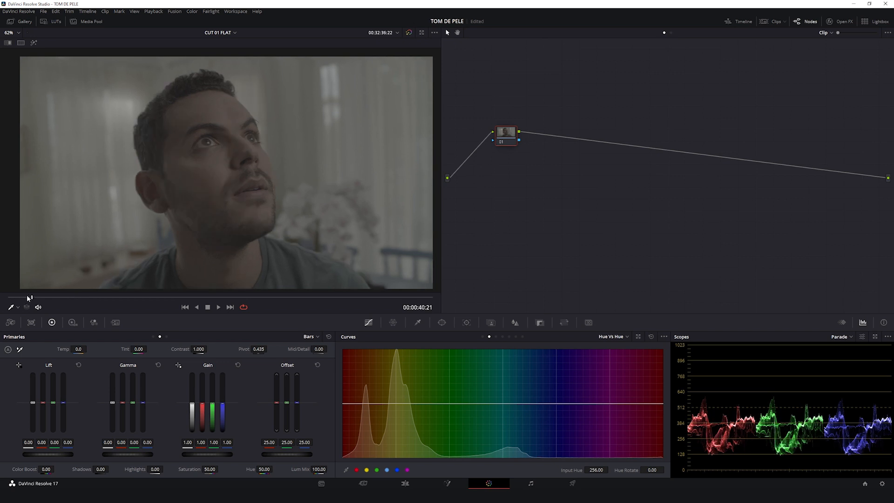
Step: Move the clip's playhead to 00:00:41:02 and save the project
{"action": "left_click_drag", "start_coordinate": [177, 294], "coordinate": [97, 306]}
{"action": "key", "text": "ctrl+s"}
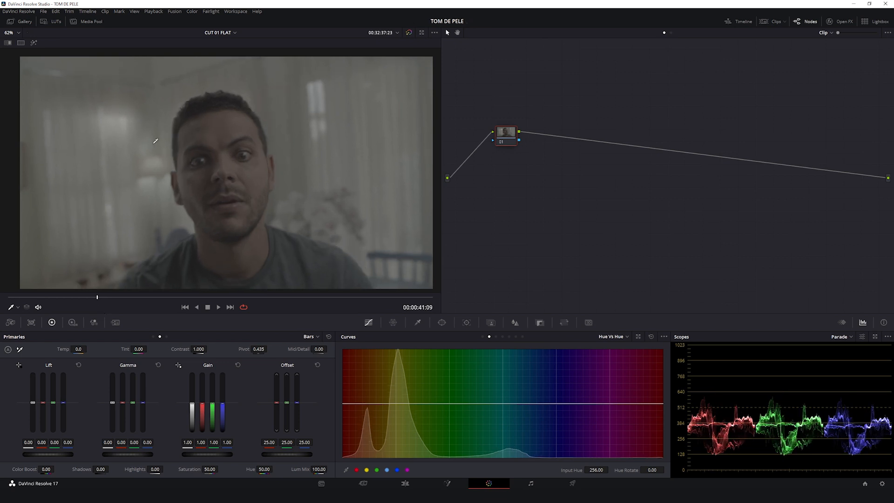
{"action": "left_click_drag", "start_coordinate": [97, 299], "coordinate": [77, 300]}
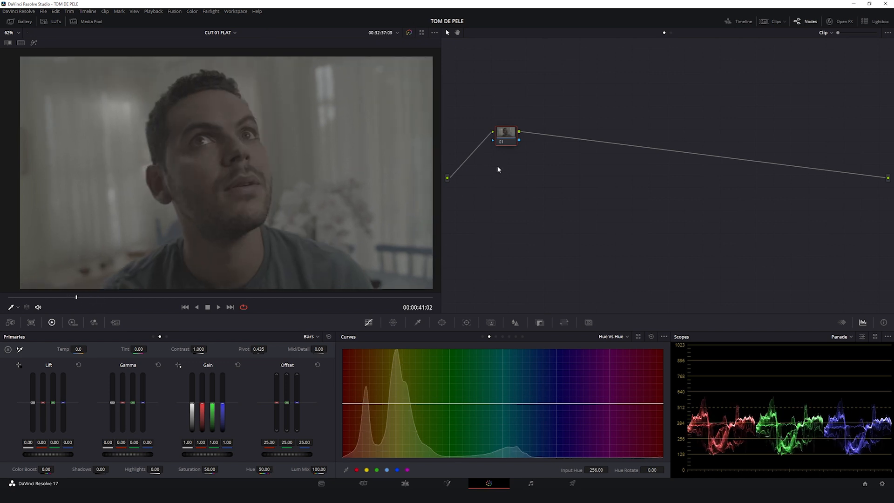
Step: Add a serial node after node 01 and place it far along the graph, near the output
{"action": "left_click_drag", "start_coordinate": [507, 133], "coordinate": [510, 130]}
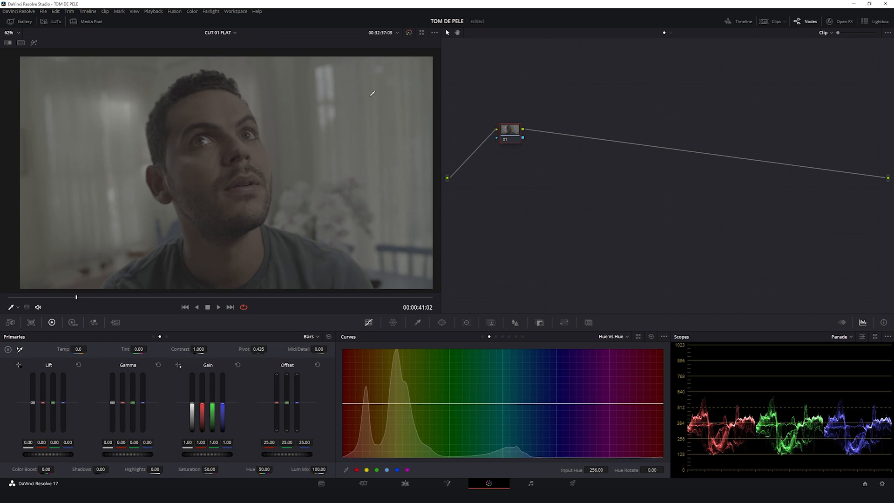
{"action": "left_click_drag", "start_coordinate": [513, 135], "coordinate": [506, 129]}
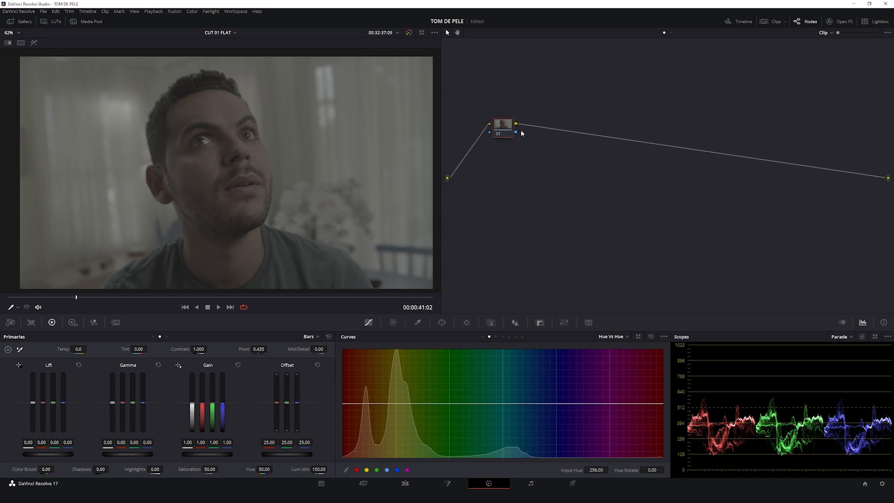
{"action": "key", "text": "alt+s"}
{"action": "left_click_drag", "start_coordinate": [537, 127], "coordinate": [767, 178]}
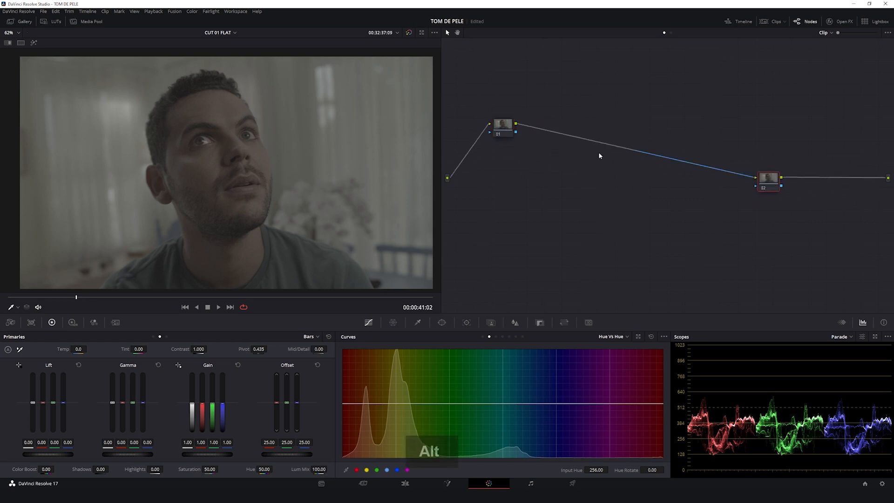
Step: Label the first node IDT and the second node ODT
{"action": "left_click", "coordinate": [501, 126]}
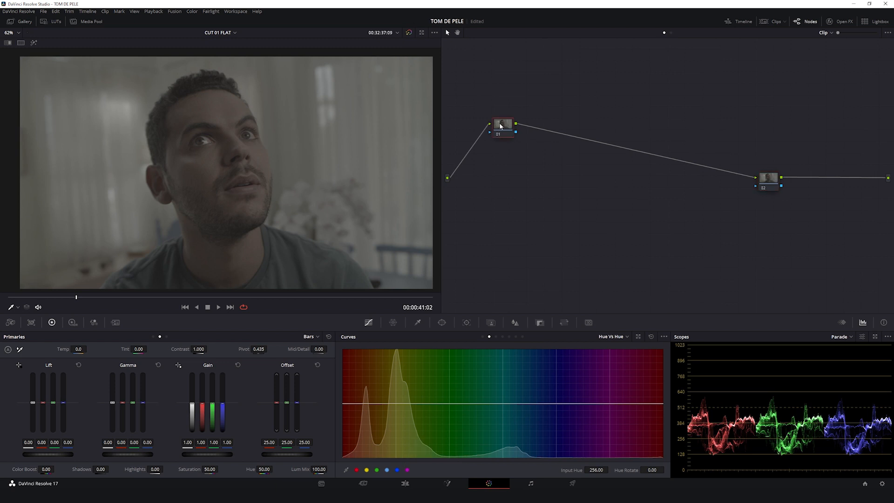
{"action": "key", "text": "Tab"}
{"action": "key", "text": "d"}
{"action": "type", "text": "T"}
{"action": "key", "text": "Return"}
{"action": "left_click", "coordinate": [771, 181]}
{"action": "key", "text": "Tab"}
{"action": "type", "text": "ODT"}
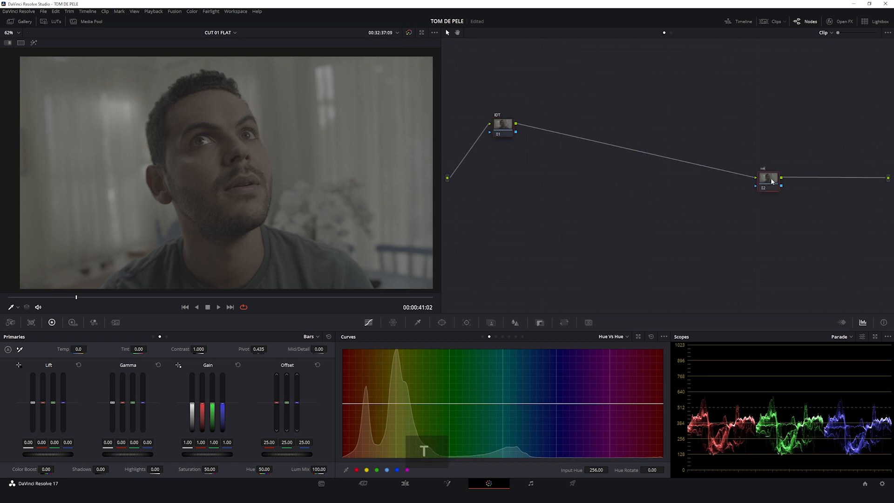
{"action": "key", "text": "Return"}
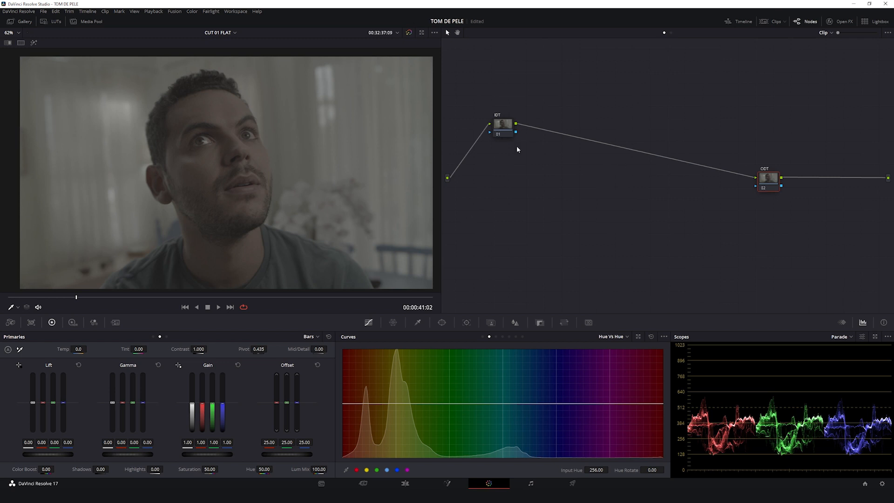
Step: Clear the old effects search and apply the ACES Transform effect to the IDT node
{"action": "left_click_drag", "start_coordinate": [502, 124], "coordinate": [483, 125]}
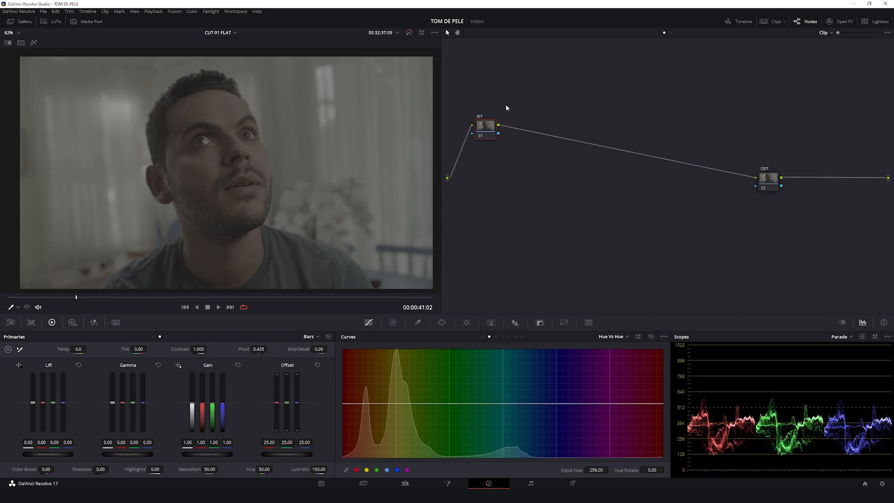
{"action": "left_click", "coordinate": [836, 23]}
{"action": "left_click", "coordinate": [763, 46]}
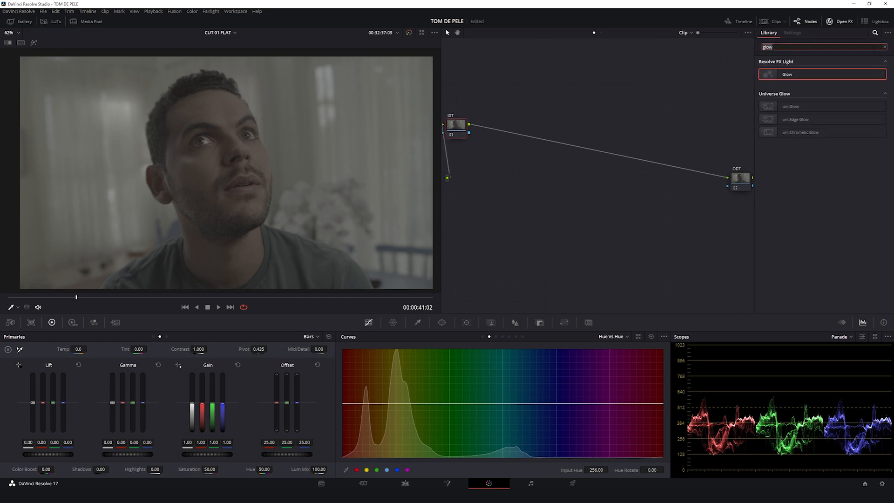
{"action": "left_click", "coordinate": [885, 47]}
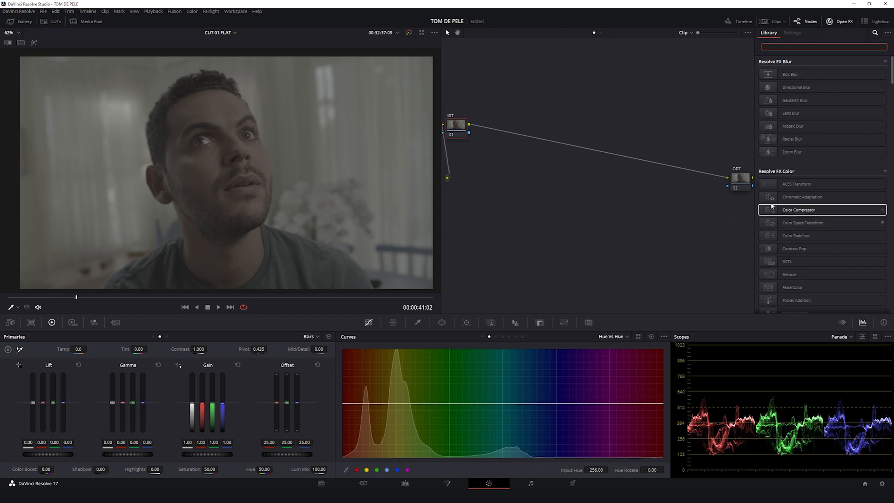
{"action": "left_click_drag", "start_coordinate": [773, 184], "coordinate": [460, 127]}
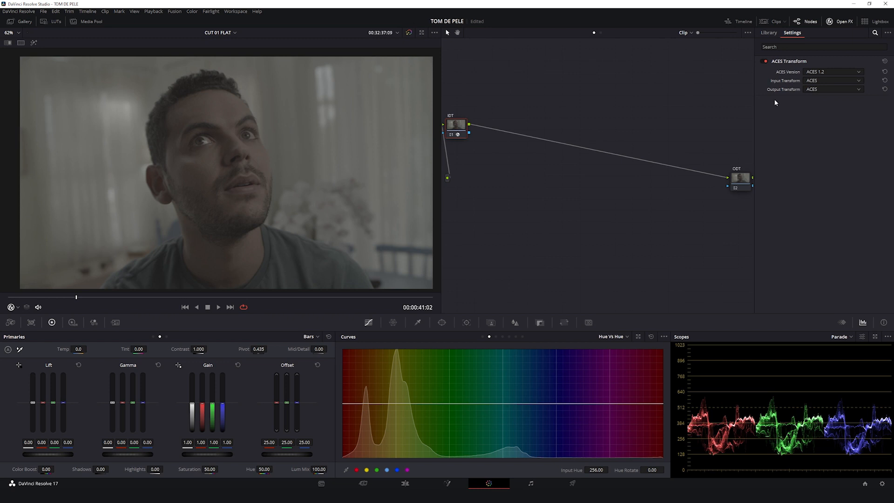
Step: Set the IDT node's ACES input transform to RWG/Log3G10 and its output transform to CSC - ACEScct
{"action": "left_click", "coordinate": [813, 81]}
{"action": "scroll", "coordinate": [802, 139], "scroll_direction": "down", "scroll_amount": 10}
{"action": "scroll", "coordinate": [808, 133], "scroll_direction": "down", "scroll_amount": 15}
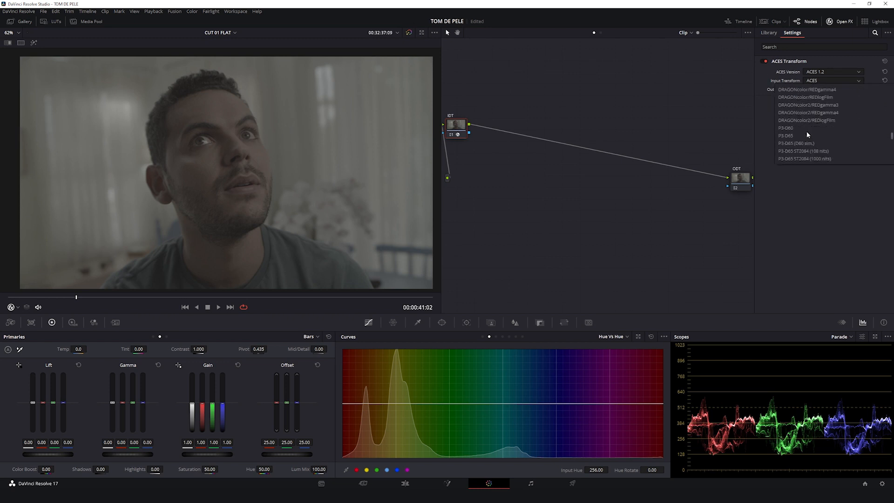
{"action": "scroll", "coordinate": [822, 129], "scroll_direction": "down", "scroll_amount": 3}
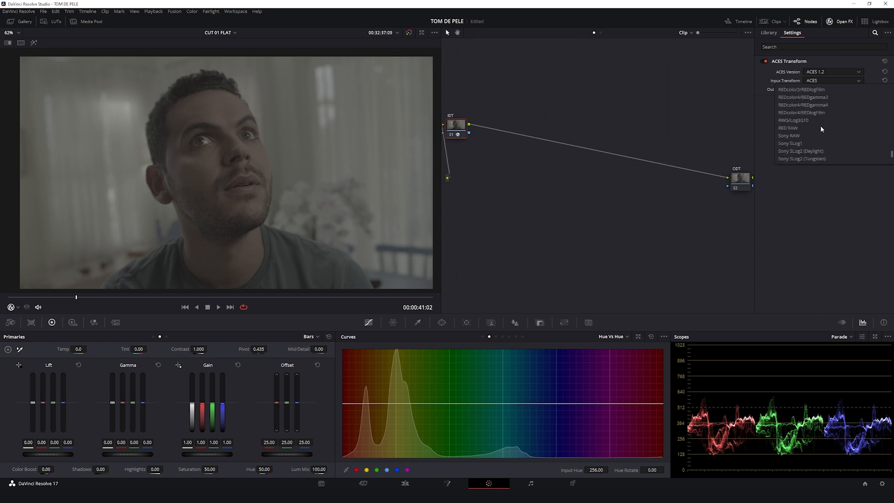
{"action": "left_click", "coordinate": [795, 121]}
{"action": "left_click", "coordinate": [821, 89]}
{"action": "scroll", "coordinate": [815, 122], "scroll_direction": "down", "scroll_amount": 10}
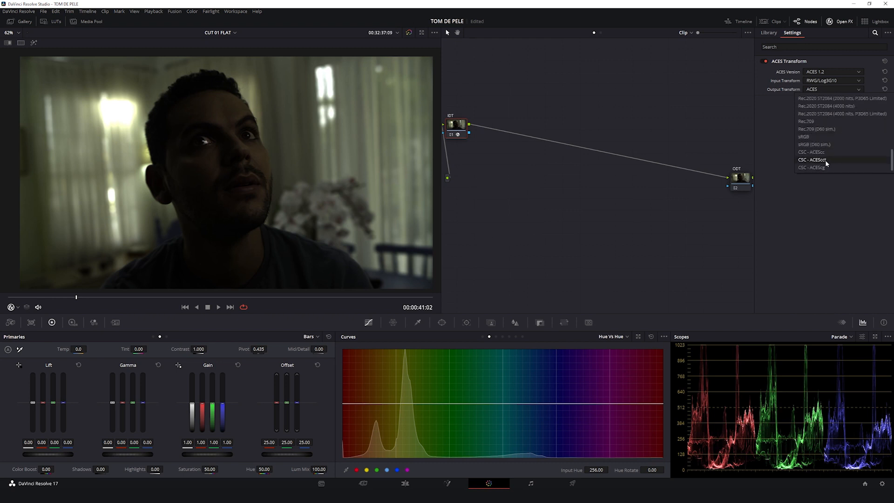
{"action": "left_click", "coordinate": [828, 161]}
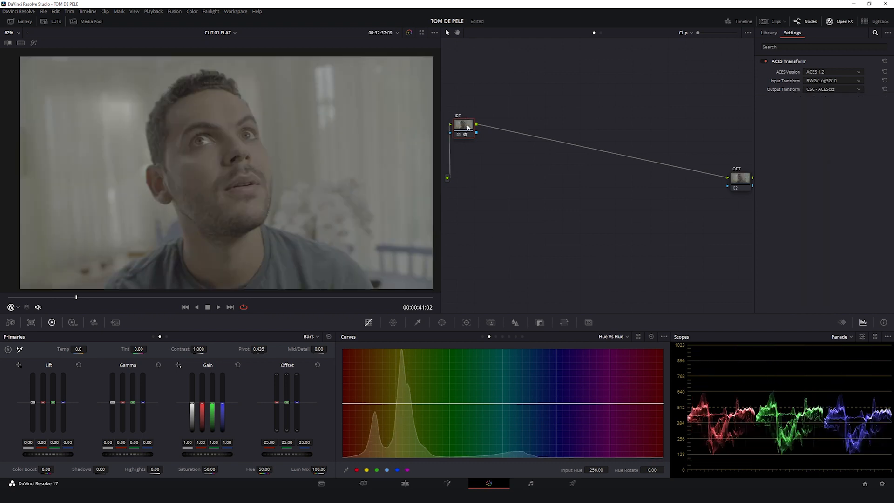
Step: Reposition the IDT and ODT nodes and apply the ACES Transform effect to the ODT node
{"action": "left_click_drag", "start_coordinate": [453, 124], "coordinate": [469, 120]}
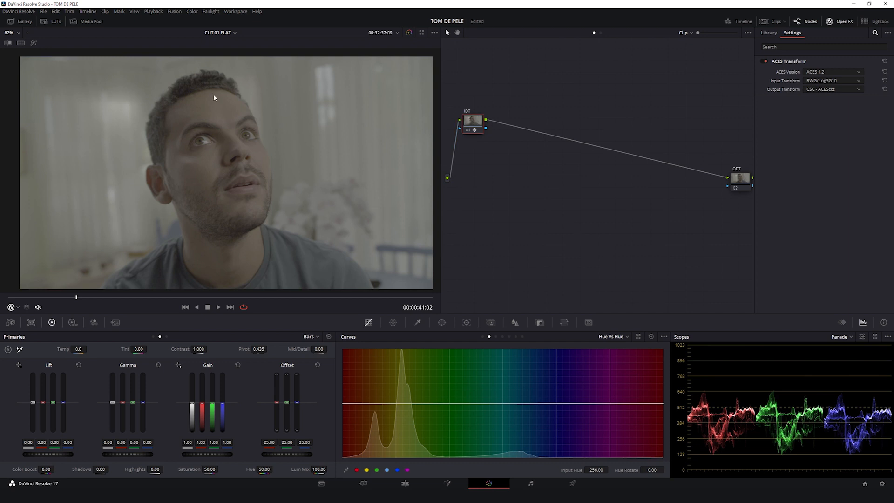
{"action": "left_click_drag", "start_coordinate": [476, 121], "coordinate": [474, 120]}
{"action": "left_click_drag", "start_coordinate": [742, 183], "coordinate": [727, 172]}
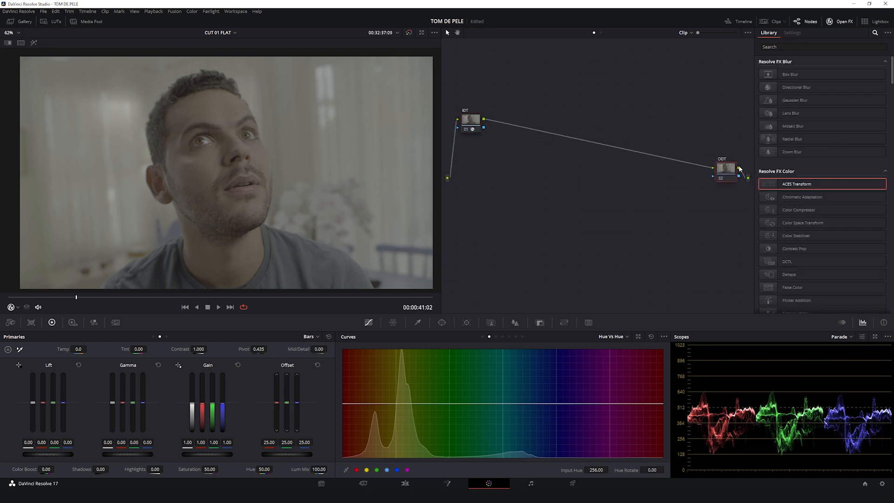
{"action": "left_click_drag", "start_coordinate": [783, 186], "coordinate": [729, 173]}
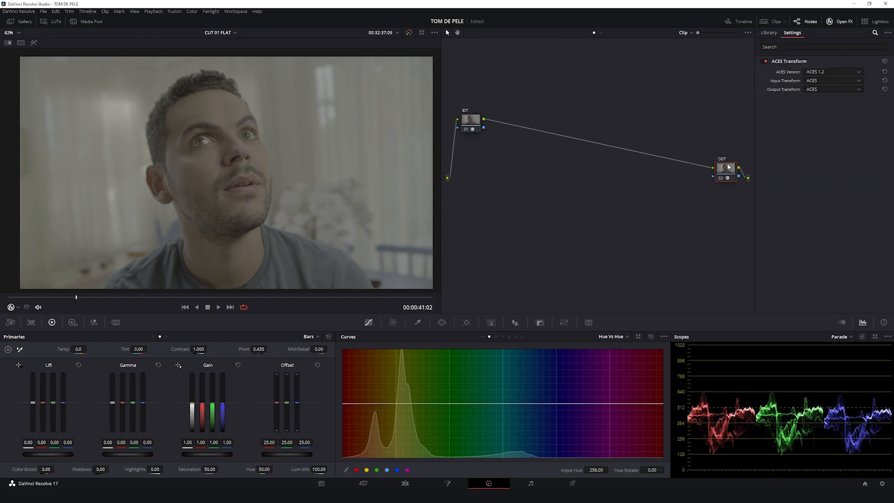
Step: Set the ODT node's ACES input transform to CSC - ACEScct and output transform to Rec.709, and close the effects library
{"action": "left_click", "coordinate": [820, 80]}
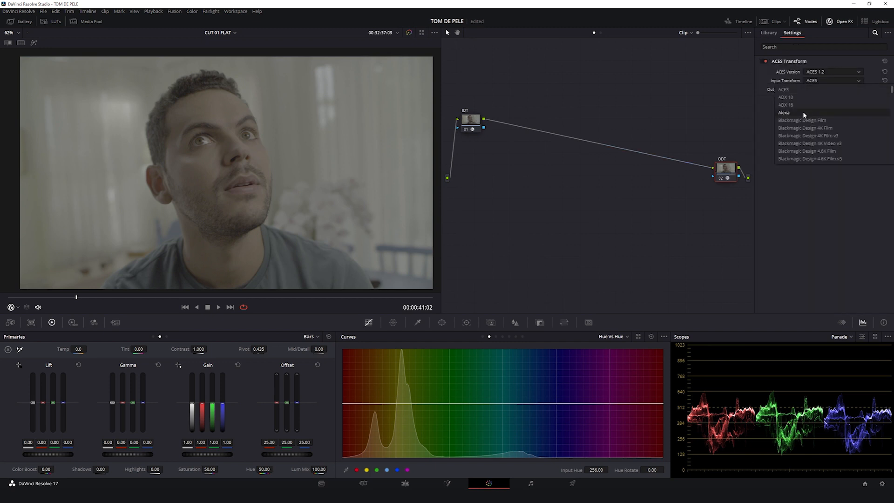
{"action": "scroll", "coordinate": [806, 113], "scroll_direction": "down", "scroll_amount": 10}
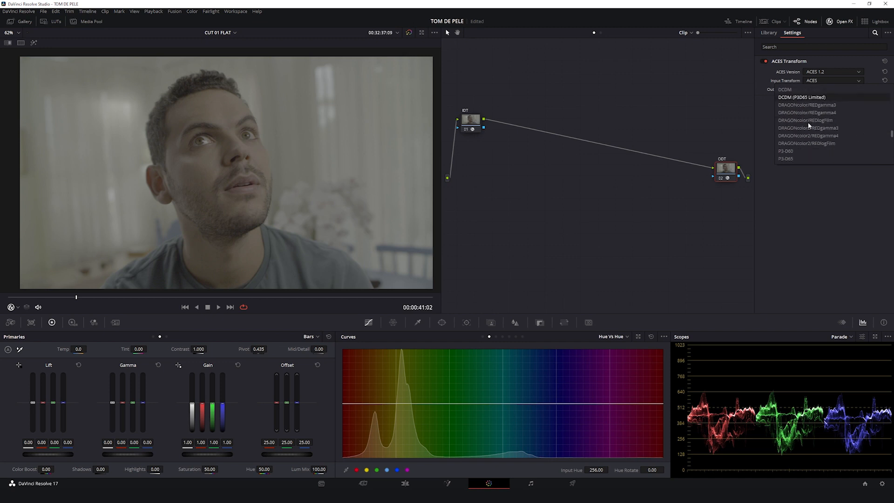
{"action": "scroll", "coordinate": [804, 128], "scroll_direction": "down", "scroll_amount": 5}
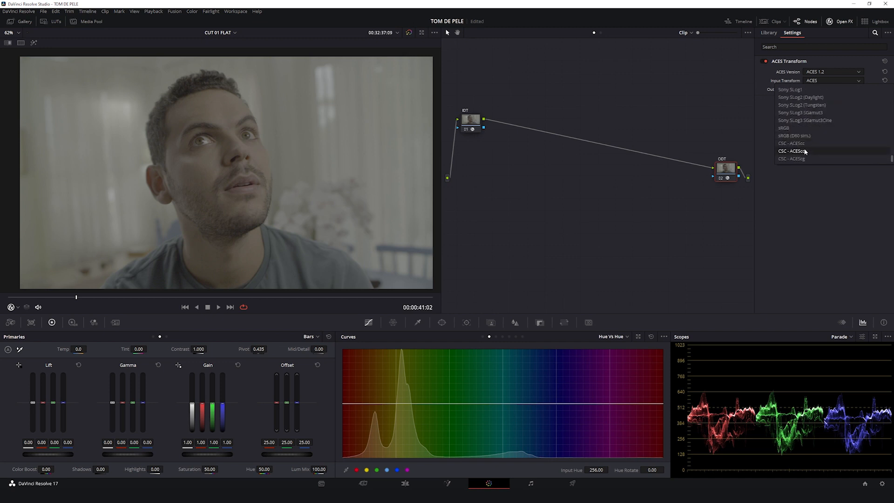
{"action": "left_click", "coordinate": [807, 153]}
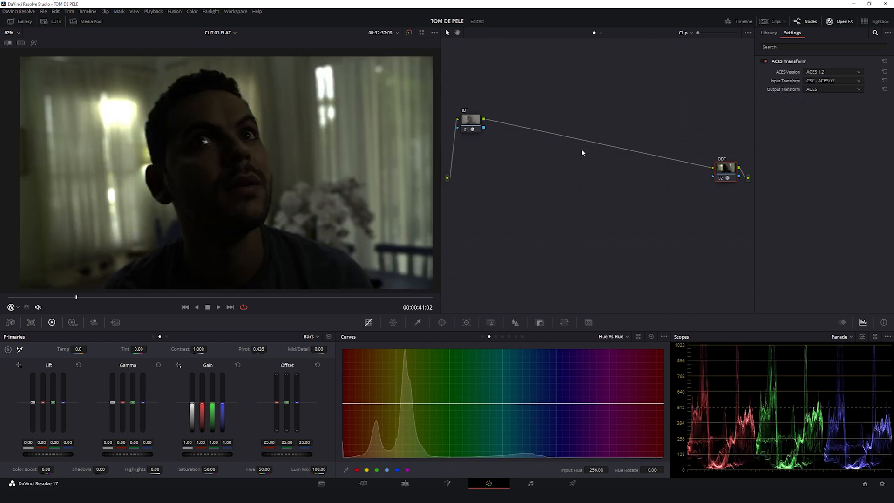
{"action": "left_click", "coordinate": [820, 89]}
{"action": "scroll", "coordinate": [829, 131], "scroll_direction": "down", "scroll_amount": 6}
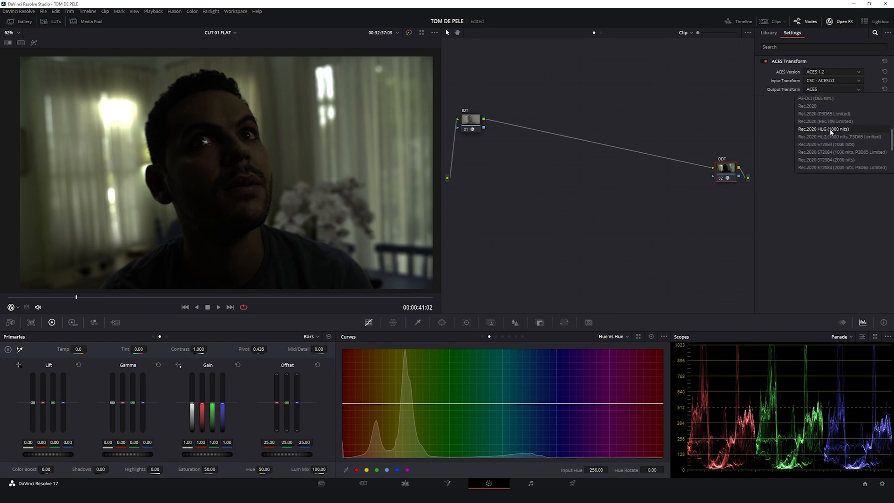
{"action": "left_click", "coordinate": [814, 125]}
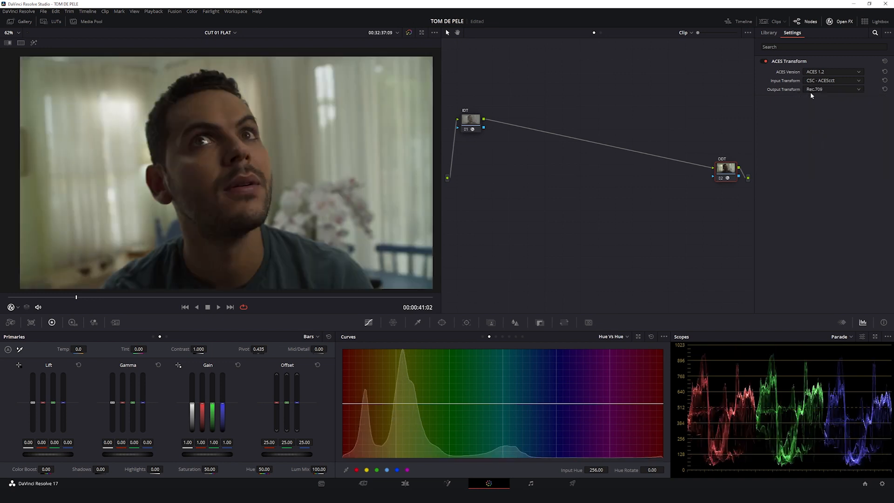
{"action": "left_click", "coordinate": [837, 22]}
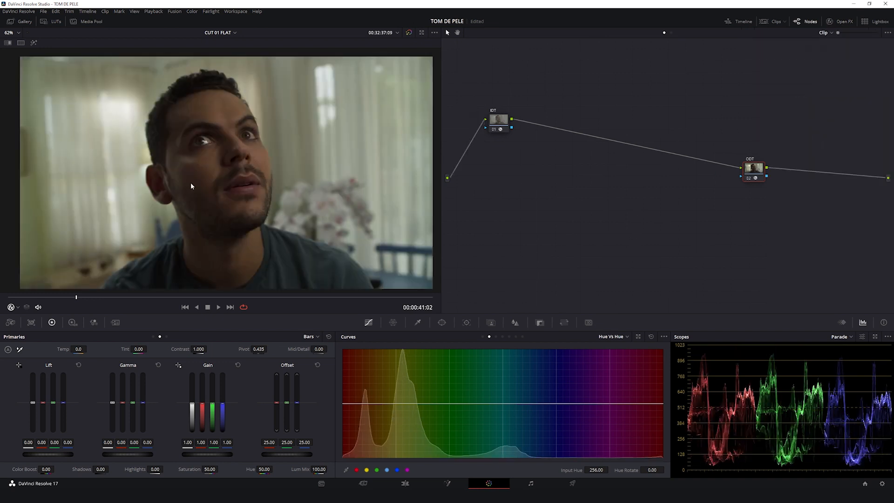
Step: Save the project and move the IDT and ODT nodes farther apart to free up space between them
{"action": "key", "text": "ctrl+s"}
{"action": "left_click_drag", "start_coordinate": [753, 172], "coordinate": [773, 164]}
{"action": "left_click_drag", "start_coordinate": [498, 128], "coordinate": [498, 148]}
{"action": "left_click_drag", "start_coordinate": [779, 163], "coordinate": [796, 156]}
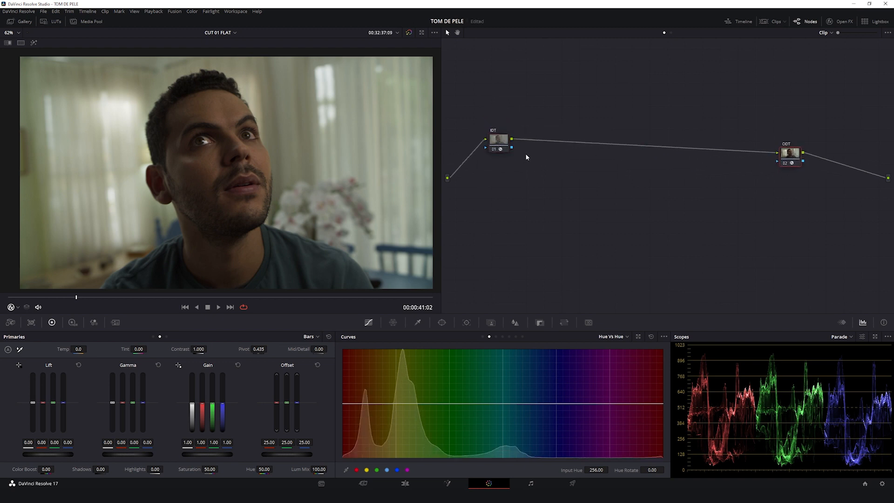
{"action": "left_click_drag", "start_coordinate": [489, 138], "coordinate": [471, 124]}
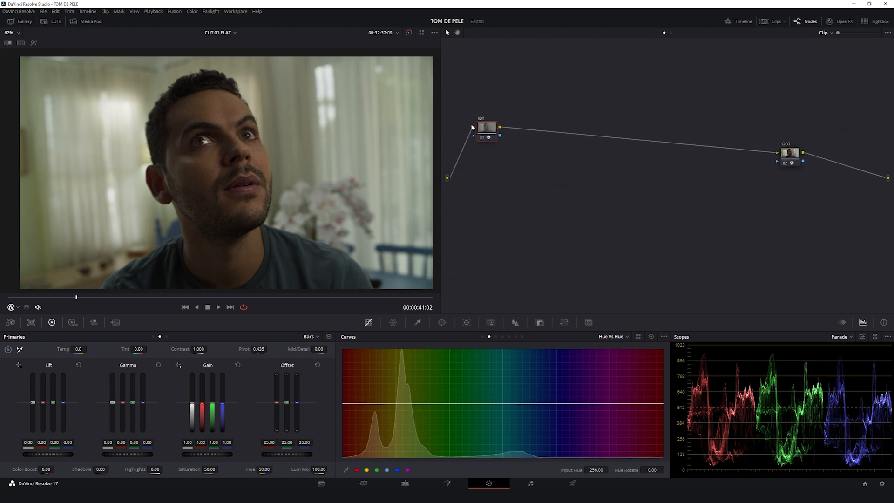
Step: Add three serial nodes directly after the IDT node
{"action": "key", "text": "alt+s"}
{"action": "key", "text": "alt+s"}
{"action": "key", "text": "alt+s"}
Step: Label node 02 CONTRAST and node 03 SAT
{"action": "left_click", "coordinate": [523, 130]}
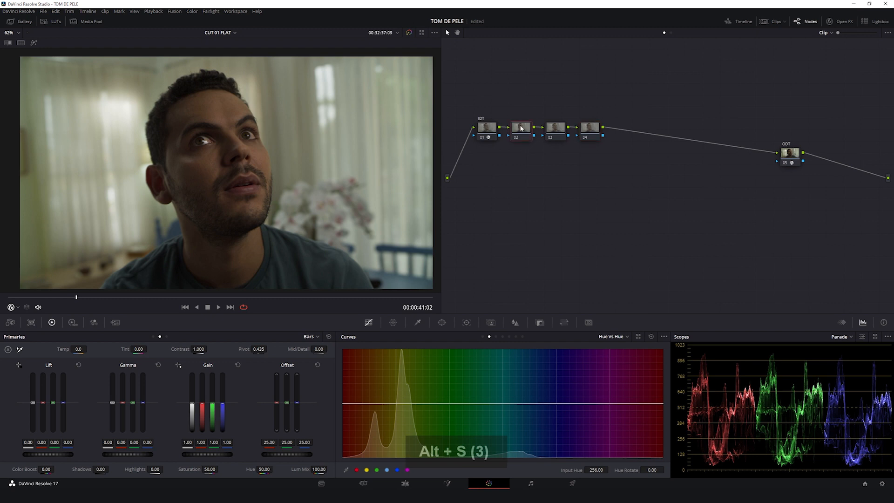
{"action": "key", "text": "Tab"}
{"action": "type", "text": "CONTRAST"}
{"action": "key", "text": "Return"}
{"action": "left_click", "coordinate": [555, 130]}
{"action": "key", "text": "Tab"}
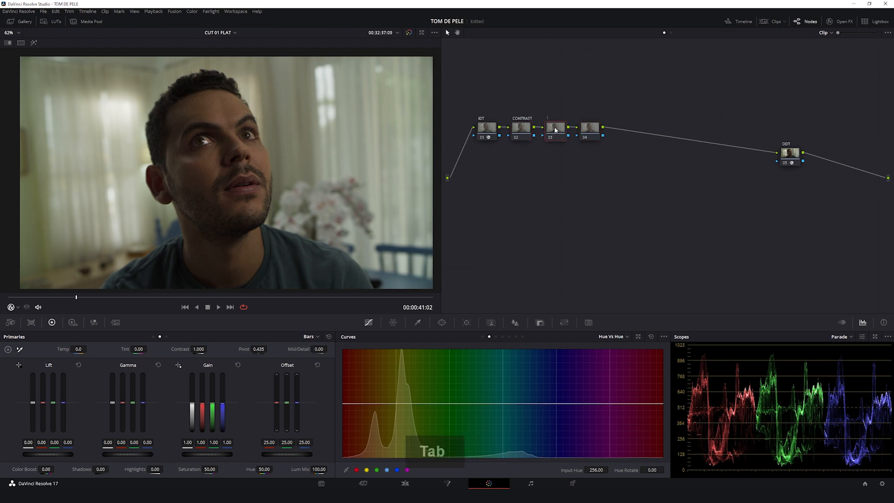
{"action": "type", "text": "SAT"}
{"action": "key", "text": "Return"}
Step: Label node 04, the last one before the ODT node, as WB
{"action": "left_click", "coordinate": [591, 130]}
{"action": "key", "text": "Tab"}
{"action": "type", "text": "W"}
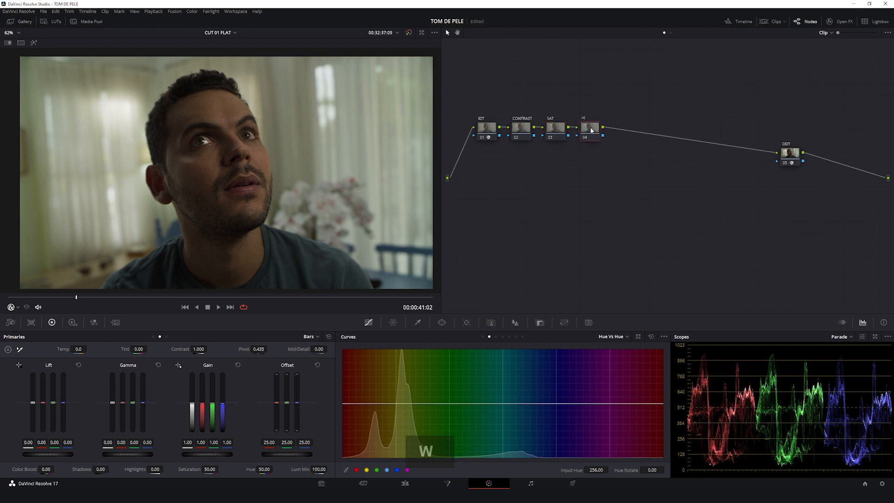
{"action": "type", "text": "B"}
{"action": "key", "text": "Return"}
Step: Shift the IDT to WB chain toward the ODT node and insert two serial nodes ahead of IDT
{"action": "left_click_drag", "start_coordinate": [622, 97], "coordinate": [550, 121]}
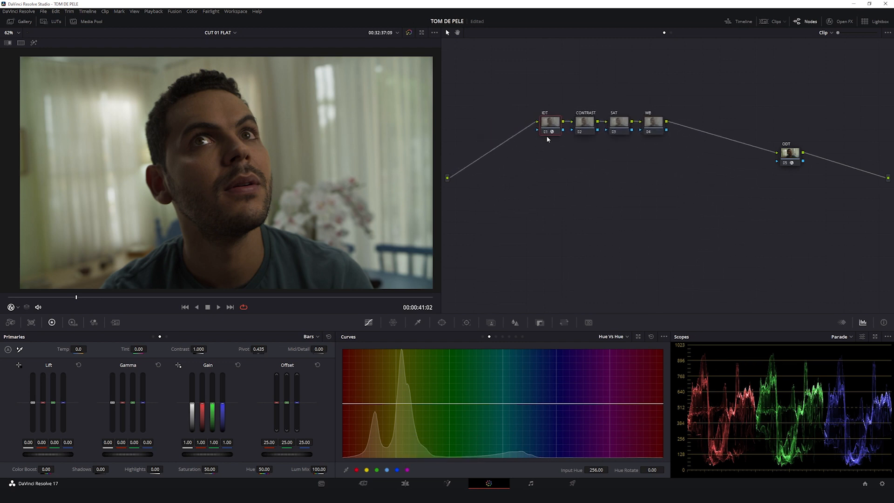
{"action": "key", "text": "Return"}
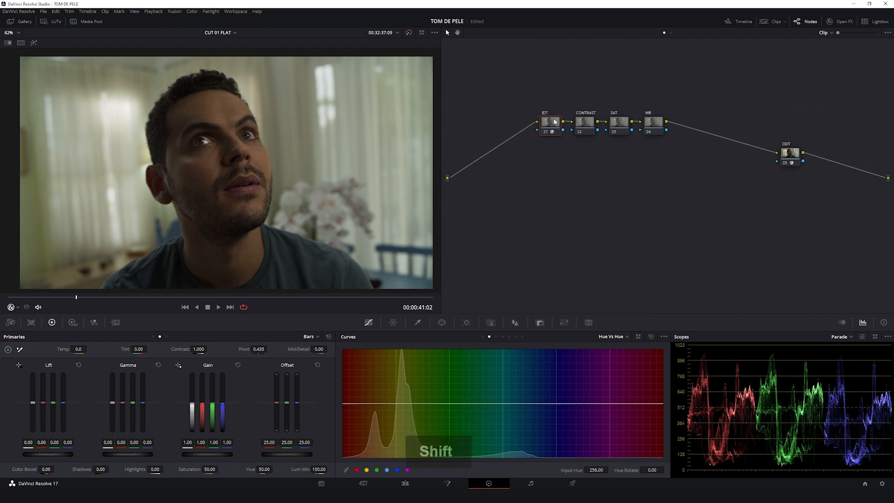
{"action": "key", "text": "shift+s"}
{"action": "key", "text": "shift+s"}
{"action": "left_click_drag", "start_coordinate": [547, 173], "coordinate": [468, 124]}
{"action": "left_click_drag", "start_coordinate": [552, 149], "coordinate": [524, 129]}
Step: Label the first node in the graph NR
{"action": "left_click", "coordinate": [467, 126]}
{"action": "key", "text": "Tab"}
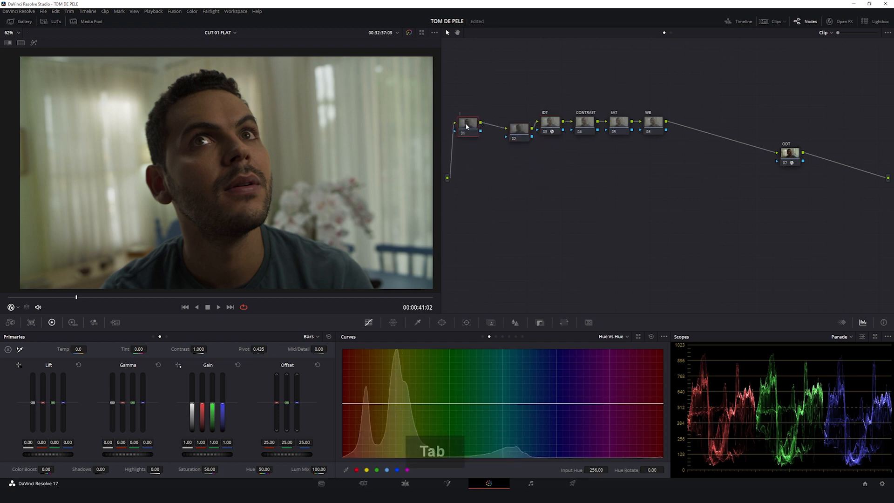
{"action": "type", "text": "NR"}
{"action": "key", "text": "Return"}
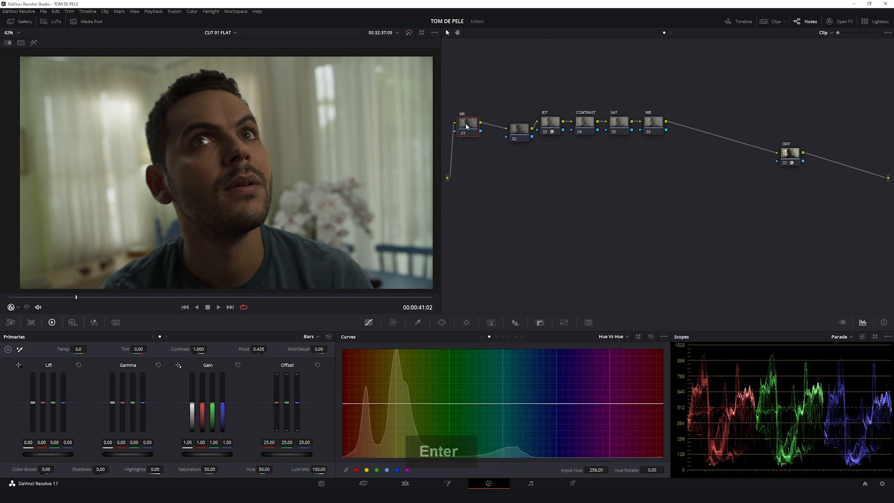
Step: Label the node between NR and IDT as HDR and align it with the node row
{"action": "left_click", "coordinate": [518, 134]}
{"action": "left_click_drag", "start_coordinate": [518, 134], "coordinate": [517, 129]}
{"action": "key", "text": "Tab"}
{"action": "type", "text": "DHR"}
{"action": "key", "text": "Return"}
{"action": "left_click_drag", "start_coordinate": [518, 129], "coordinate": [518, 127]}
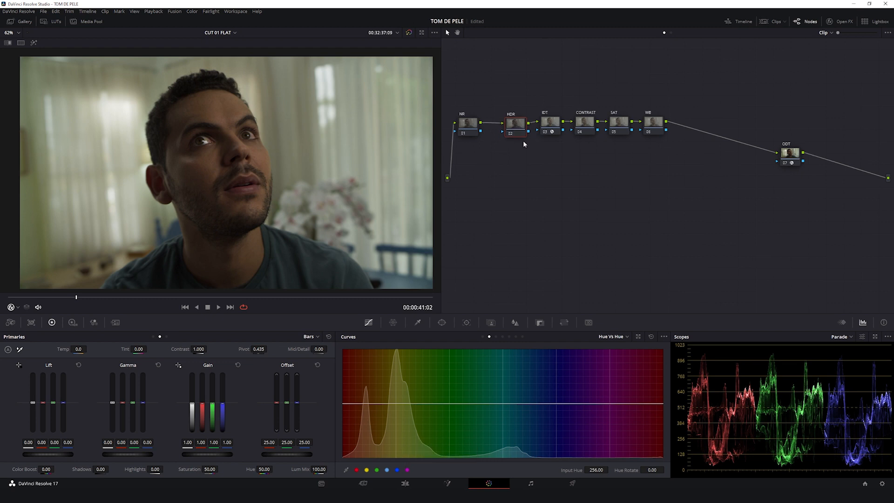
{"action": "left_click_drag", "start_coordinate": [510, 132], "coordinate": [509, 132]}
{"action": "left_click", "coordinate": [883, 484]}
{"action": "left_click", "coordinate": [560, 429]}
Step: Even out the spacing of the HDR and IDT nodes and move the ODT node lower and closer to the graph output
{"action": "left_click_drag", "start_coordinate": [552, 125], "coordinate": [542, 125]}
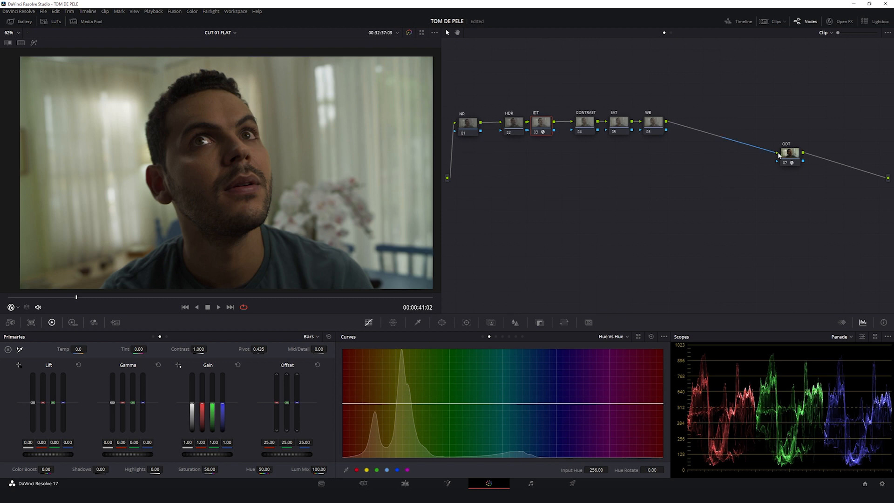
{"action": "left_click_drag", "start_coordinate": [799, 156], "coordinate": [803, 154]}
{"action": "left_click_drag", "start_coordinate": [546, 127], "coordinate": [515, 123]}
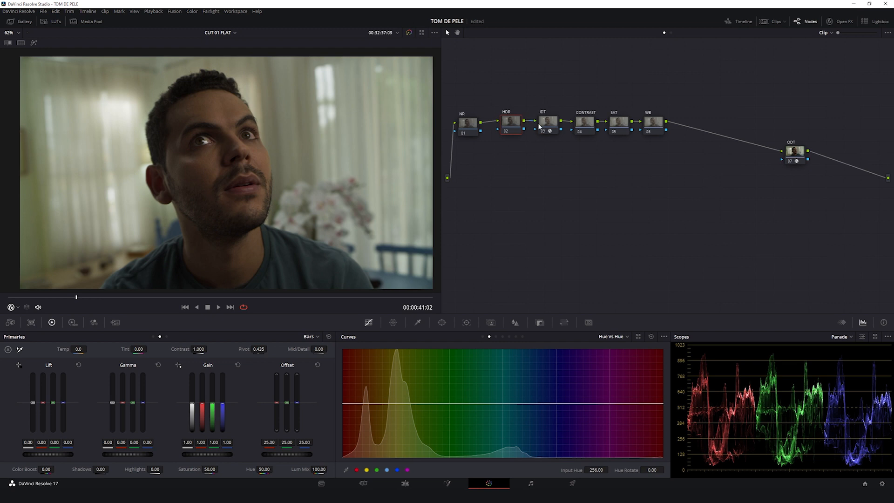
{"action": "left_click", "coordinate": [653, 122]}
{"action": "left_click_drag", "start_coordinate": [794, 154], "coordinate": [803, 160]}
{"action": "left_click_drag", "start_coordinate": [803, 160], "coordinate": [813, 171]}
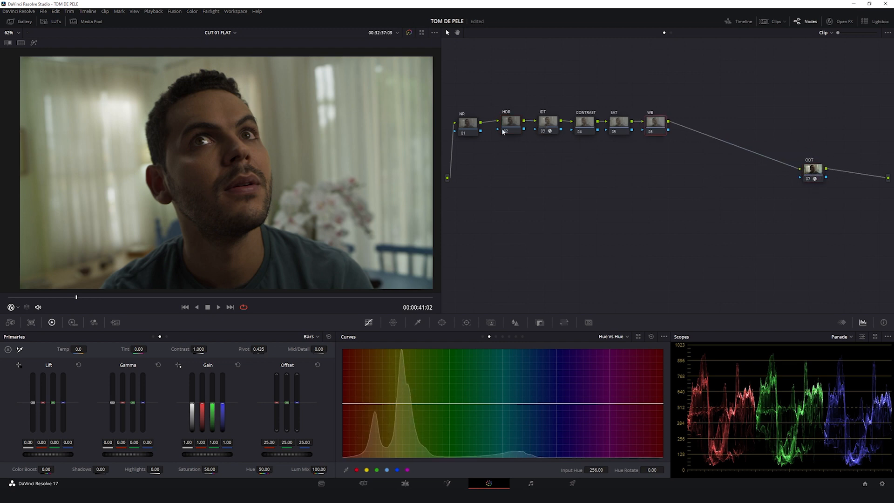
{"action": "left_click_drag", "start_coordinate": [508, 121], "coordinate": [505, 121]}
Step: On the CONTRAST node, set the primaries contrast to 1.210 and the pivot to 0.067
{"action": "left_click", "coordinate": [576, 127]}
{"action": "left_click", "coordinate": [153, 336]}
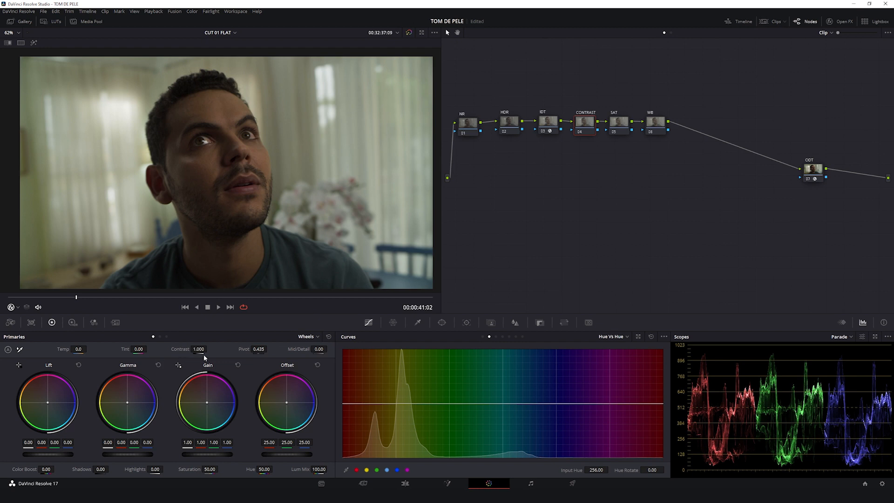
{"action": "left_click_drag", "start_coordinate": [203, 354], "coordinate": [203, 355]}
{"action": "left_click_drag", "start_coordinate": [266, 359], "coordinate": [262, 358]}
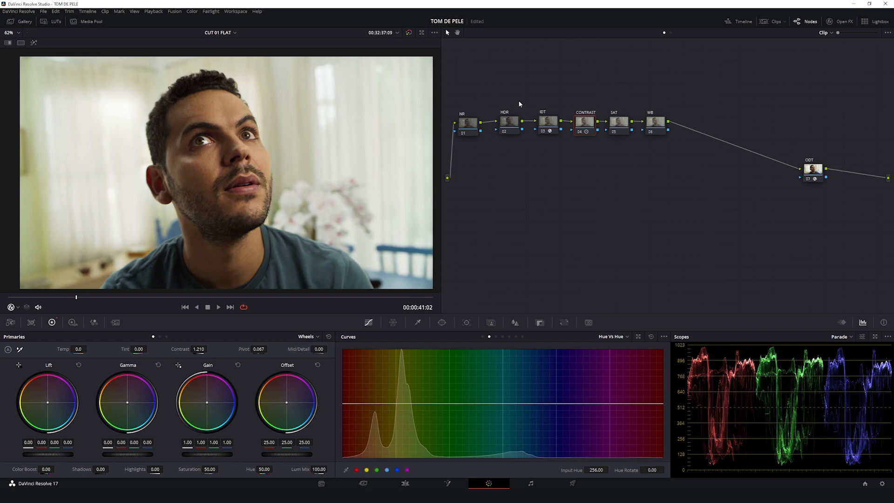
Step: Show the High Dynamic Range wheels for the HDR node and preview which image areas the Dark, Shadow and Light zones affect
{"action": "left_click", "coordinate": [511, 121]}
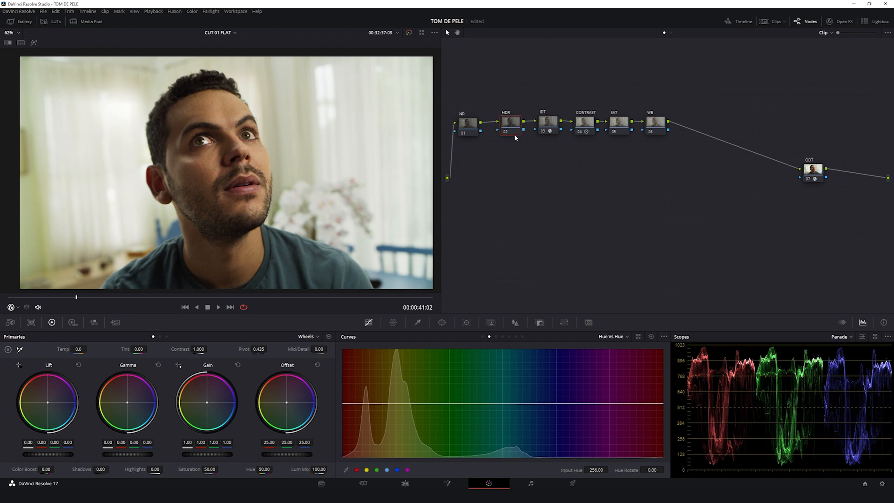
{"action": "left_click_drag", "start_coordinate": [512, 124], "coordinate": [510, 122]}
{"action": "left_click", "coordinate": [73, 323]}
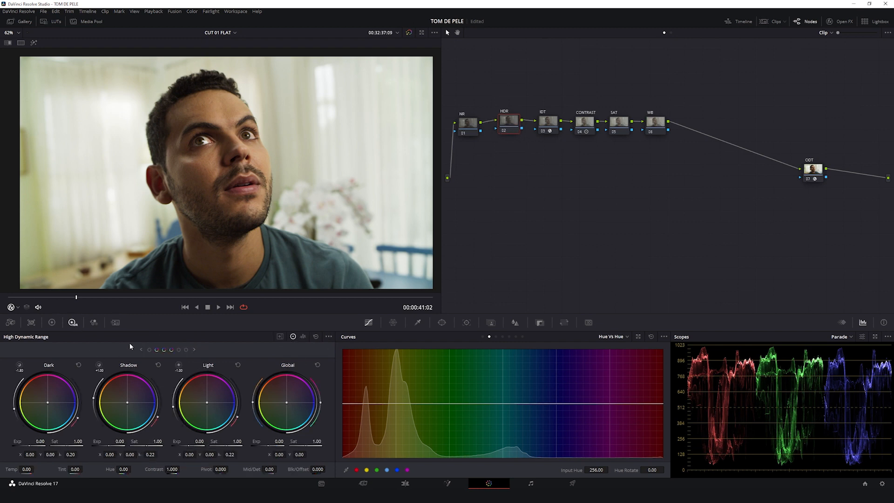
{"action": "left_click", "coordinate": [19, 366]}
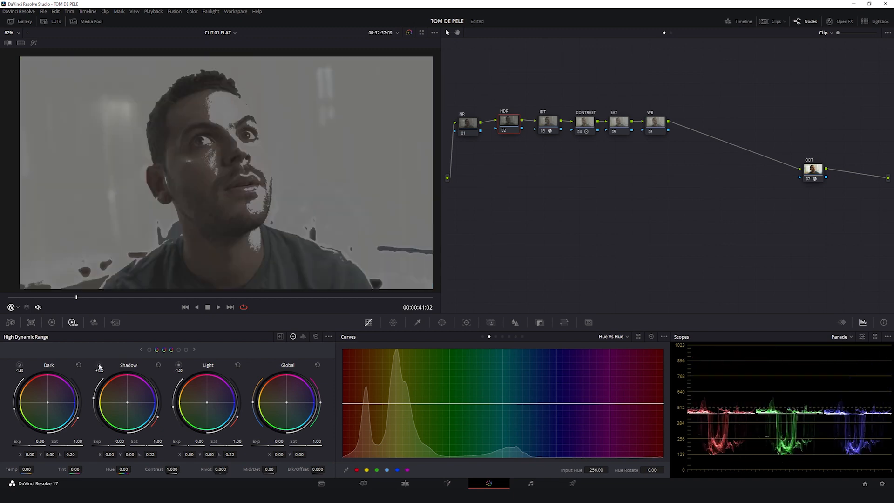
{"action": "mouse_move", "coordinate": [179, 367]}
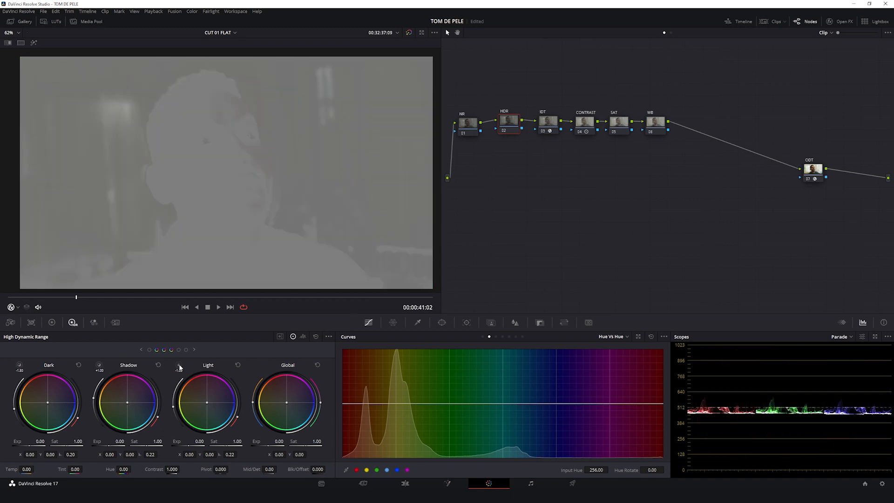
Step: Bring the Light, Highlight and Shadow zones into view and lower the Light zone's exposure to -0.59
{"action": "left_click", "coordinate": [179, 350]}
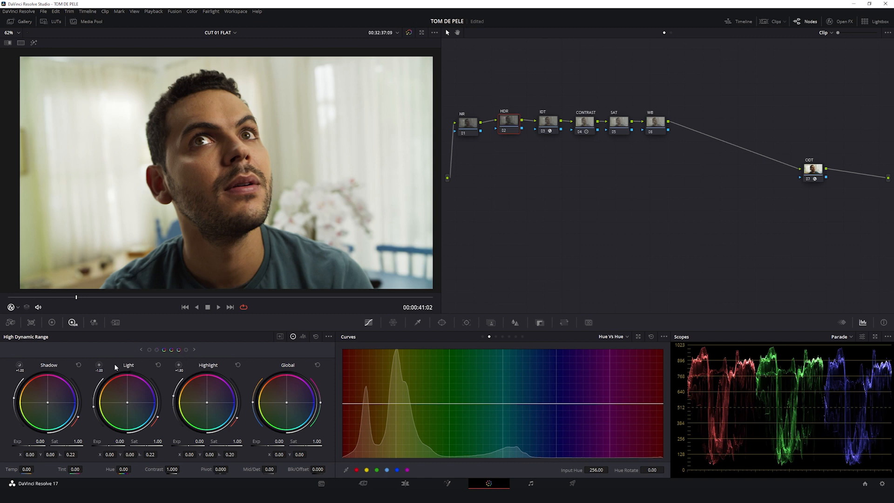
{"action": "mouse_move", "coordinate": [99, 367]}
{"action": "scroll", "coordinate": [126, 384], "scroll_direction": "down", "scroll_amount": 13}
{"action": "scroll", "coordinate": [126, 385], "scroll_direction": "down", "scroll_amount": 15}
{"action": "scroll", "coordinate": [126, 386], "scroll_direction": "down", "scroll_amount": 1}
{"action": "scroll", "coordinate": [126, 386], "scroll_direction": "down", "scroll_amount": 1}
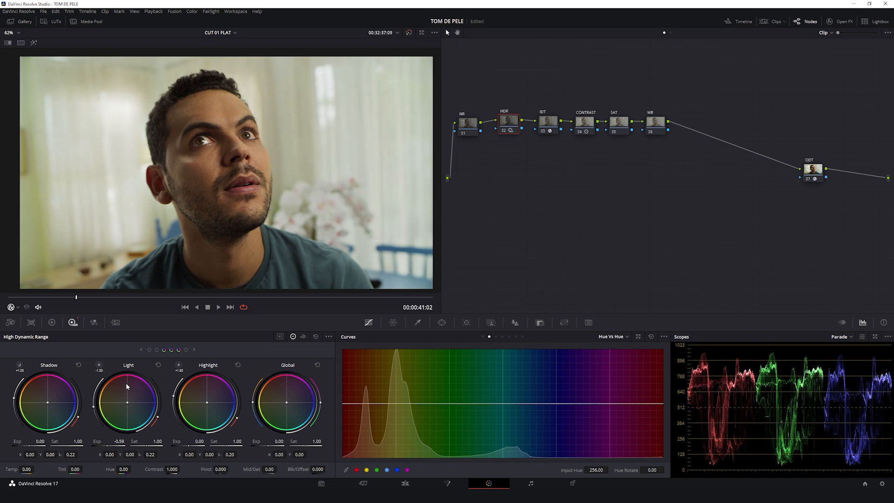
Step: Toggle the HDR node off and on to compare the curtains and scopes with and without the Light zone adjustment
{"action": "key", "text": "ctrl+d"}
{"action": "key", "text": "ctrl+d"}
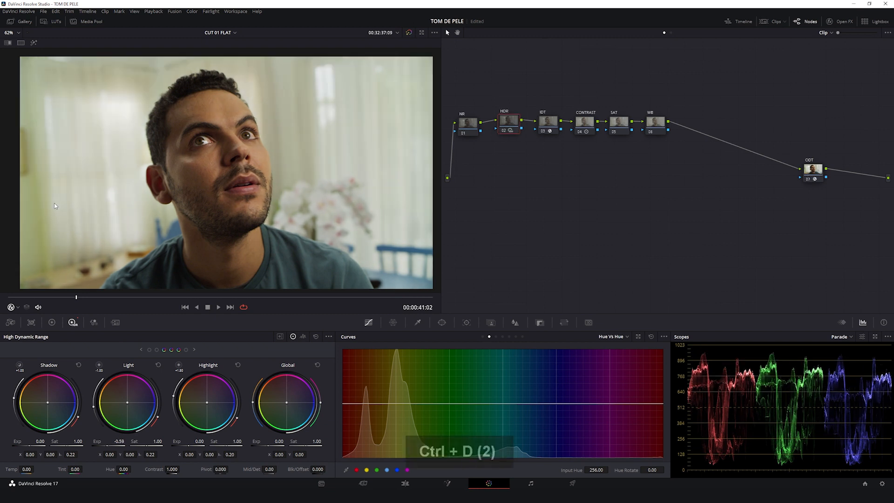
{"action": "key", "text": "ctrl+d"}
{"action": "key", "text": "ctrl+d"}
{"action": "key", "text": "ctrl+d"}
{"action": "key", "text": "ctrl+d"}
{"action": "key", "text": "ctrl+d"}
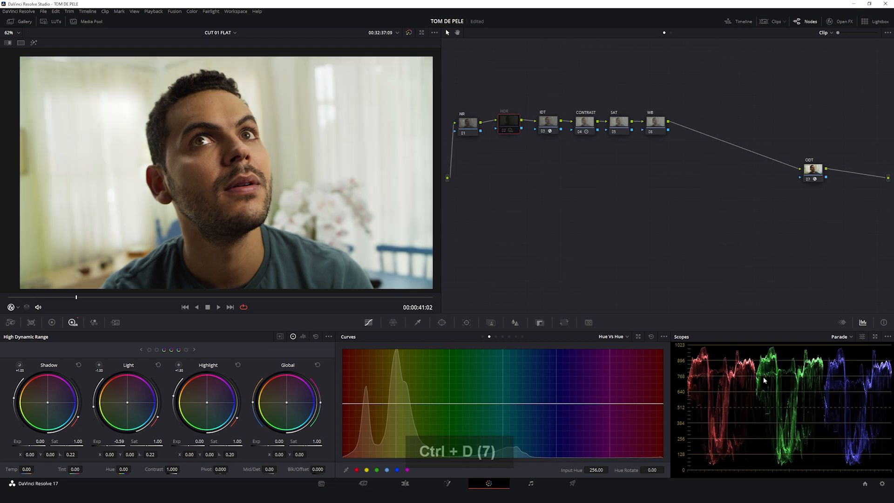
{"action": "key", "text": "ctrl+d"}
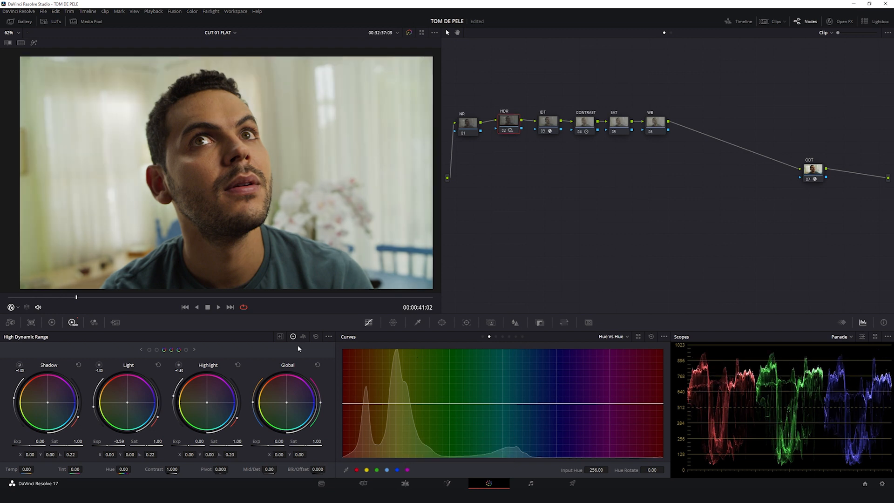
Step: In the HDR zone graph, set the Light zone's falloff to 0.35 and its exposure to -0.66, comparing with the node bypassed
{"action": "left_click", "coordinate": [281, 338]}
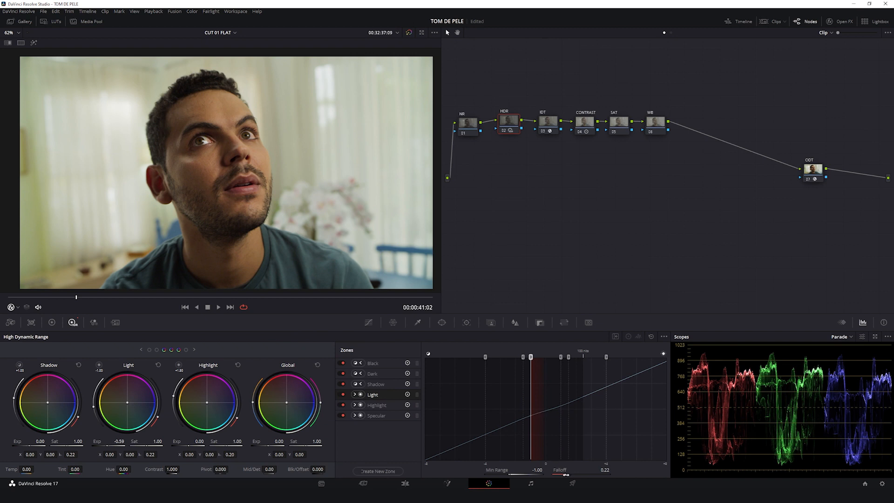
{"action": "left_click_drag", "start_coordinate": [565, 475], "coordinate": [568, 474]}
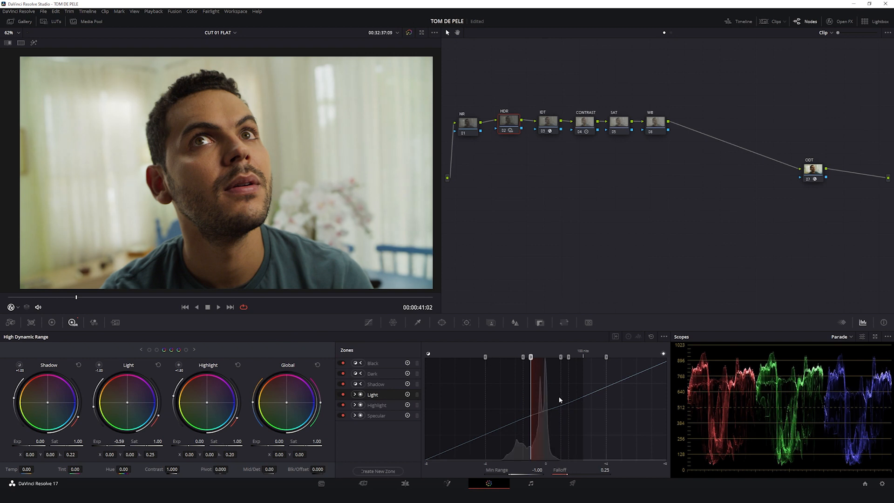
{"action": "left_click_drag", "start_coordinate": [567, 475], "coordinate": [574, 474]}
{"action": "key", "text": "ctrl+d"}
{"action": "key", "text": "ctrl+d"}
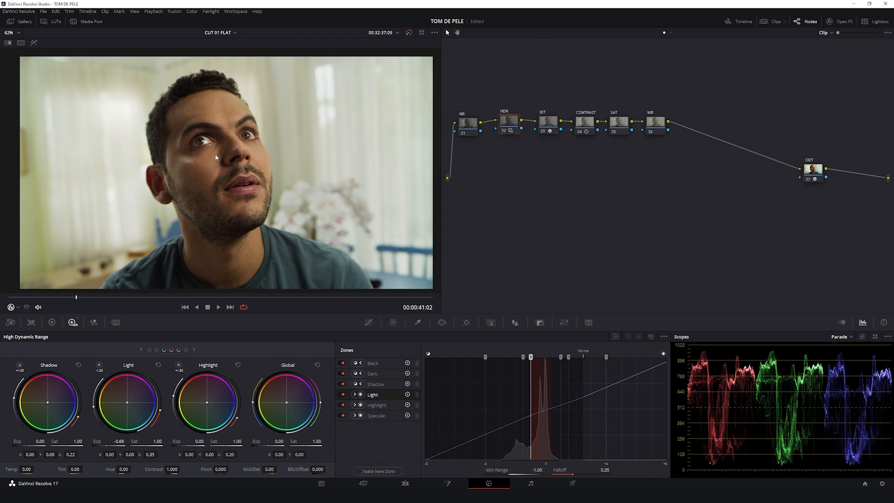
Step: Preview the Shadow and Dark zones, then raise the Dark zone's exposure to 0.48
{"action": "left_click", "coordinate": [155, 349]}
{"action": "left_click", "coordinate": [99, 365]}
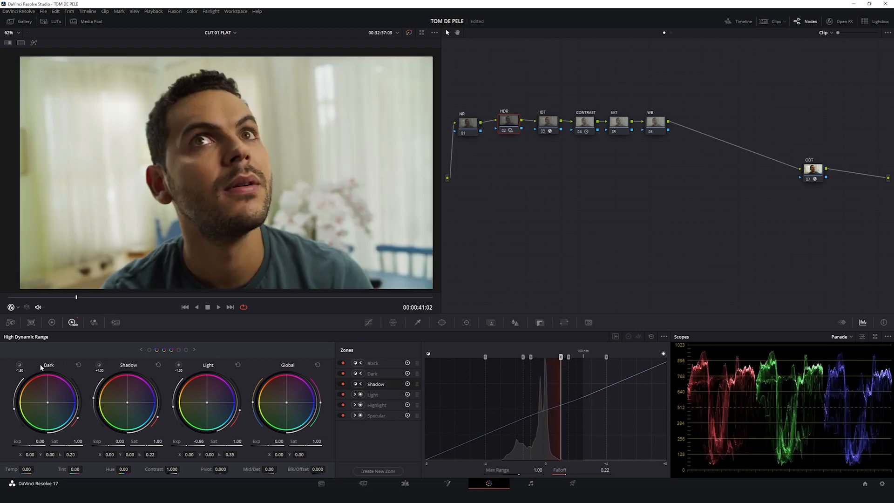
{"action": "left_click", "coordinate": [19, 366]}
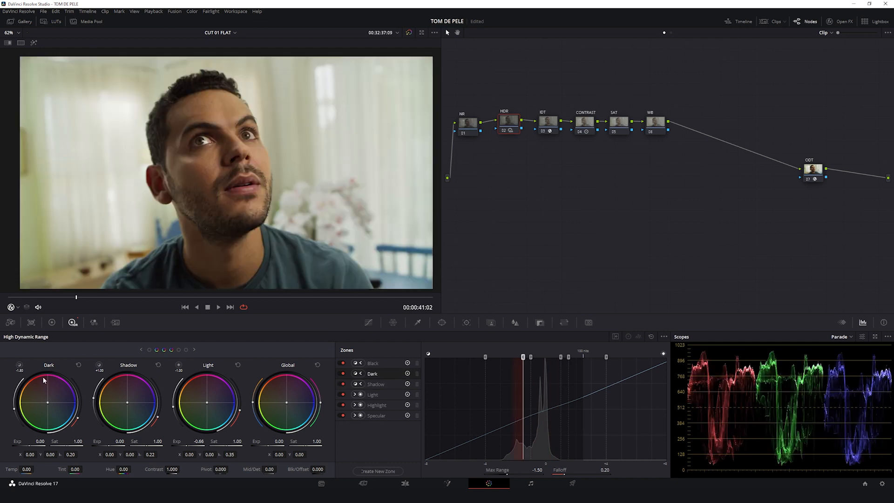
{"action": "scroll", "coordinate": [53, 380], "scroll_direction": "up", "scroll_amount": 5}
{"action": "scroll", "coordinate": [53, 379], "scroll_direction": "up", "scroll_amount": 13}
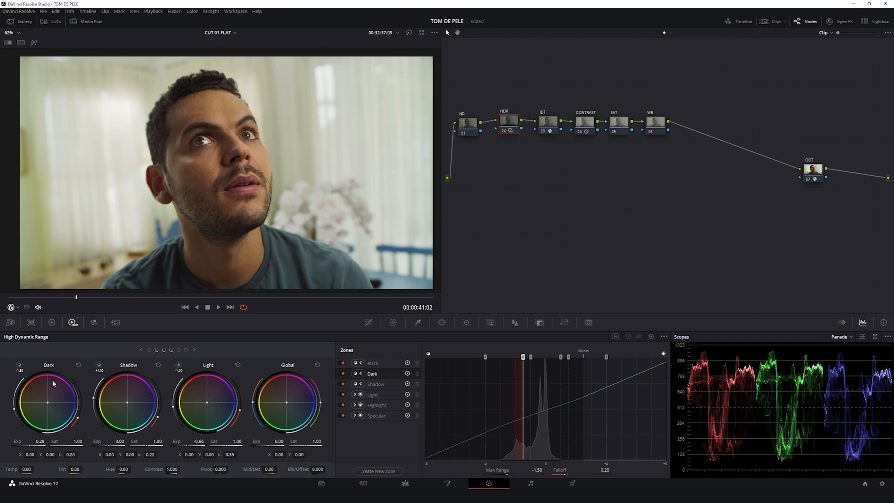
{"action": "scroll", "coordinate": [52, 379], "scroll_direction": "up", "scroll_amount": 12}
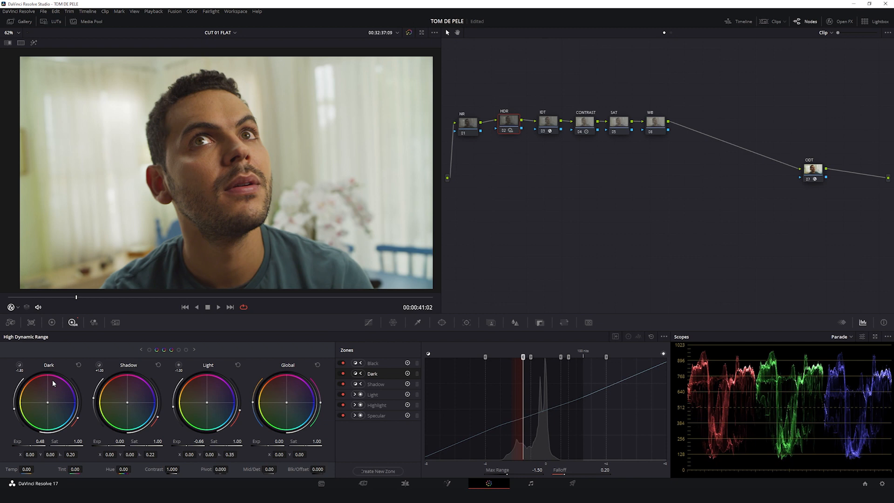
Step: Compare the face and shadow areas with the HDR node disabled and enabled
{"action": "key", "text": "ctrl+d"}
{"action": "key", "text": "ctrl+d"}
{"action": "key", "text": "ctrl+d"}
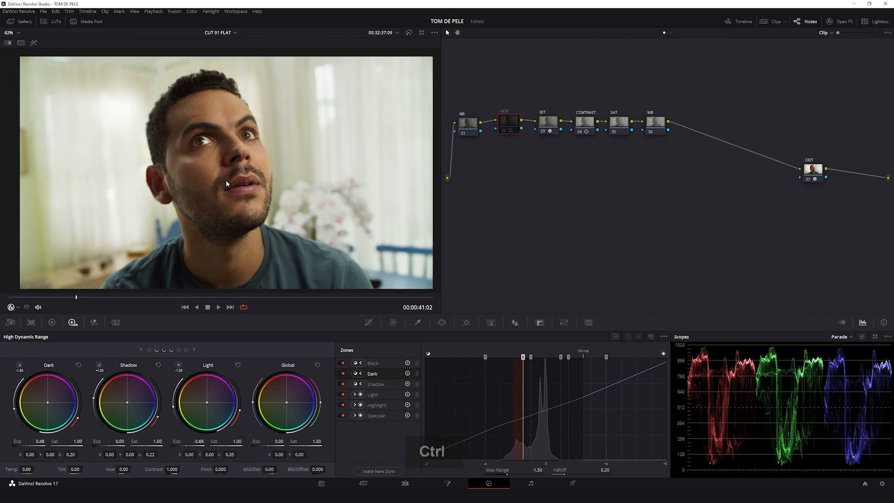
{"action": "key", "text": "ctrl+d"}
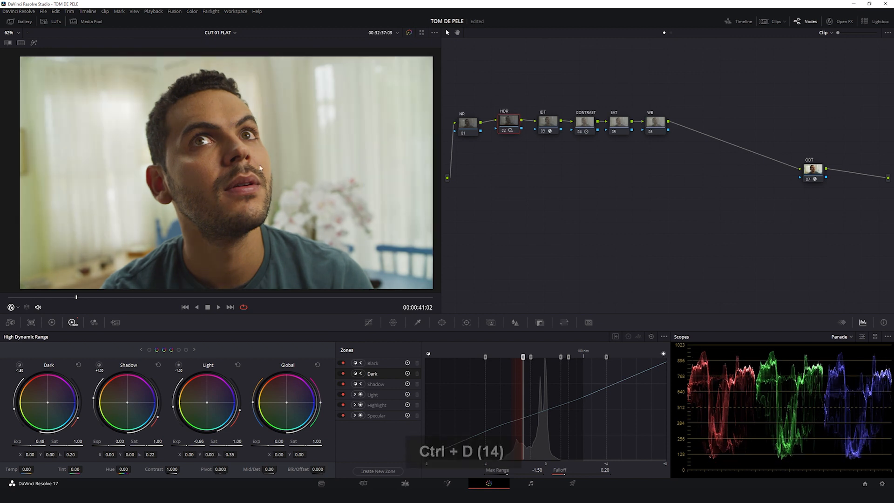
{"action": "left_click_drag", "start_coordinate": [511, 122], "coordinate": [511, 122]}
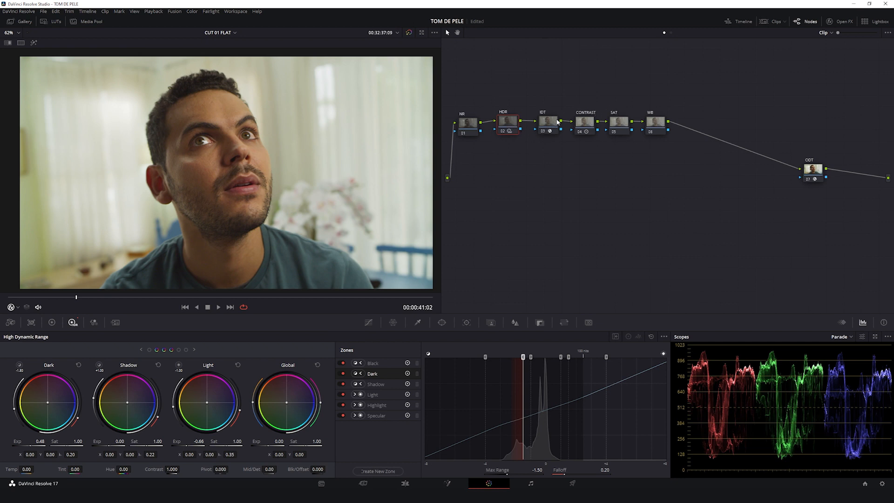
Step: Select the SAT node and switch the scopes from Parade to Vectorscope
{"action": "left_click", "coordinate": [621, 122]}
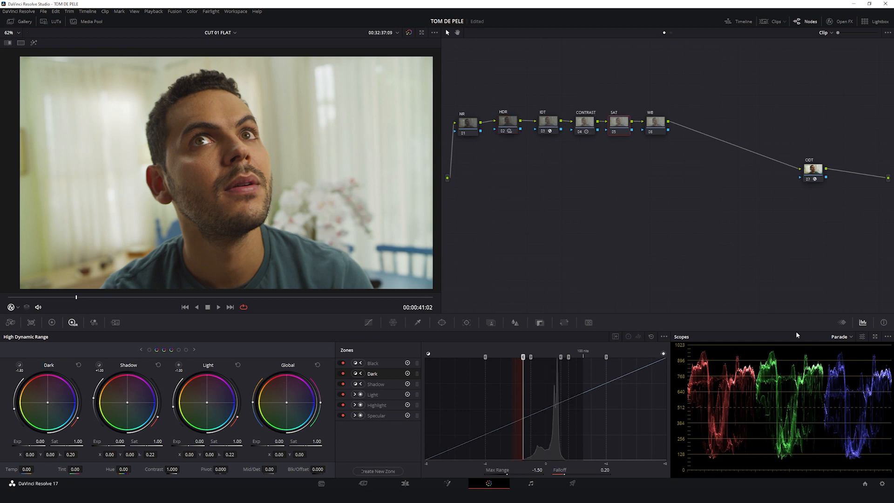
{"action": "left_click", "coordinate": [842, 337]}
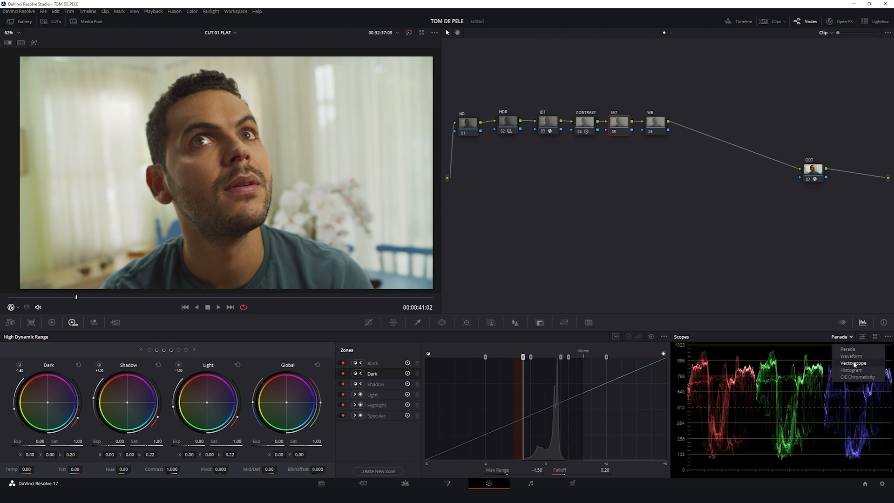
{"action": "left_click", "coordinate": [852, 363]}
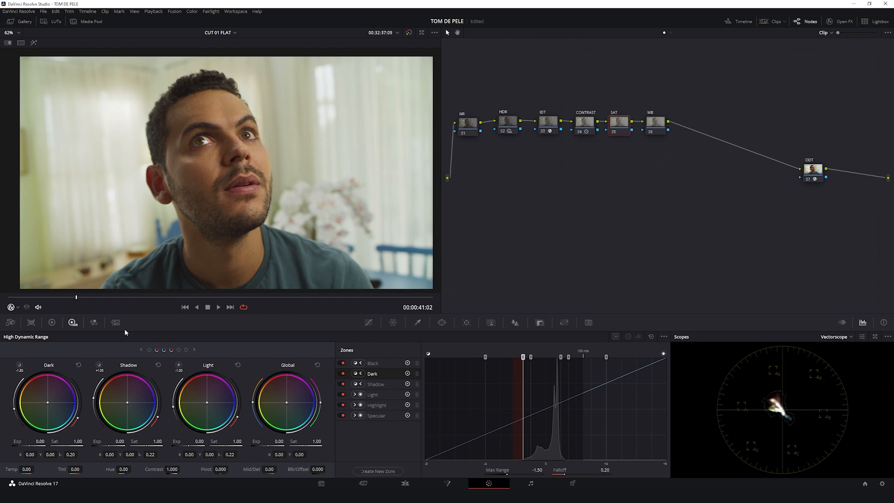
Step: In the SAT node's RGB Mixer, set red in Red Output, green in Green Output and blue in Blue Output to 2.00 each
{"action": "left_click", "coordinate": [93, 324]}
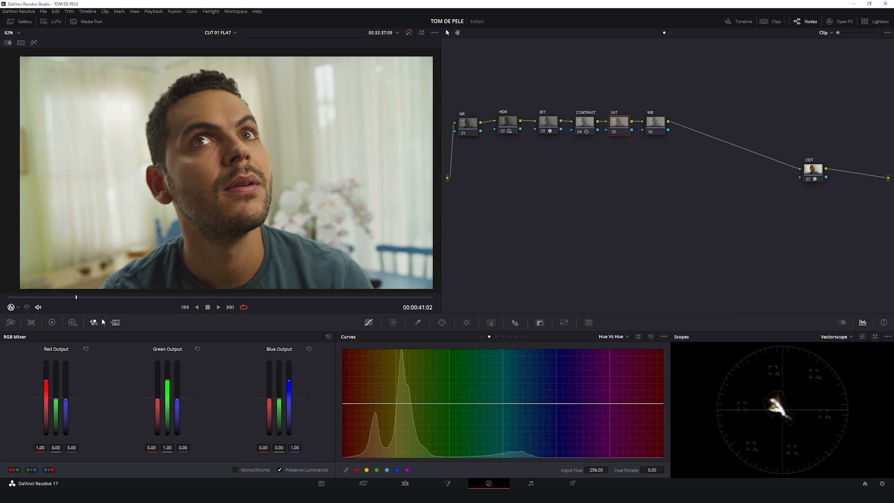
{"action": "left_click", "coordinate": [52, 322]}
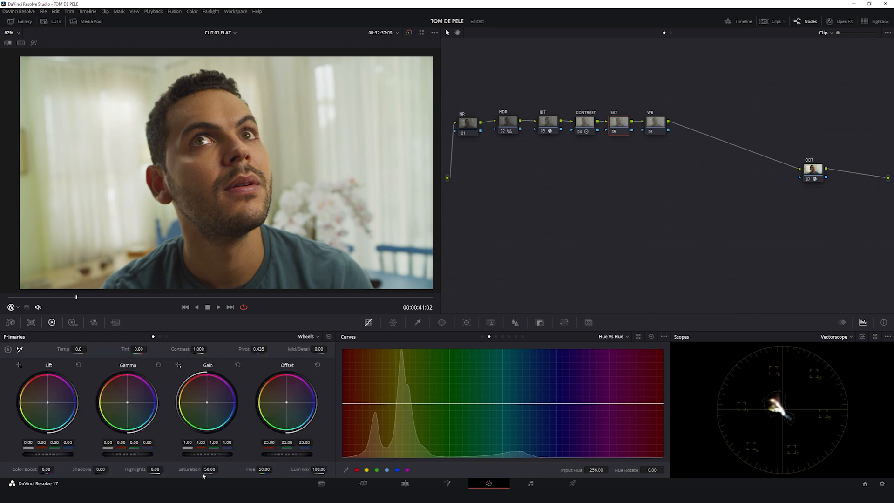
{"action": "left_click", "coordinate": [94, 323]}
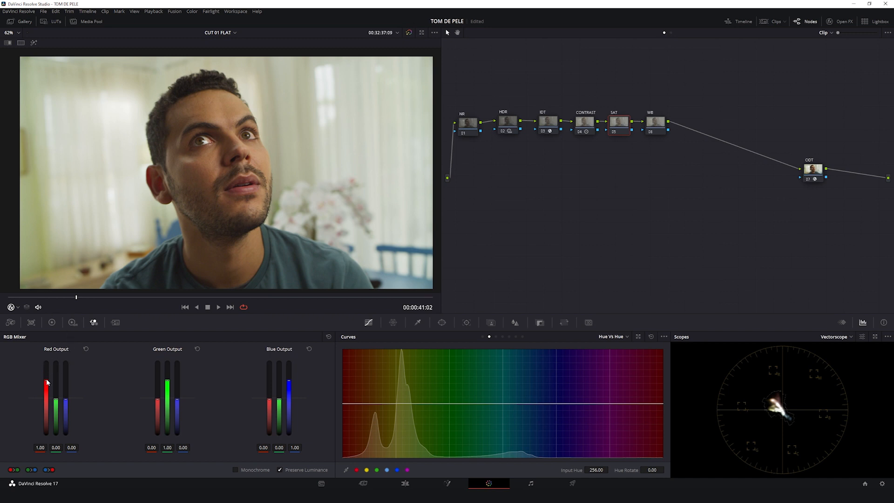
{"action": "left_click_drag", "start_coordinate": [47, 381], "coordinate": [46, 361]}
{"action": "left_click_drag", "start_coordinate": [168, 382], "coordinate": [168, 361]}
{"action": "left_click_drag", "start_coordinate": [289, 380], "coordinate": [288, 361]}
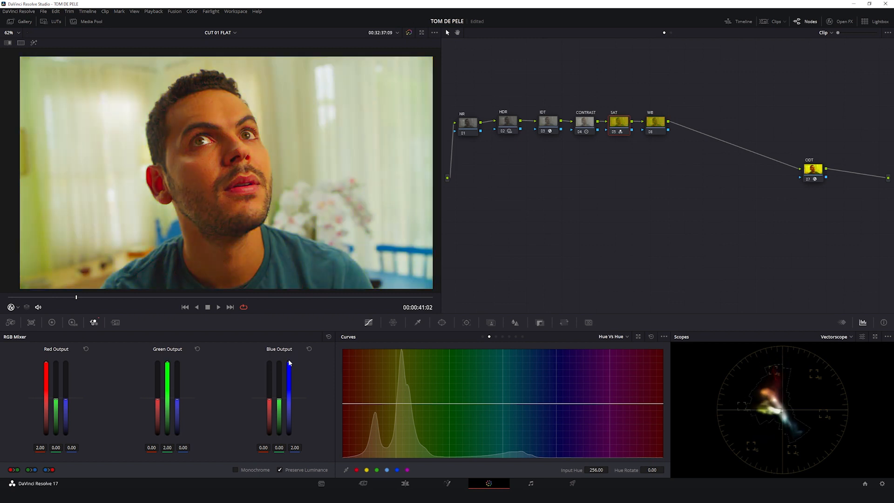
Step: Reduce the SAT node's key output gain to 0.244
{"action": "left_click", "coordinate": [540, 322]}
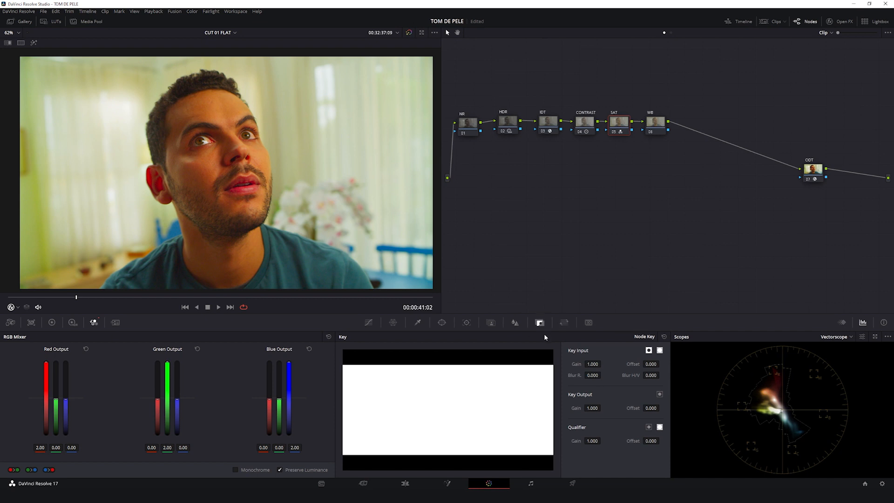
{"action": "left_click_drag", "start_coordinate": [593, 408], "coordinate": [556, 409]}
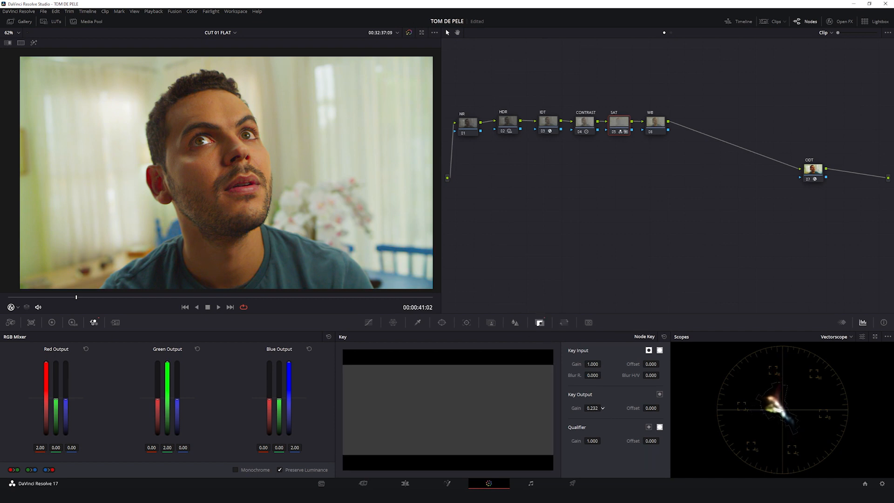
{"action": "left_click_drag", "start_coordinate": [602, 408], "coordinate": [604, 408]}
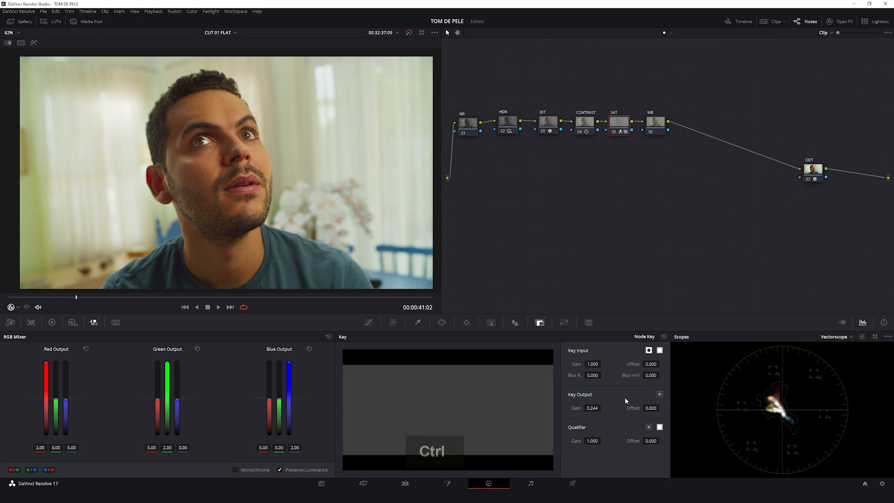
Step: Compare the image with the SAT node disabled and enabled
{"action": "key", "text": "ctrl+d"}
{"action": "key", "text": "ctrl+d"}
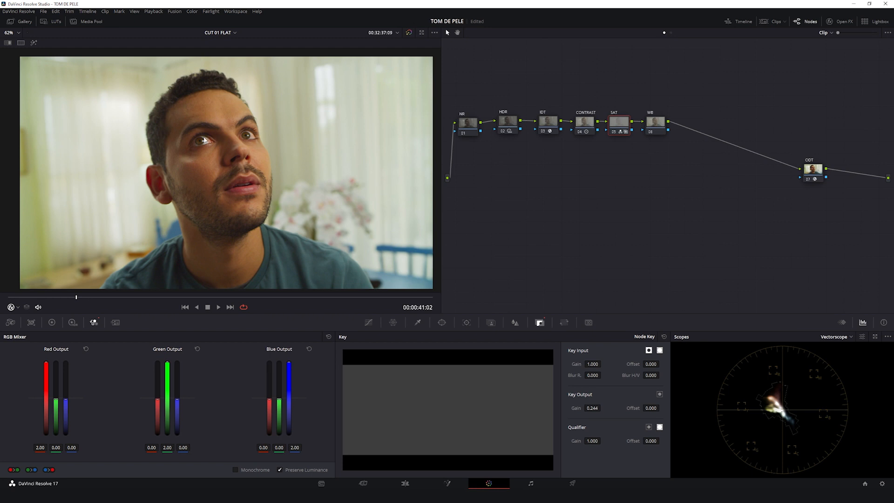
{"action": "key", "text": "ctrl+d"}
{"action": "key", "text": "ctrl+d"}
{"action": "key", "text": "ctrl+d"}
{"action": "key", "text": "ctrl+d"}
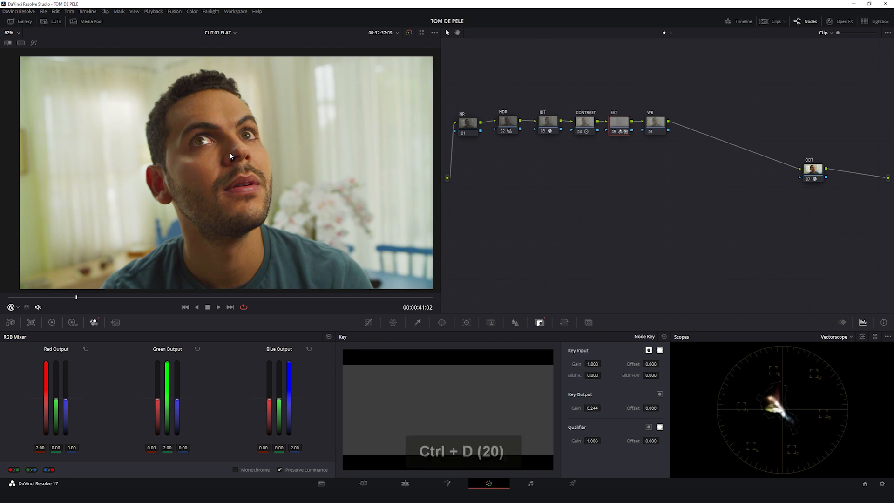
Step: Select the WB node with its power window controls and check the Parade scope before returning to the Vectorscope
{"action": "left_click", "coordinate": [658, 127]}
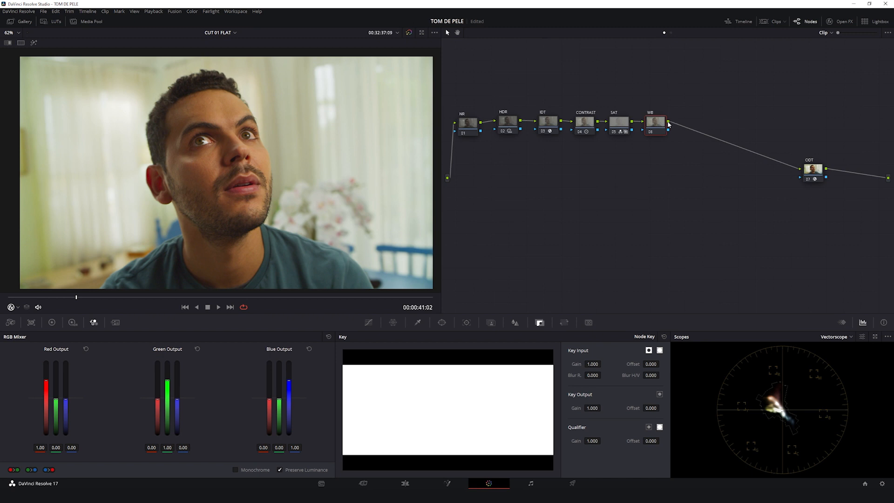
{"action": "left_click", "coordinate": [442, 323]}
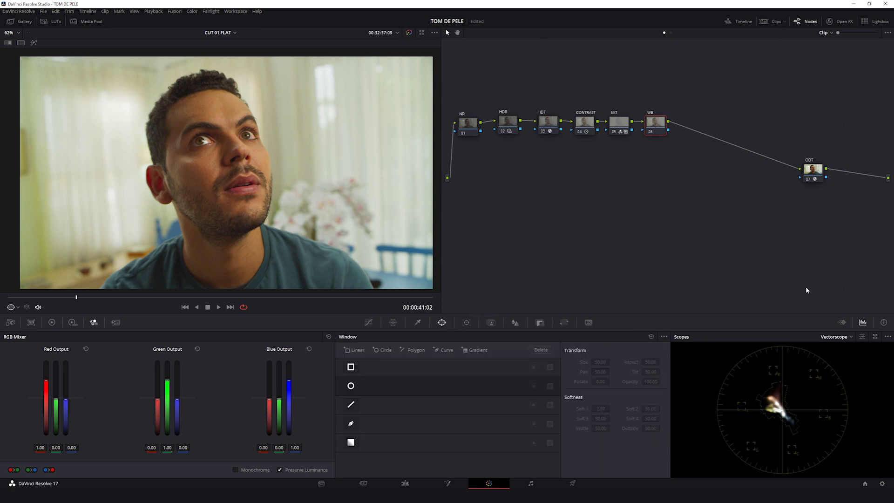
{"action": "left_click", "coordinate": [836, 336]}
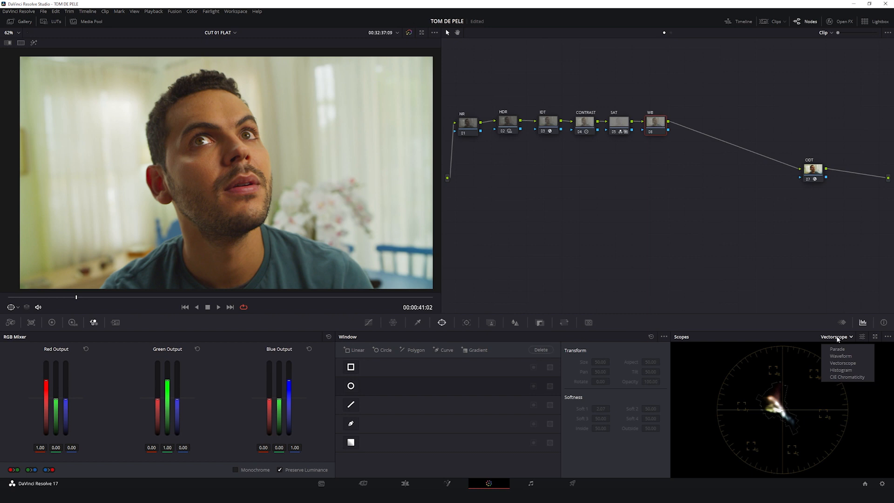
{"action": "left_click", "coordinate": [838, 349]}
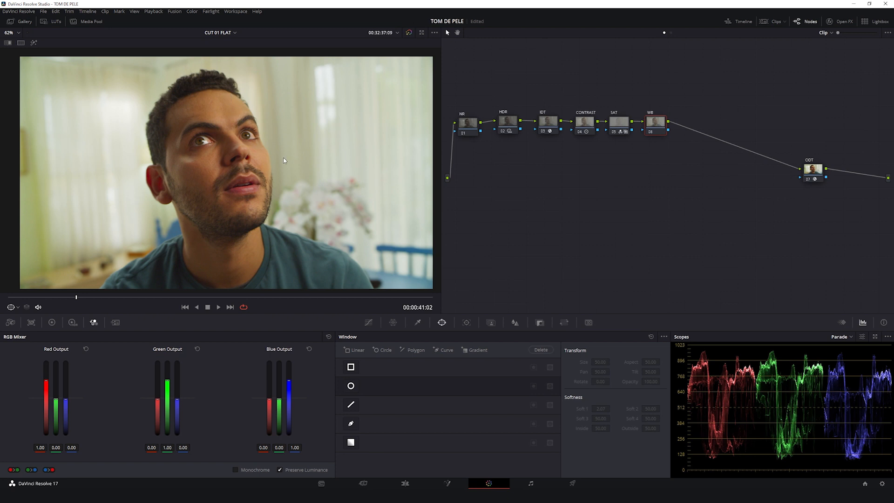
{"action": "left_click", "coordinate": [838, 338]}
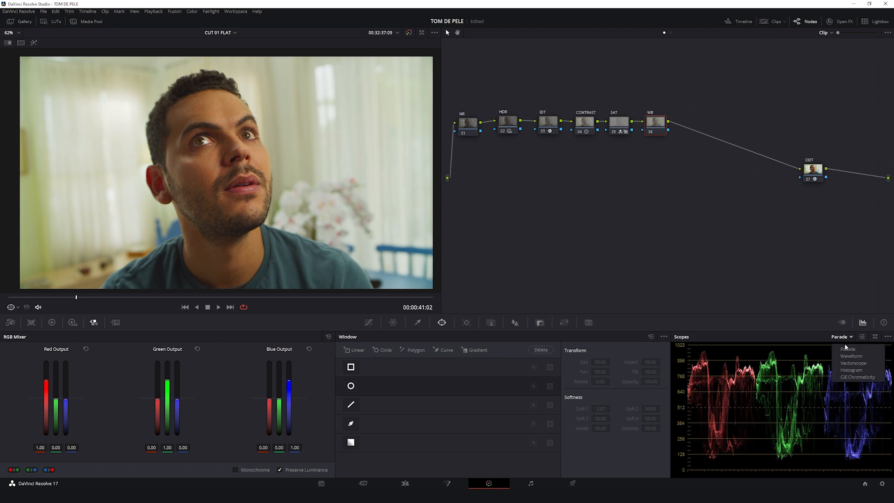
{"action": "left_click", "coordinate": [850, 364]}
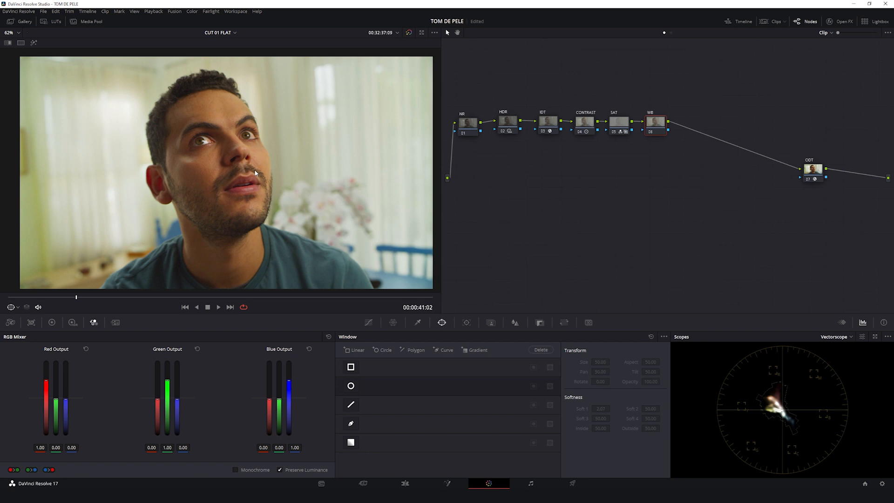
Step: Wipe the skin-tone portrait reference from the gallery's REFERENCIAS album across the whole viewer image
{"action": "left_click", "coordinate": [21, 22]}
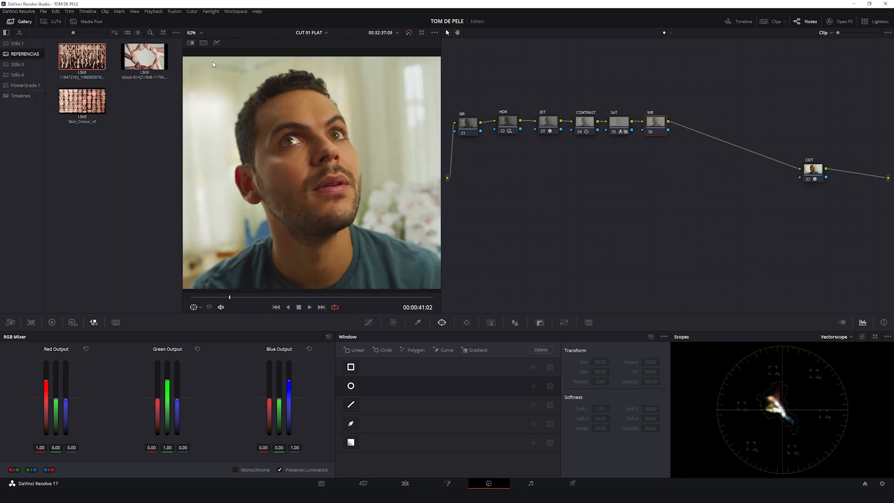
{"action": "left_click", "coordinate": [191, 43]}
{"action": "left_click", "coordinate": [29, 24]}
{"action": "left_click_drag", "start_coordinate": [253, 183], "coordinate": [16, 158]}
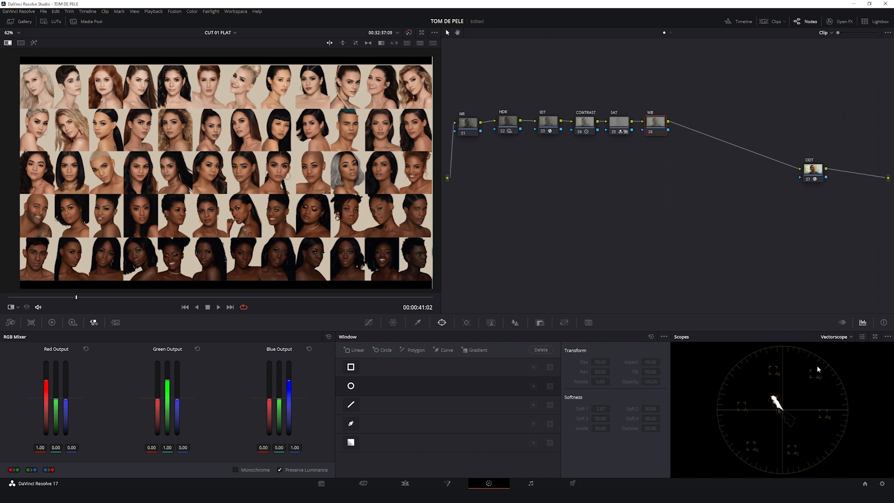
Step: Enable the skin tone indicator on the vectorscope and turn off the reference wipe
{"action": "left_click", "coordinate": [862, 336]}
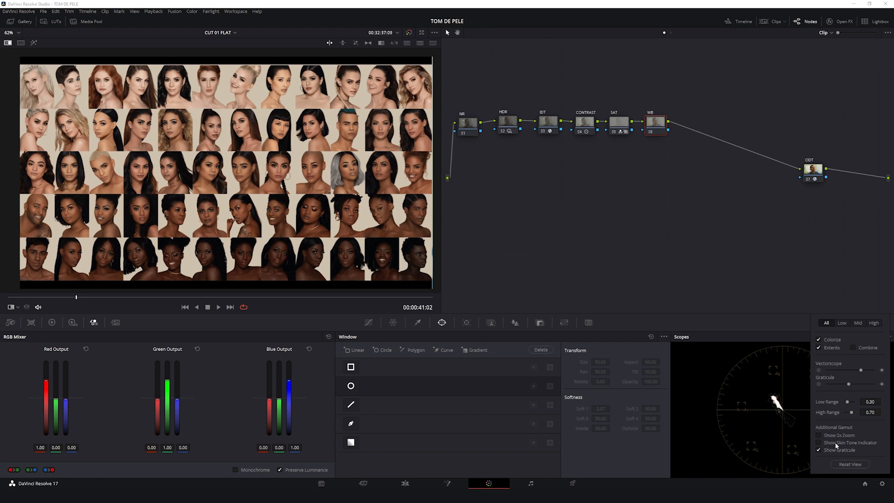
{"action": "left_click", "coordinate": [841, 442]}
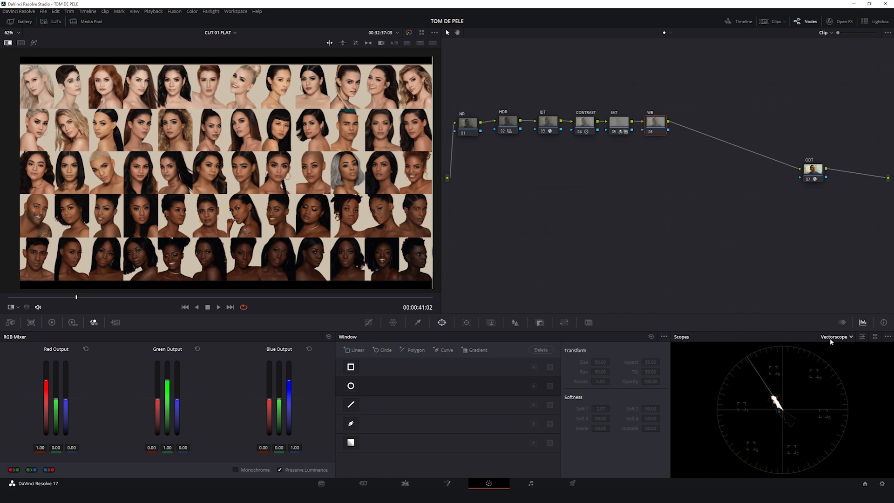
{"action": "left_click", "coordinate": [8, 43]}
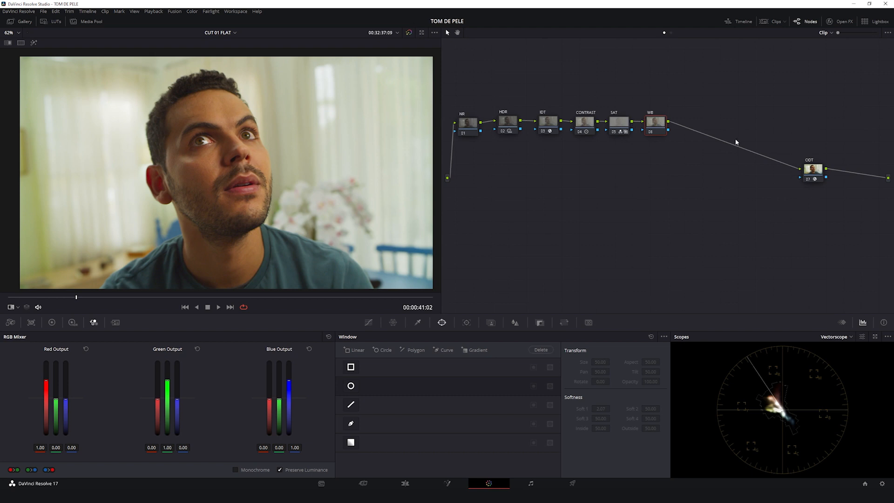
Step: Turn on Highlight in the viewer and compare the WB and ODT nodes' signals, ending with the WB node selected
{"action": "left_click_drag", "start_coordinate": [665, 126], "coordinate": [670, 124]}
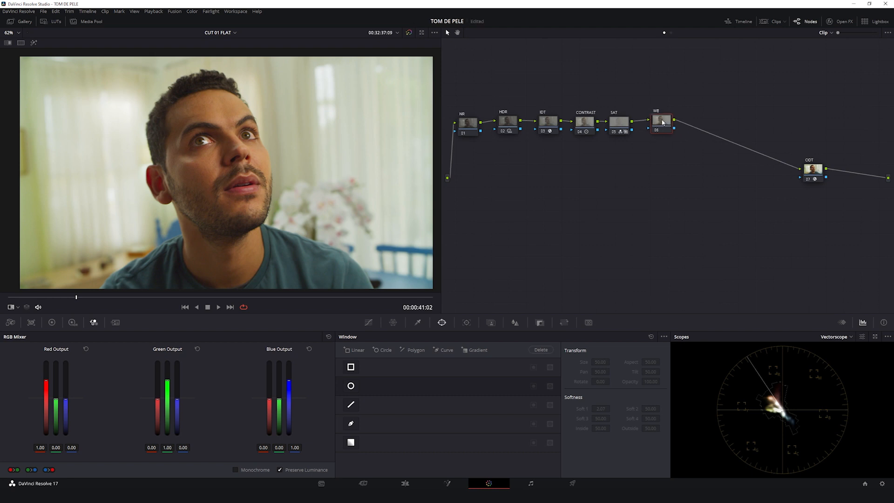
{"action": "left_click", "coordinate": [33, 43]}
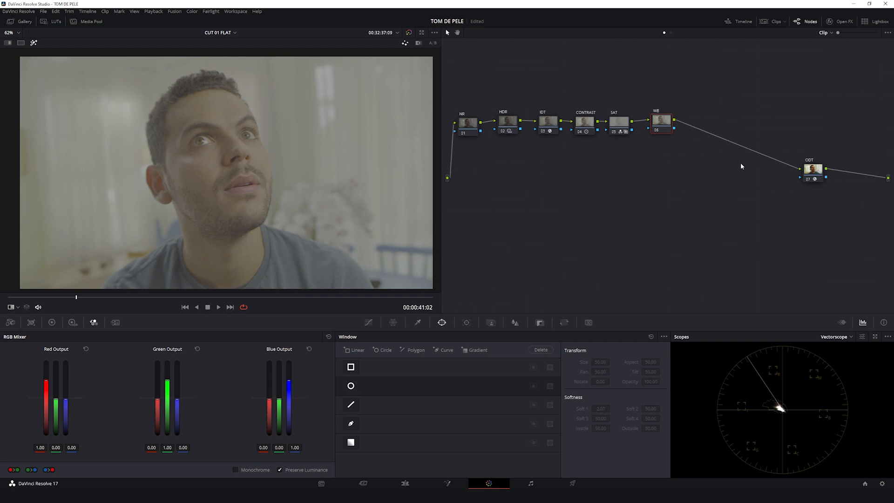
{"action": "left_click_drag", "start_coordinate": [671, 126], "coordinate": [677, 126]}
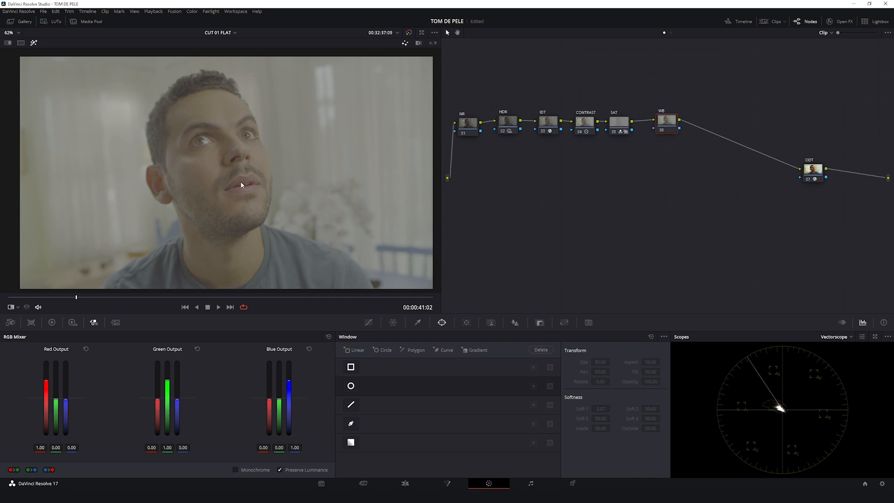
{"action": "left_click_drag", "start_coordinate": [666, 122], "coordinate": [669, 125]}
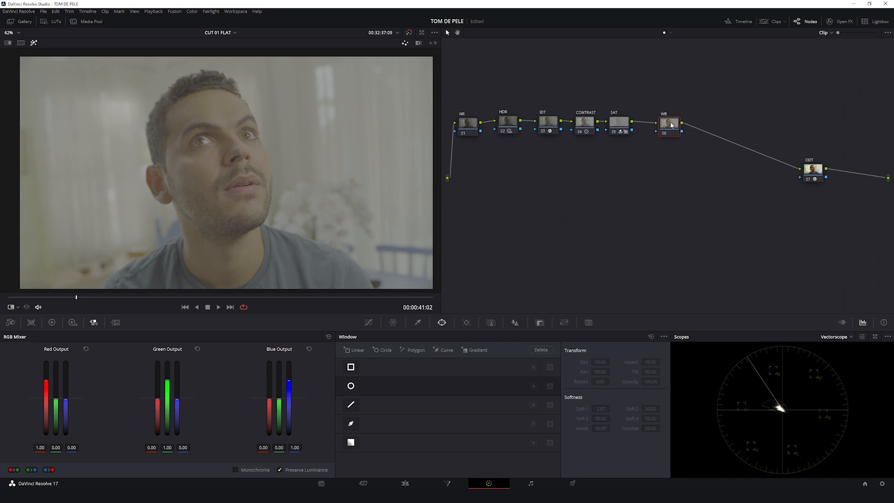
{"action": "left_click_drag", "start_coordinate": [814, 171], "coordinate": [814, 165]}
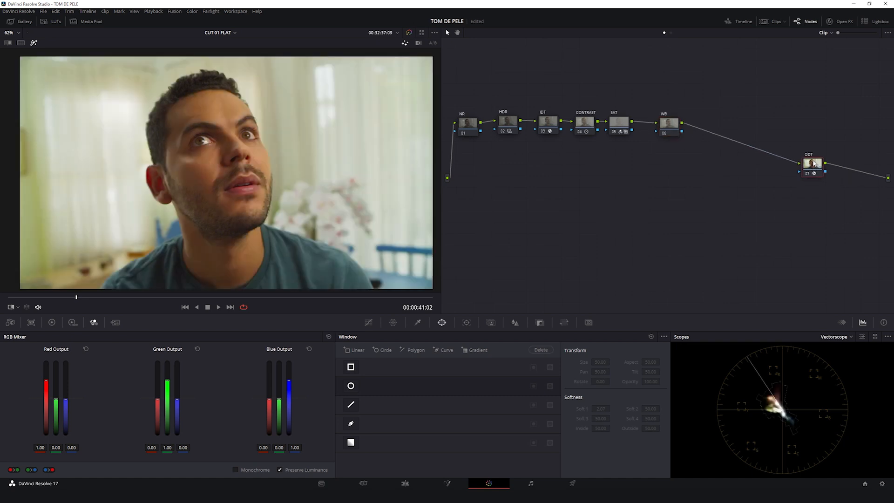
{"action": "left_click", "coordinate": [671, 125]}
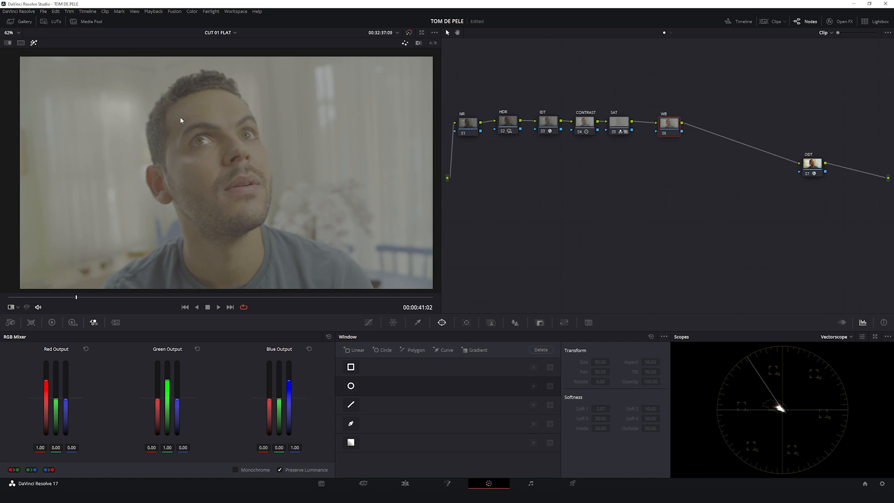
{"action": "left_click_drag", "start_coordinate": [671, 127], "coordinate": [675, 125]}
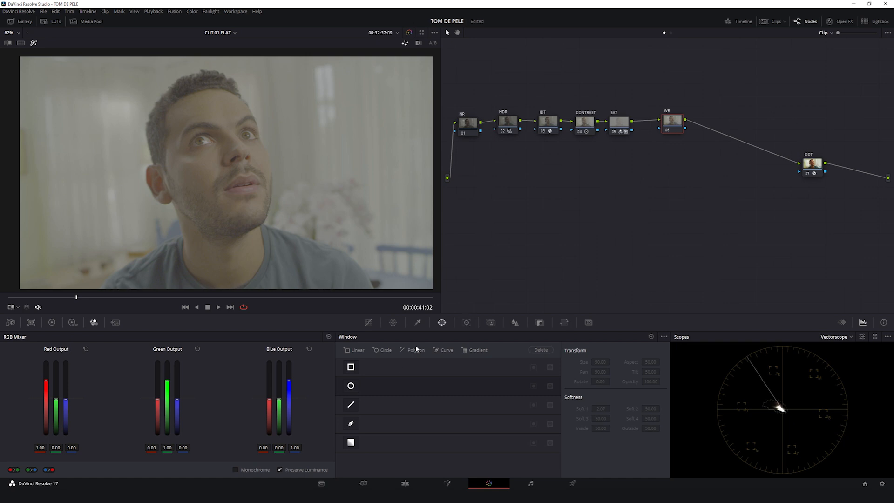
Step: Place a circular window on the forehead at about pan 49, tilt 59.4, and enable the vectorscope's 2x zoom
{"action": "left_click", "coordinate": [351, 386]}
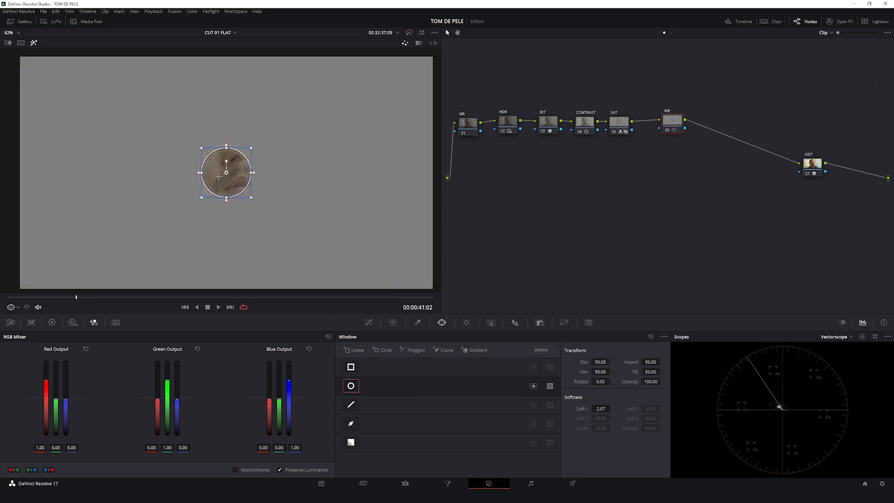
{"action": "left_click_drag", "start_coordinate": [224, 174], "coordinate": [224, 107]}
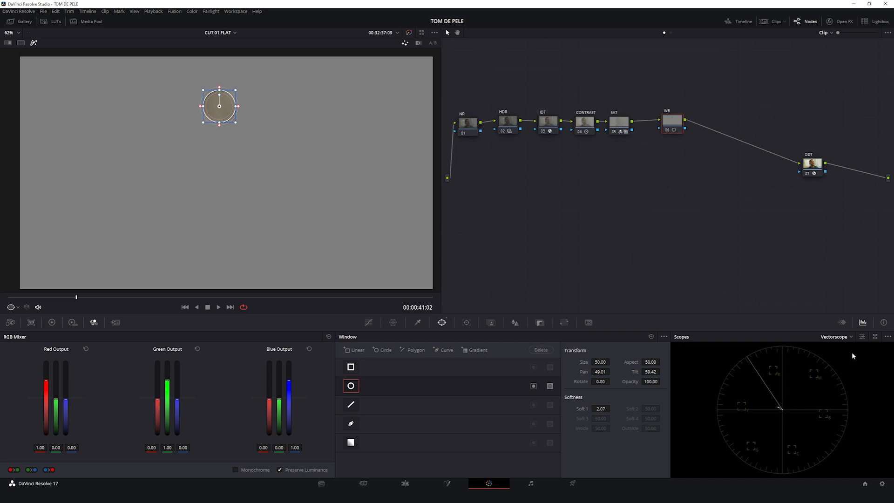
{"action": "left_click", "coordinate": [862, 339]}
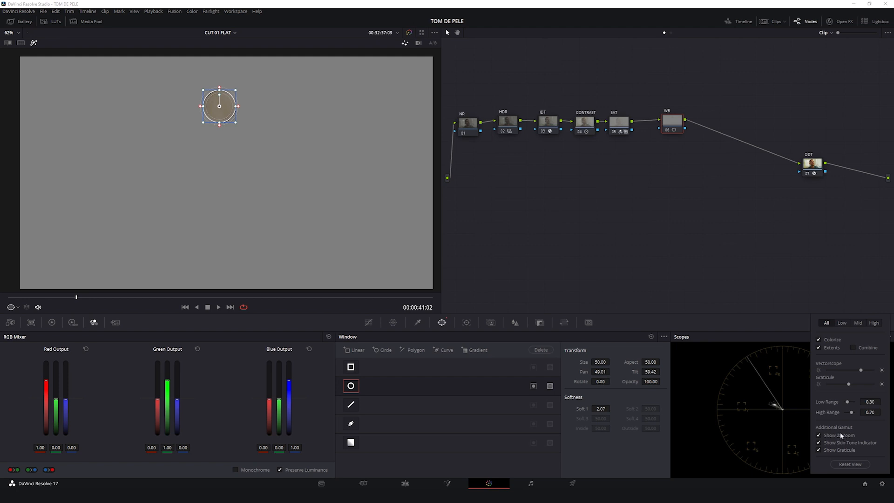
{"action": "left_click", "coordinate": [790, 395]}
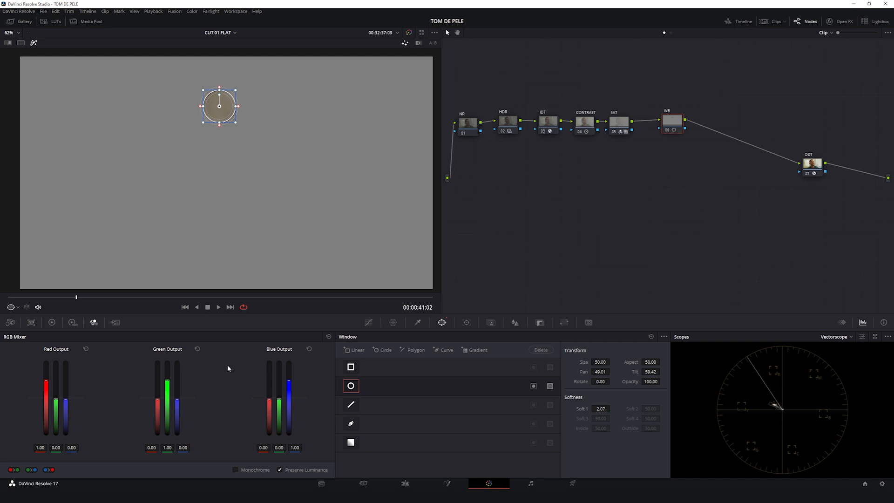
Step: Shift the WB node's Gamma to green -0.01 and blue 0.01, and disable the circular window and Highlight
{"action": "left_click", "coordinate": [51, 322]}
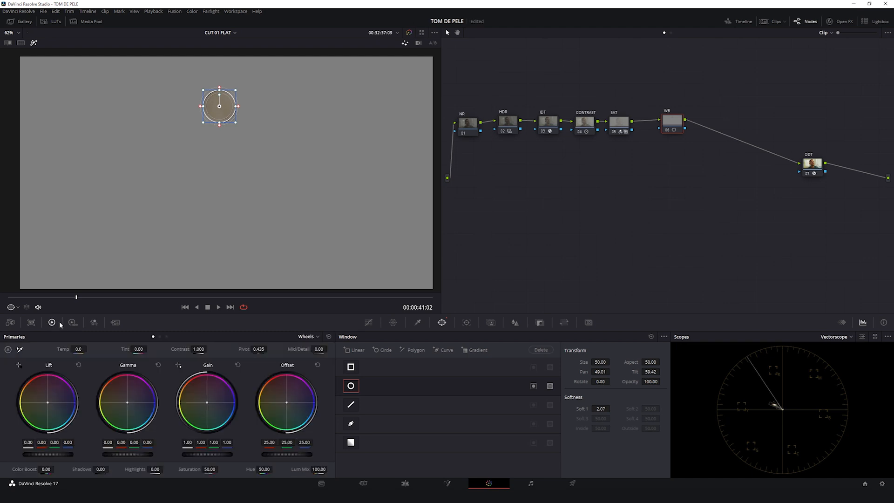
{"action": "left_click", "coordinate": [106, 390]}
{"action": "left_click_drag", "start_coordinate": [106, 387], "coordinate": [106, 387]}
{"action": "left_click", "coordinate": [351, 386]}
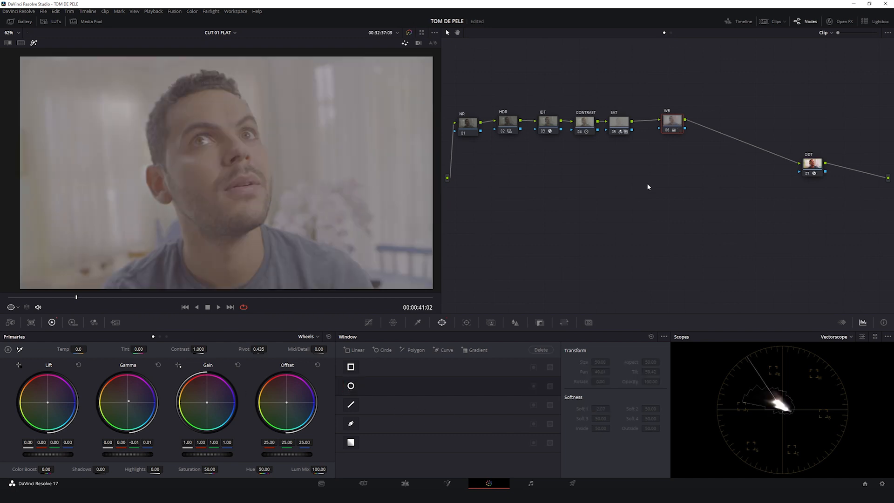
{"action": "key", "text": "shift+h"}
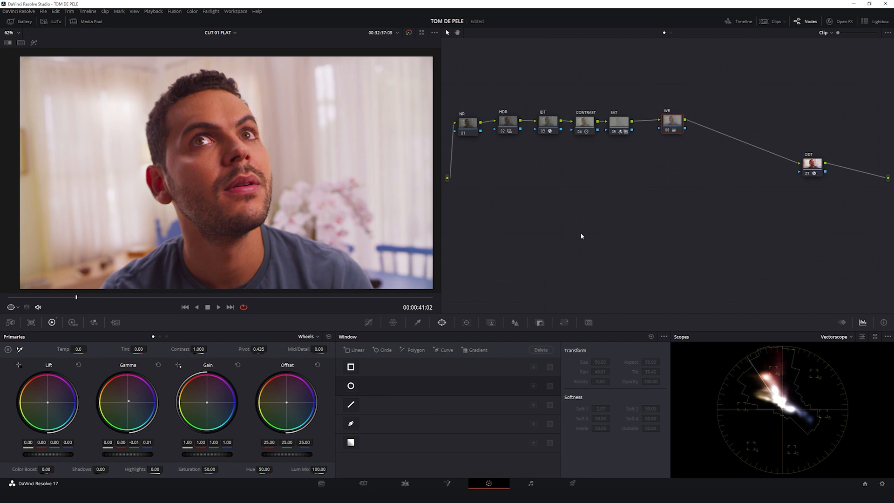
Step: Recheck the forehead through Highlight and the circular window, refine Gamma to red -0.01, green -0.01, blue 0.02, and disable both
{"action": "key", "text": "shift+h"}
{"action": "left_click", "coordinate": [351, 386]}
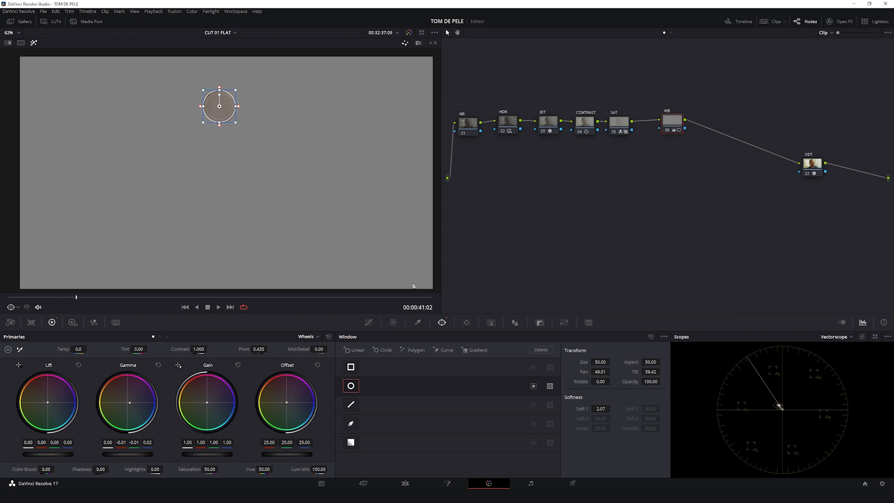
{"action": "key", "text": "shift+h"}
{"action": "left_click", "coordinate": [351, 385]}
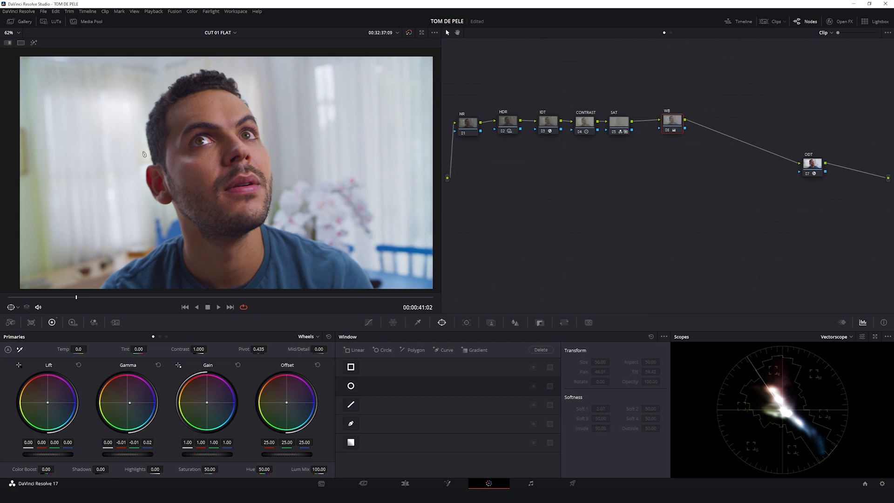
Step: Compare the image with the WB node disabled and enabled
{"action": "key", "text": "ctrl+d"}
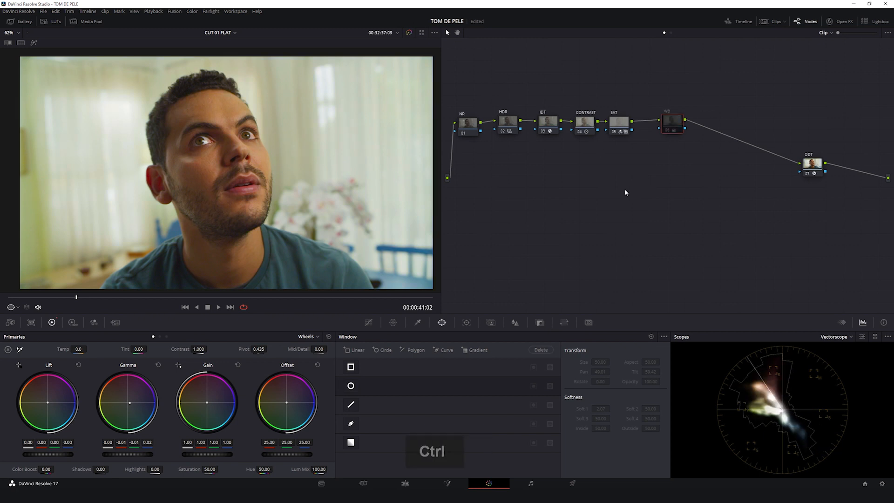
{"action": "key", "text": "ctrl+d"}
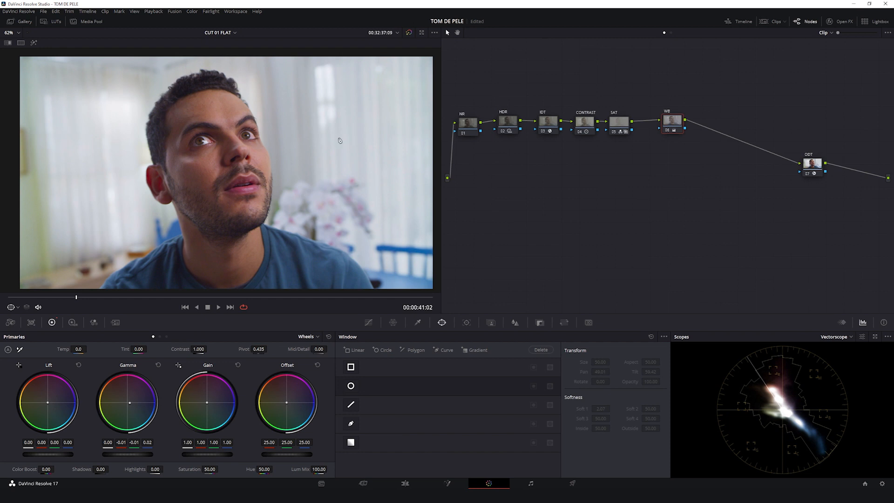
{"action": "key", "text": "ctrl+d"}
{"action": "key", "text": "ctrl+d"}
Step: Turn off the vectorscope's 2x zoom
{"action": "left_click", "coordinate": [862, 337]}
{"action": "left_click", "coordinate": [842, 437]}
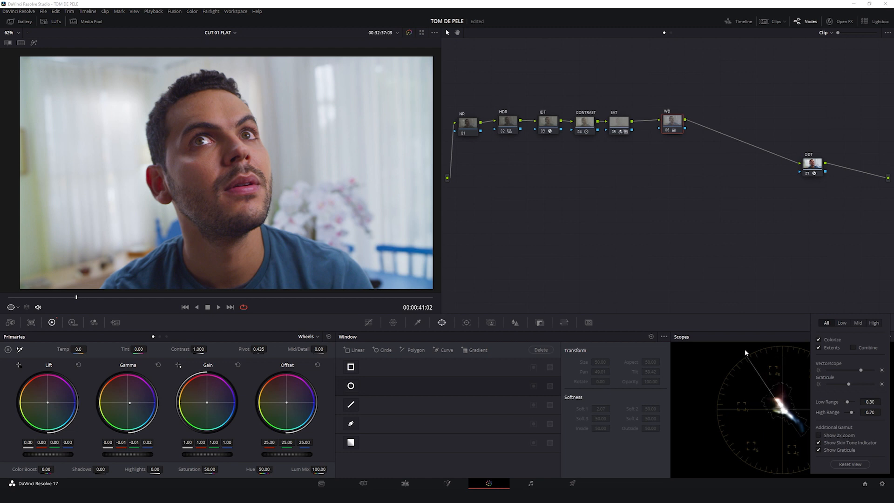
{"action": "left_click", "coordinate": [769, 374]}
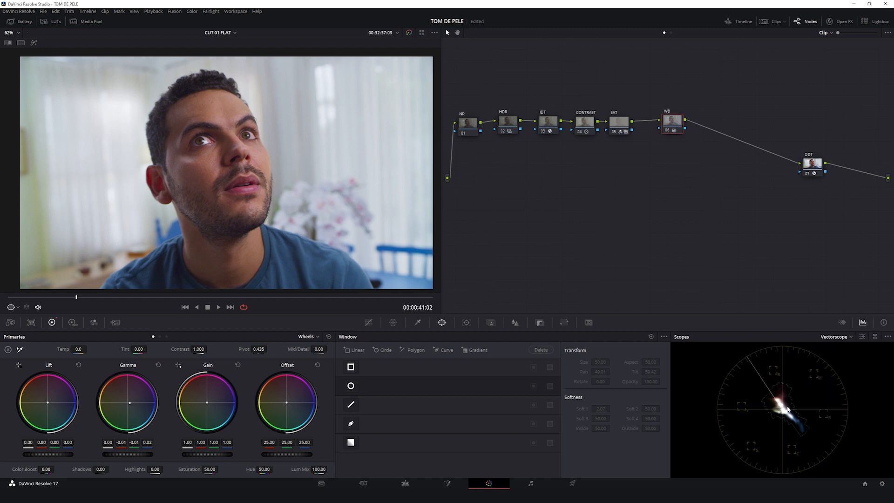
Step: Move the WB node closer to SAT, add a serial node after it and place the new node below NR
{"action": "left_click_drag", "start_coordinate": [670, 119], "coordinate": [662, 121]}
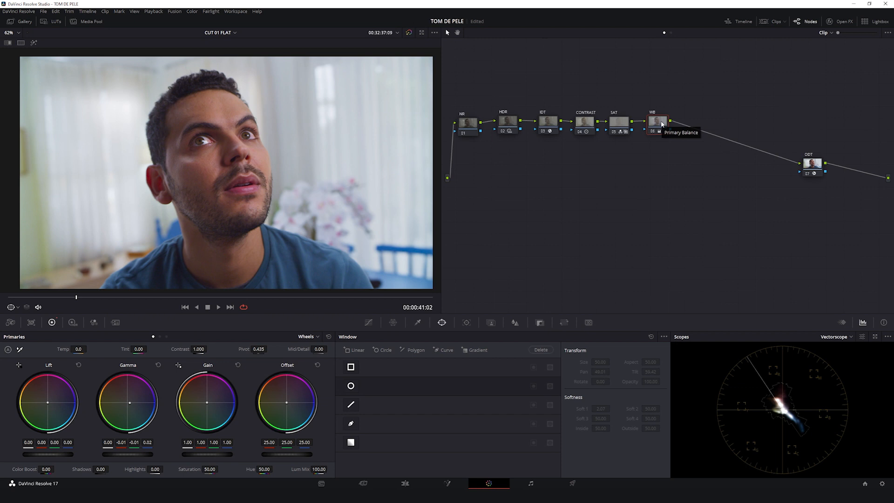
{"action": "key", "text": "alt+s"}
{"action": "left_click_drag", "start_coordinate": [687, 123], "coordinate": [479, 190]}
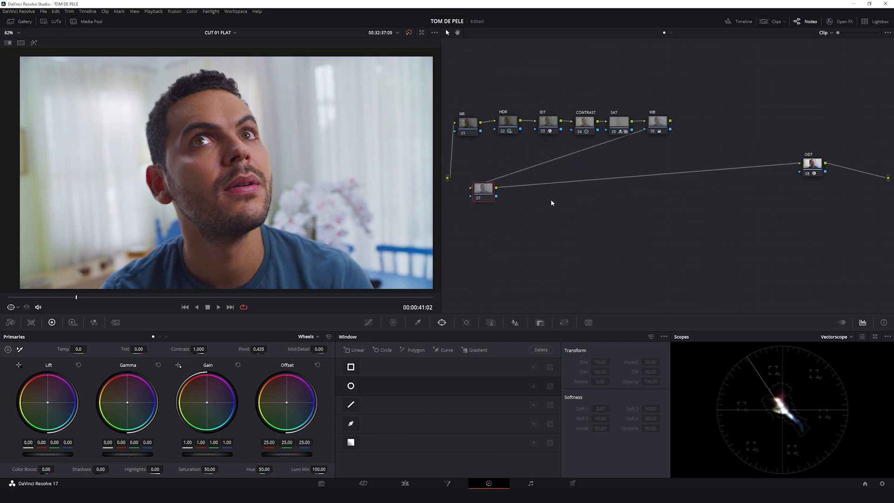
Step: Add three more serial nodes after the unlabeled node below NR
{"action": "key", "text": "alt+s"}
{"action": "key", "text": "alt+s"}
{"action": "key", "text": "alt+s"}
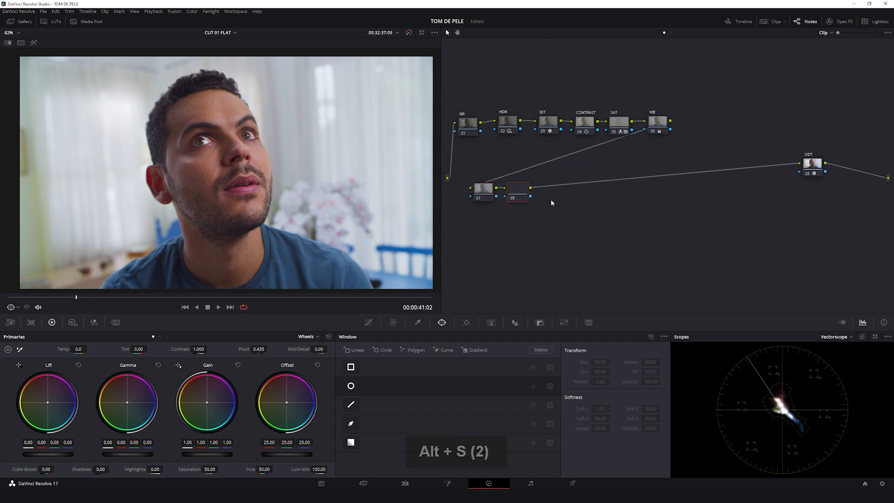
Step: Label the first node of the lower row BARS
{"action": "left_click", "coordinate": [484, 191]}
{"action": "key", "text": "Tab"}
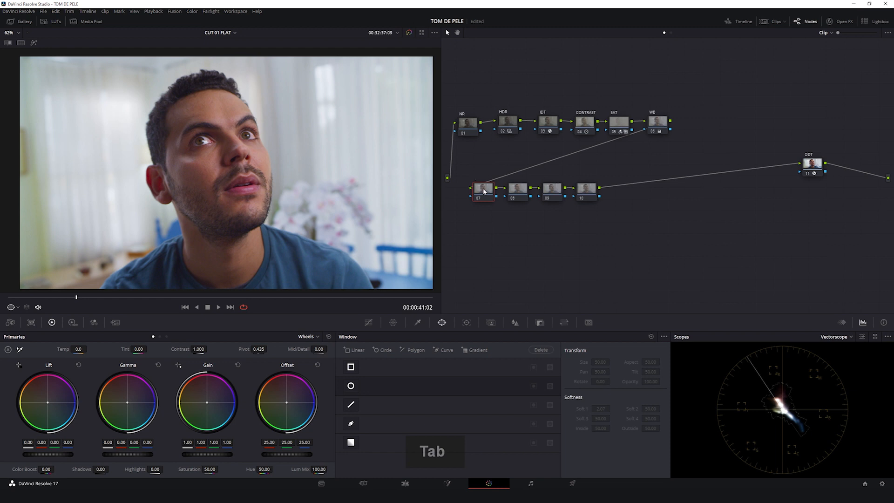
{"action": "key", "text": "Caps_Lock"}
{"action": "type", "text": "RE"}
{"action": "key", "text": "BackSpace"}
{"action": "key", "text": "BackSpace"}
{"action": "type", "text": "BARS"}
{"action": "key", "text": "Return"}
Step: Label the second node of the lower row PELE
{"action": "left_click", "coordinate": [518, 188]}
{"action": "key", "text": "Tab"}
{"action": "type", "text": "PELE"}
{"action": "key", "text": "Return"}
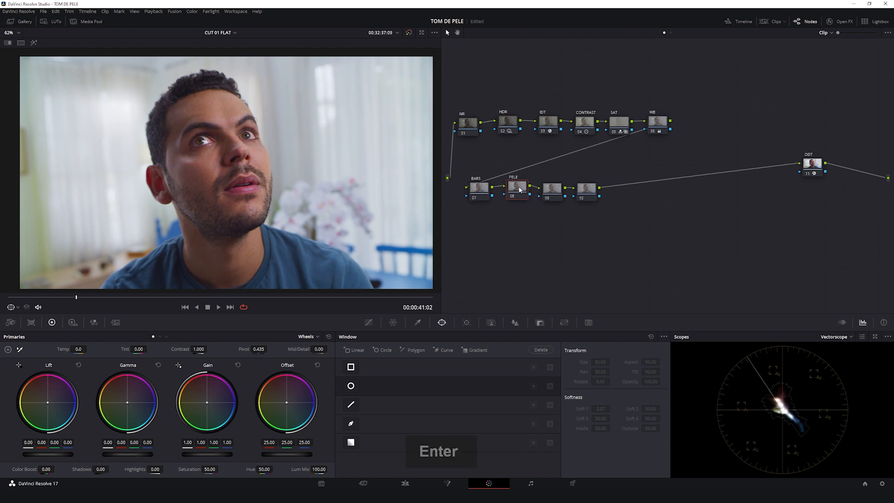
{"action": "left_click", "coordinate": [484, 185]}
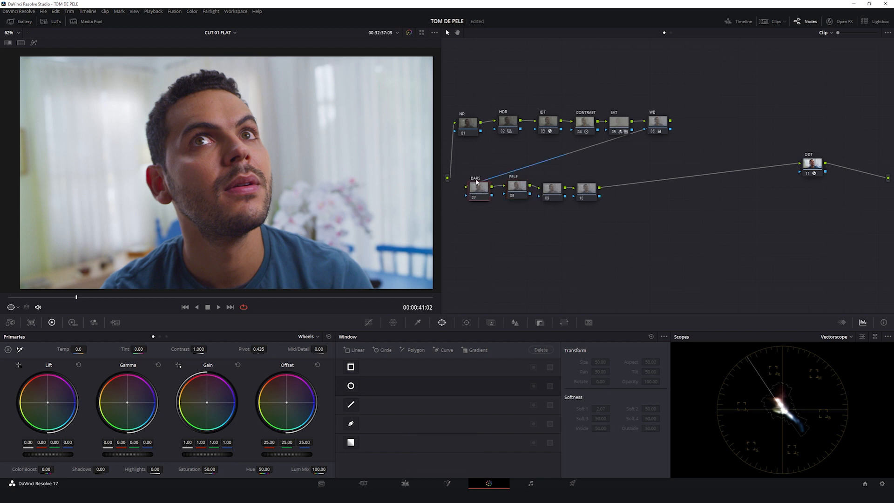
{"action": "left_click", "coordinate": [519, 187]}
Step: Label the third node of the lower row GLOW
{"action": "left_click", "coordinate": [553, 190]}
{"action": "key", "text": "Tab"}
{"action": "type", "text": "glow"}
{"action": "key", "text": "Return"}
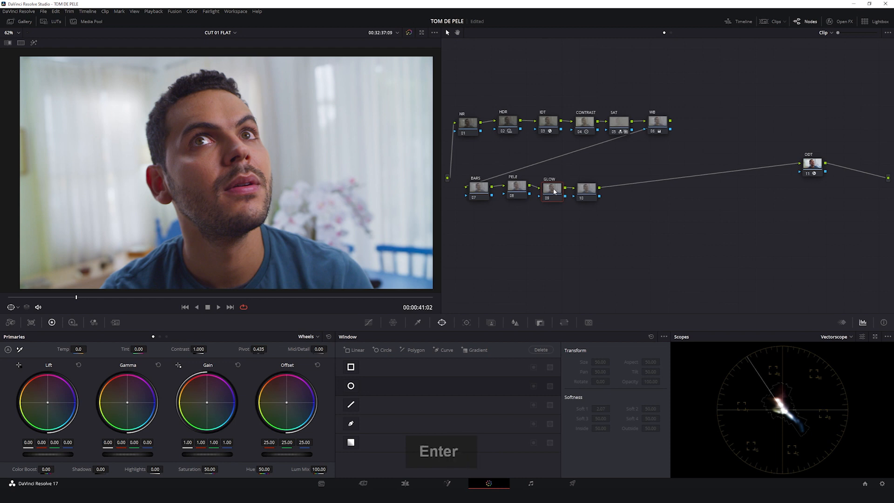
Step: Label the last node of the lower row GLOBAL, correcting the mistyped name
{"action": "left_click_drag", "start_coordinate": [589, 190], "coordinate": [593, 191]}
{"action": "key", "text": "Tab"}
{"action": "type", "text": "global"}
{"action": "key", "text": "Return"}
{"action": "key", "text": "Tab"}
{"action": "type", "text": "BLOBAL"}
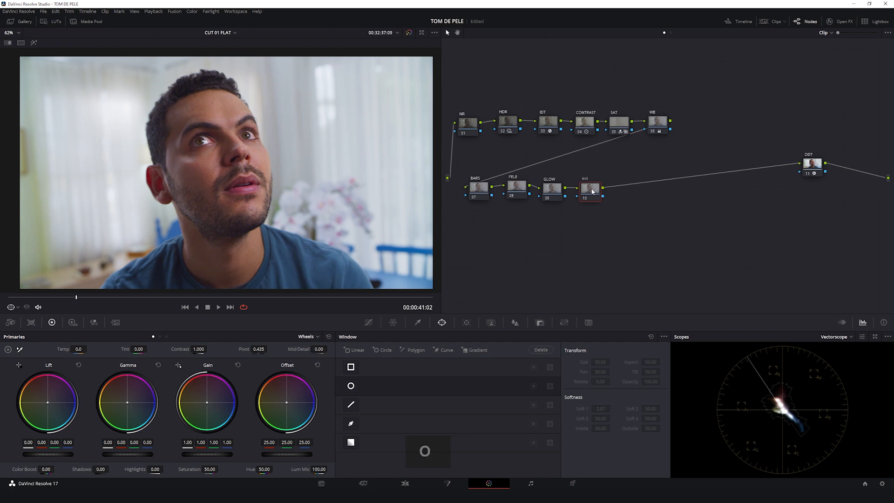
{"action": "key", "text": "BackSpace"}
{"action": "key", "text": "BackSpace"}
{"action": "key", "text": "BackSpace"}
{"action": "key", "text": "BackSpace"}
{"action": "key", "text": "BackSpace"}
{"action": "key", "text": "BackSpace"}
{"action": "type", "text": "GLOBAL"}
{"action": "key", "text": "Return"}
Step: Space out the lower row by moving the GLOBAL node and shifting the nodes between it and BARS
{"action": "left_click_drag", "start_coordinate": [592, 191], "coordinate": [600, 189]}
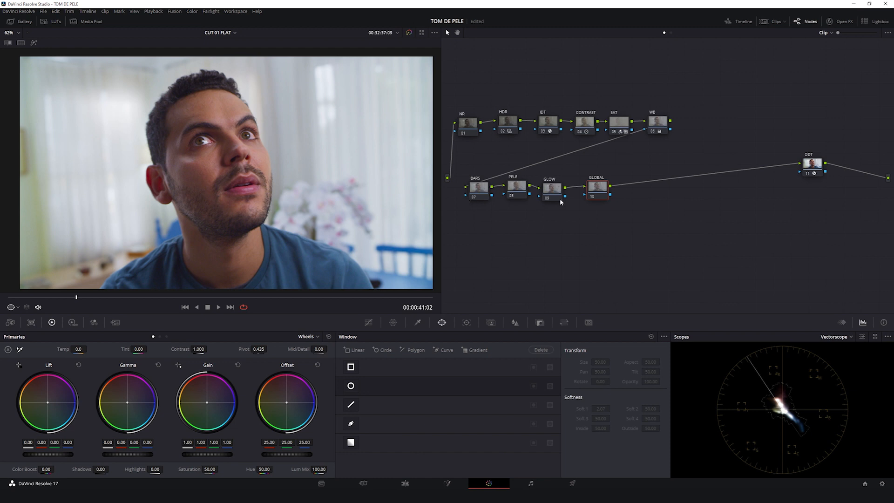
{"action": "left_click_drag", "start_coordinate": [597, 188], "coordinate": [605, 187]}
{"action": "left_click_drag", "start_coordinate": [550, 191], "coordinate": [531, 188]}
Step: Select the BARS node, change the scope to Parade and switch the primaries to Bars mode
{"action": "left_click", "coordinate": [480, 187]}
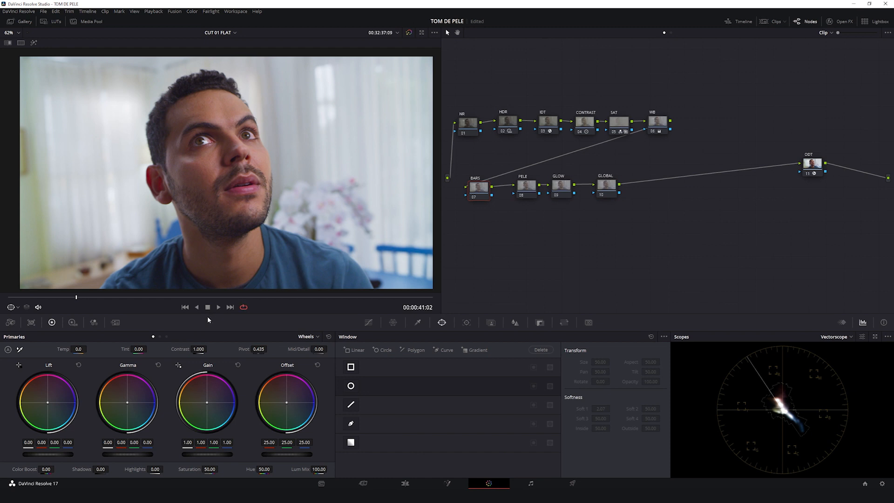
{"action": "left_click", "coordinate": [821, 337]}
{"action": "left_click", "coordinate": [831, 347]}
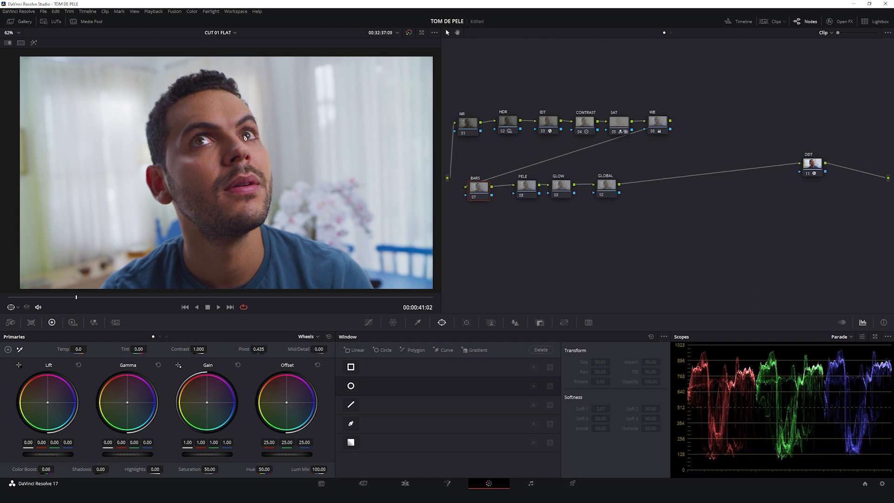
{"action": "left_click", "coordinate": [160, 336]}
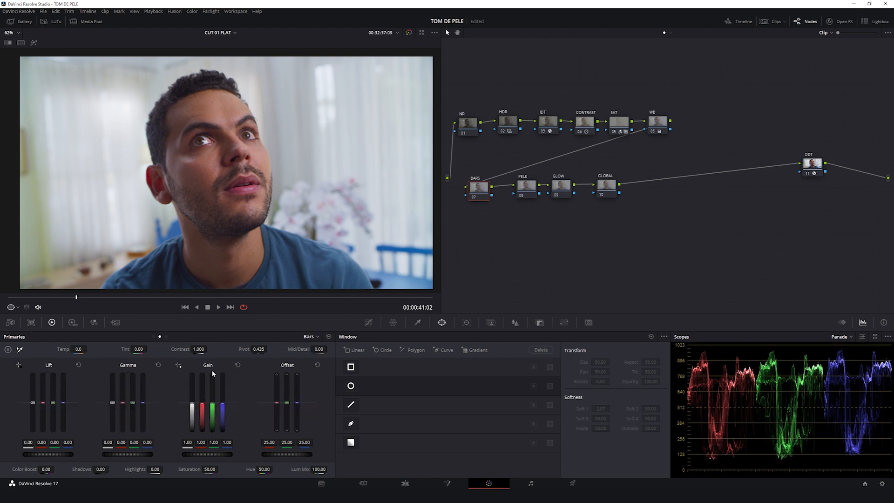
Step: Raise the BARS node's Gain to 1.07 in blue and 1.02 in green
{"action": "left_click", "coordinate": [227, 442]}
{"action": "key", "text": "Up"}
{"action": "key", "text": "Up"}
{"action": "key", "text": "Up"}
{"action": "key", "text": "Up"}
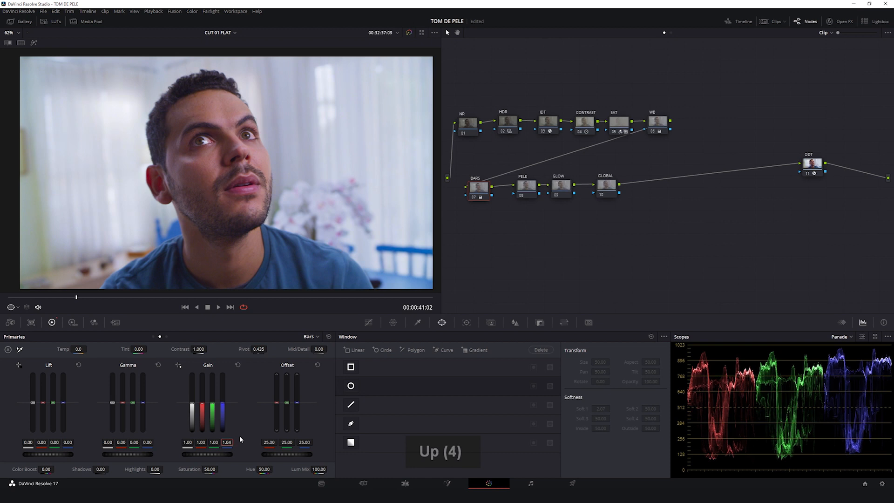
{"action": "key", "text": "Up"}
{"action": "key", "text": "Up"}
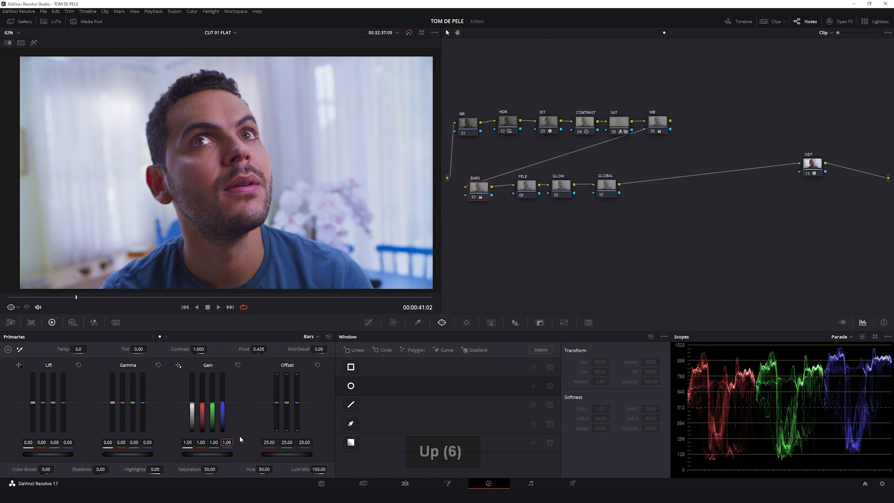
{"action": "key", "text": "Up"}
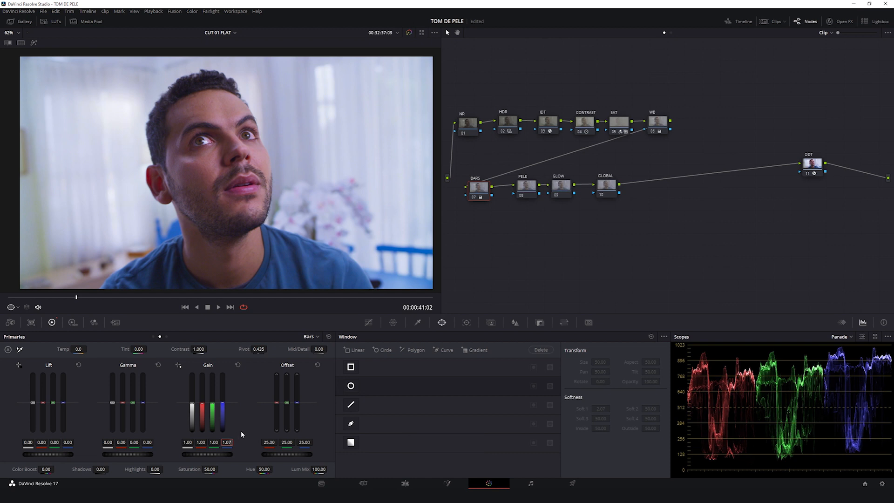
{"action": "left_click", "coordinate": [213, 442]}
{"action": "key", "text": "Up"}
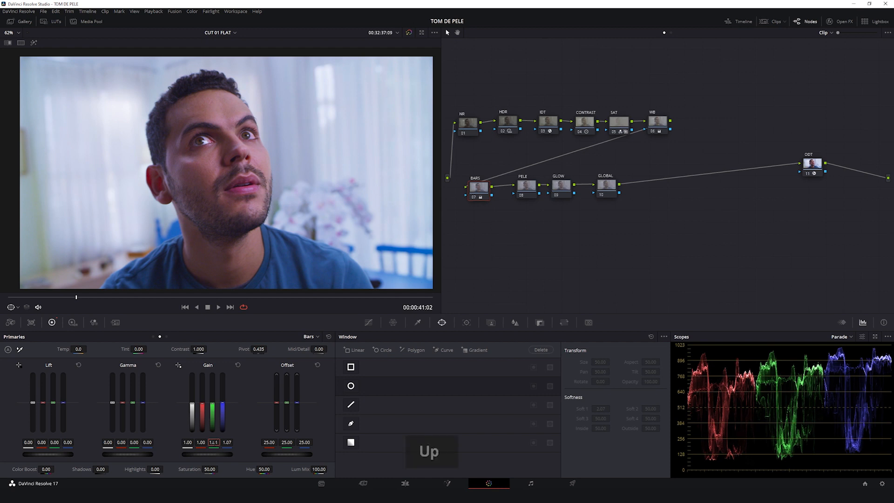
{"action": "key", "text": "Up"}
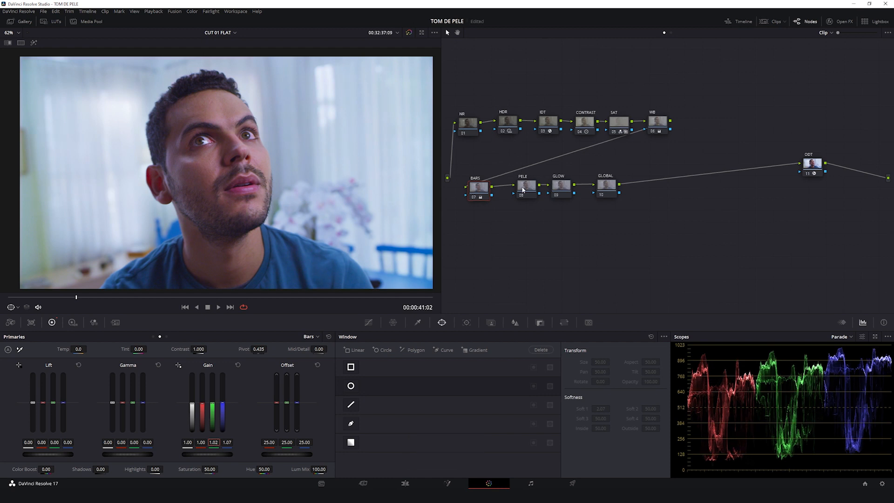
Step: Compare the image with the BARS node disabled and enabled
{"action": "left_click", "coordinate": [482, 186]}
{"action": "key", "text": "ctrl+d"}
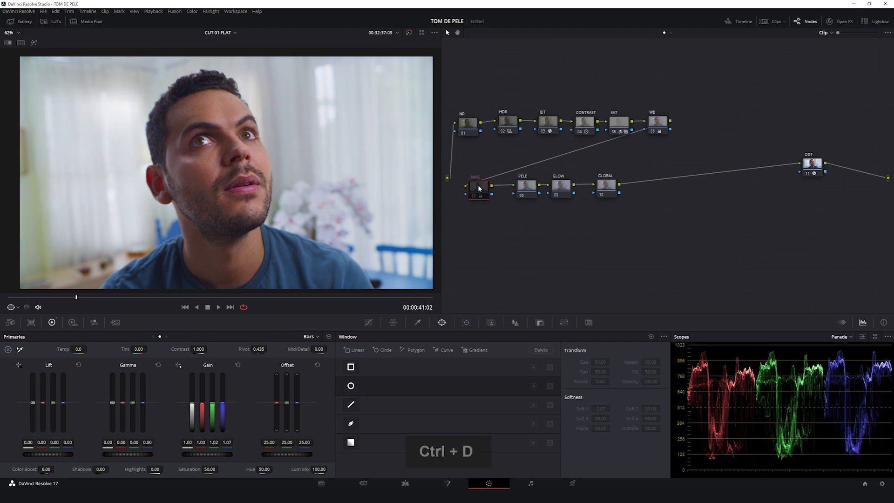
{"action": "key", "text": "ctrl+d"}
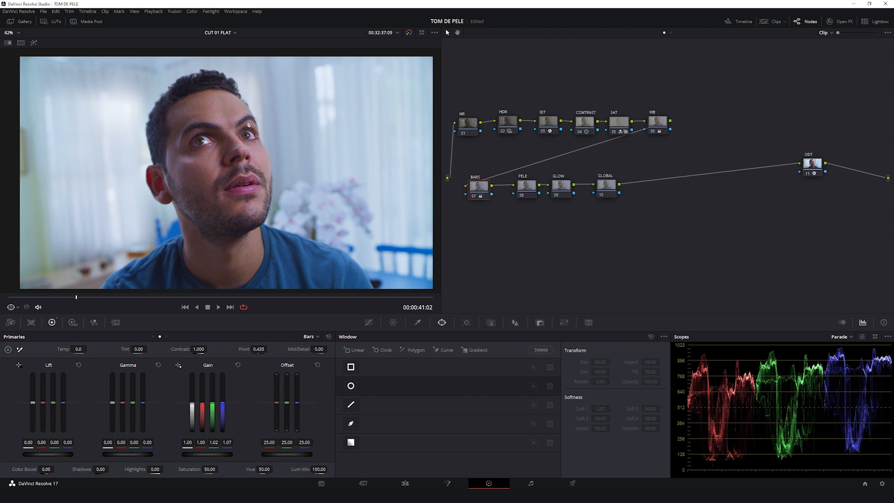
{"action": "key", "text": "ctrl+d"}
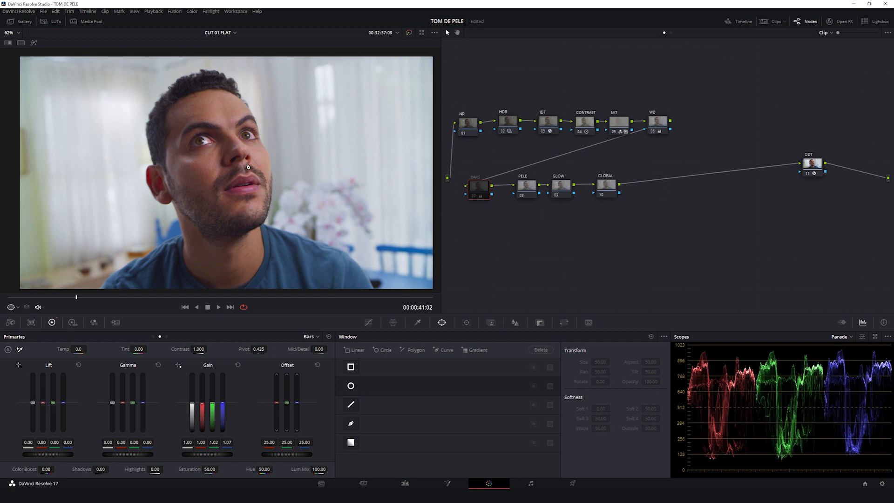
{"action": "key", "text": "ctrl+d"}
Step: Select the PELE node and bracket the reds on its Hue Vs Hue curve with neutral points near yellow and magenta, removing the inner magenta-side point
{"action": "left_click", "coordinate": [519, 195]}
{"action": "left_click_drag", "start_coordinate": [521, 189], "coordinate": [517, 188]}
{"action": "scroll", "coordinate": [258, 178], "scroll_direction": "up", "scroll_amount": 1}
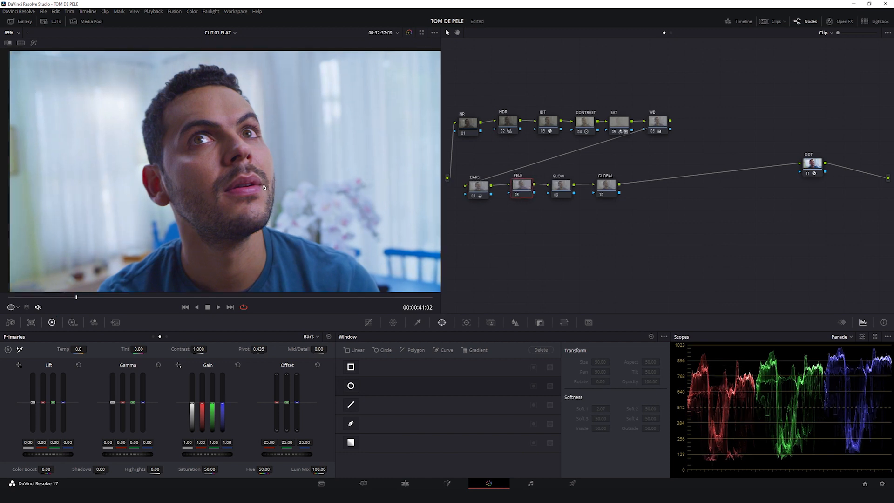
{"action": "scroll", "coordinate": [303, 201], "scroll_direction": "up", "scroll_amount": 1}
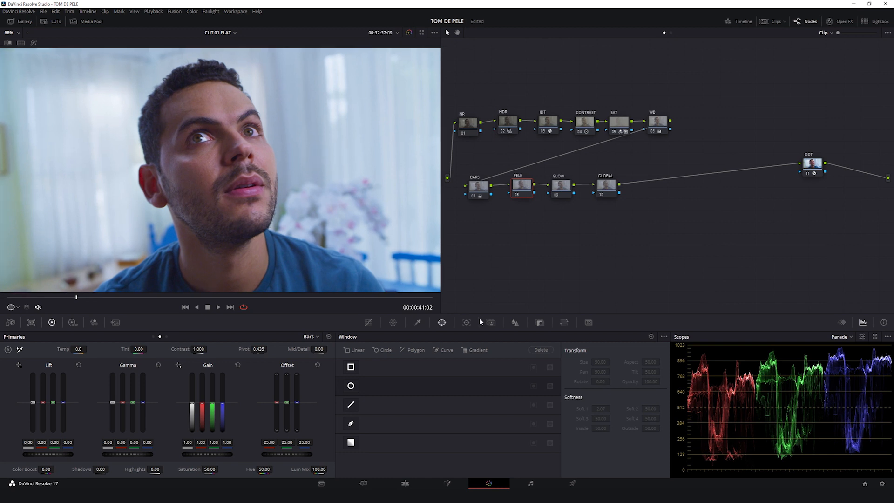
{"action": "left_click", "coordinate": [369, 324]}
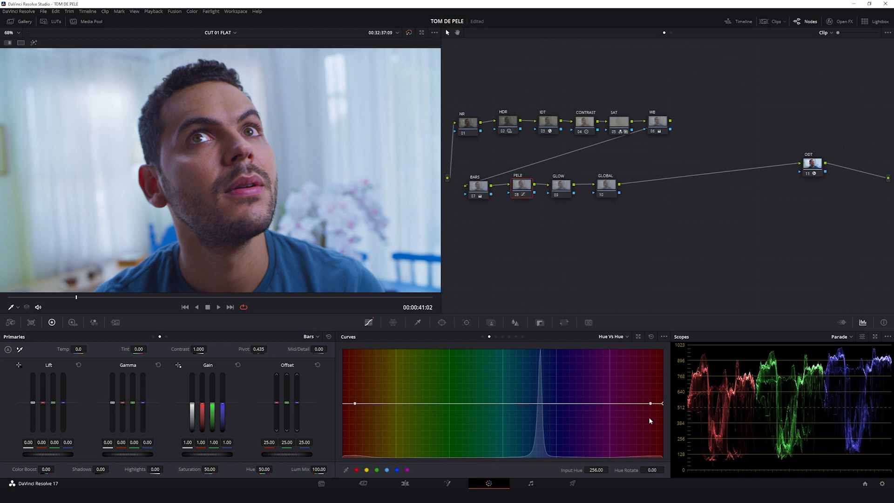
{"action": "left_click", "coordinate": [387, 403], "text": "shift"}
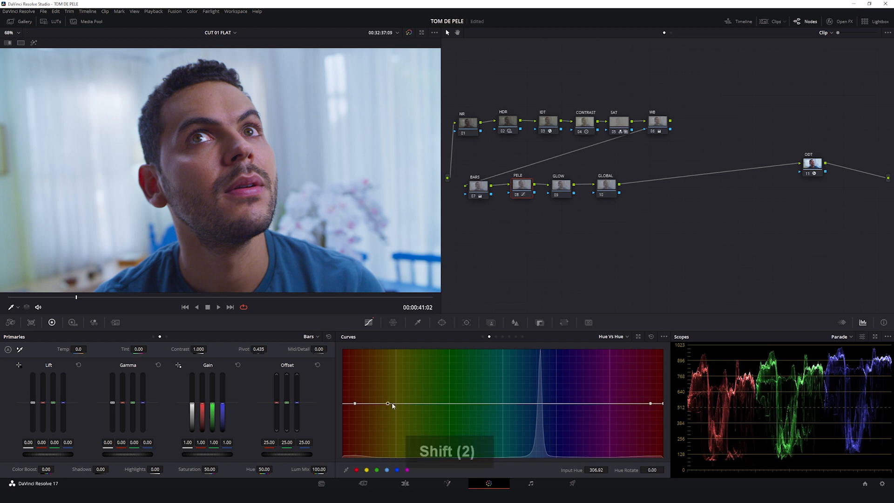
{"action": "left_click", "coordinate": [620, 404], "text": "shift"}
{"action": "right_click", "coordinate": [650, 404]}
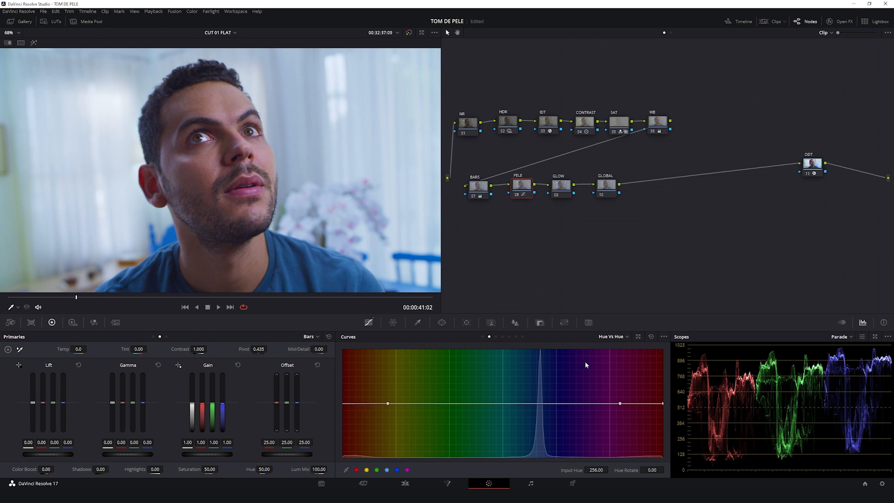
{"action": "key", "text": "ctrl+z"}
Step: Enlarge the curves into a floating window and lower the red point to a Hue Rotate of -7.20
{"action": "left_click", "coordinate": [638, 336]}
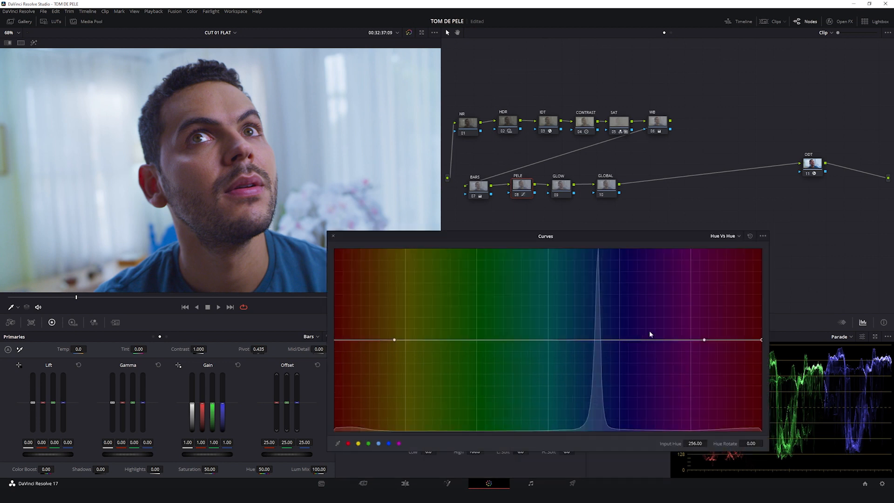
{"action": "left_click_drag", "start_coordinate": [610, 240], "coordinate": [641, 207]}
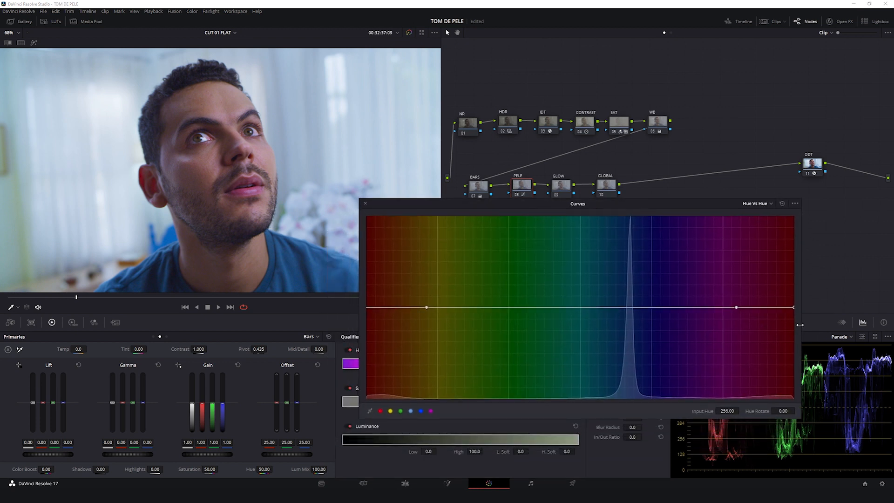
{"action": "mouse_move", "coordinate": [794, 307]}
{"action": "left_mouse_down"}
{"action": "mouse_move", "coordinate": [791, 274]}
{"action": "mouse_move", "coordinate": [793, 371]}
{"action": "mouse_move", "coordinate": [798, 312]}
{"action": "left_mouse_up"}
{"action": "left_click_drag", "start_coordinate": [798, 312], "coordinate": [798, 312]}
Step: Inspect the face up close with the PELE node disabled and enabled to judge the skin hue shift
{"action": "key", "text": "ctrl+d"}
{"action": "key", "text": "ctrl+d"}
{"action": "scroll", "coordinate": [243, 133], "scroll_direction": "up", "scroll_amount": 5}
{"action": "scroll", "coordinate": [242, 134], "scroll_direction": "up", "scroll_amount": 1}
{"action": "left_click_drag", "start_coordinate": [275, 130], "coordinate": [272, 186]}
{"action": "key", "text": "ctrl+d"}
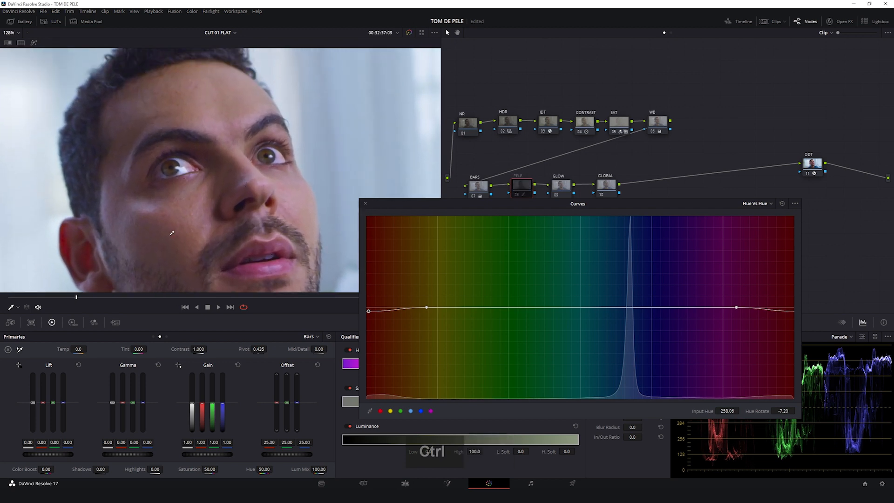
{"action": "key", "text": "ctrl+d"}
{"action": "scroll", "coordinate": [201, 229], "scroll_direction": "down", "scroll_amount": 3}
{"action": "left_click_drag", "start_coordinate": [205, 227], "coordinate": [213, 179]}
{"action": "scroll", "coordinate": [218, 184], "scroll_direction": "down", "scroll_amount": 1}
{"action": "scroll", "coordinate": [216, 185], "scroll_direction": "up", "scroll_amount": 1}
{"action": "scroll", "coordinate": [228, 193], "scroll_direction": "down", "scroll_amount": 1}
{"action": "scroll", "coordinate": [230, 192], "scroll_direction": "down", "scroll_amount": 1}
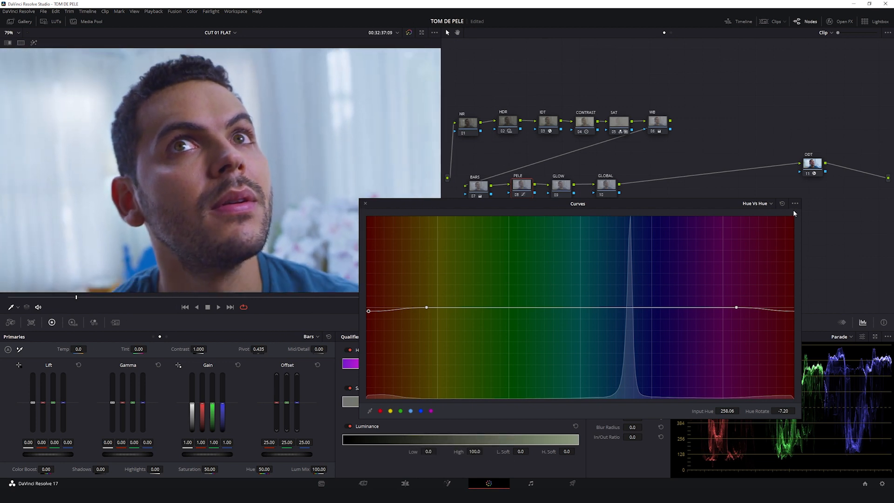
Step: Bracket the reds on the PELE node's Hue Vs Sat curve near yellow and magenta, and raise the red point's Saturation to 1.15
{"action": "left_click", "coordinate": [762, 206]}
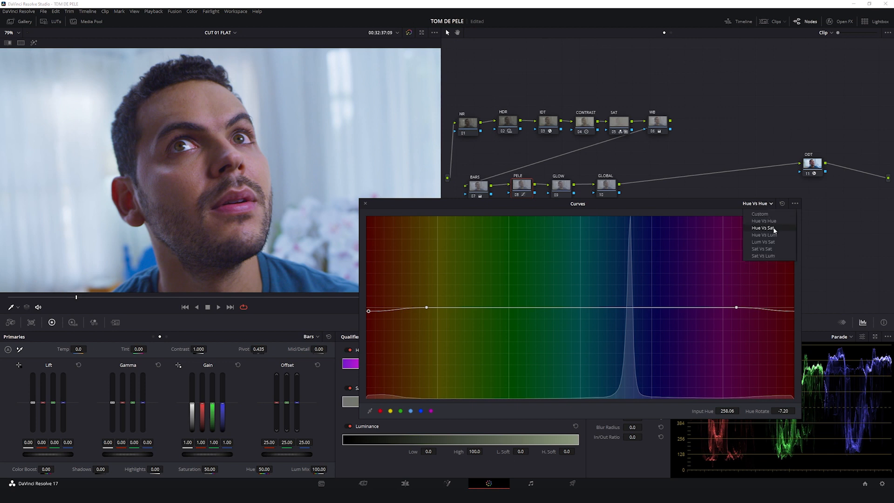
{"action": "left_click", "coordinate": [770, 230]}
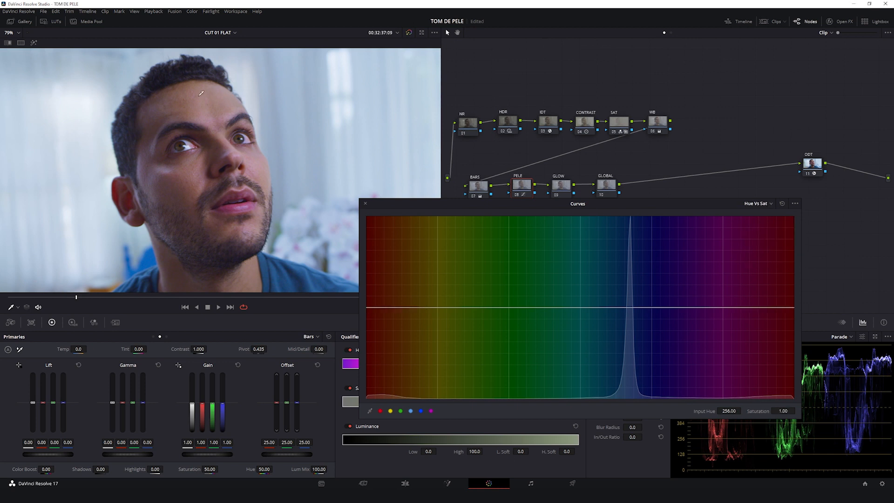
{"action": "left_click", "coordinate": [428, 308], "text": "shift"}
{"action": "right_click", "coordinate": [384, 307]}
{"action": "left_click", "coordinate": [742, 312], "text": "shift"}
{"action": "right_click", "coordinate": [776, 308]}
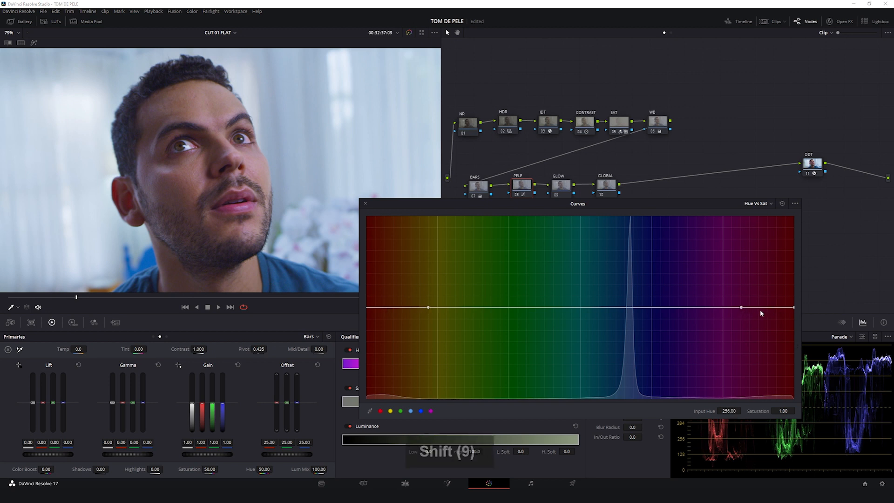
{"action": "left_click_drag", "start_coordinate": [793, 307], "coordinate": [794, 295]}
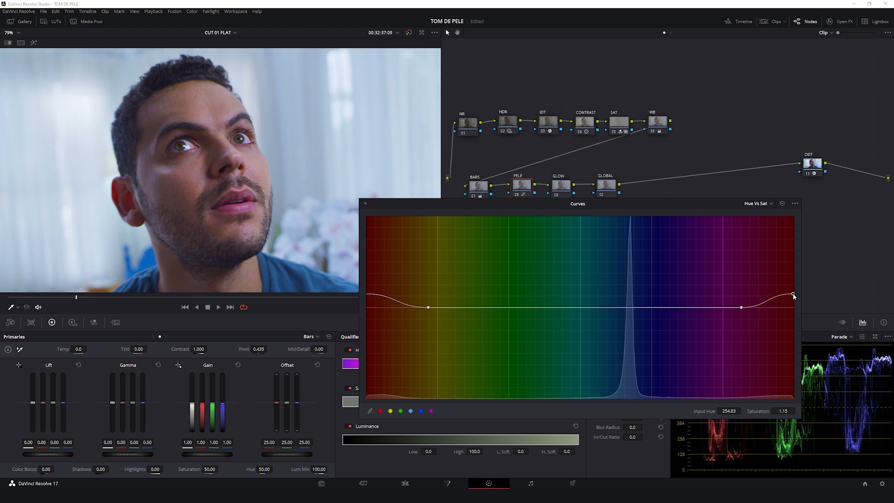
Step: Compare the skin saturation close up and in the full frame with the PELE node disabled and enabled
{"action": "key", "text": "ctrl+d"}
{"action": "key", "text": "ctrl+d"}
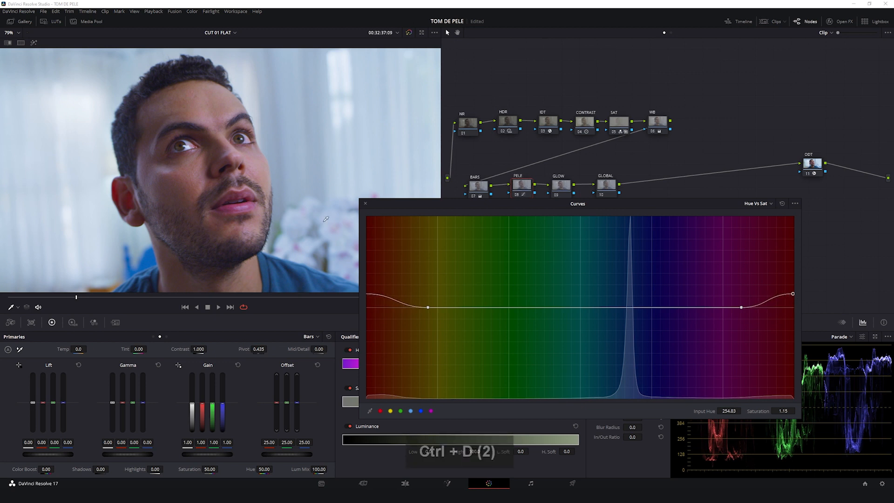
{"action": "scroll", "coordinate": [259, 181], "scroll_direction": "up", "scroll_amount": 1}
{"action": "key", "text": "ctrl+d"}
{"action": "key", "text": "ctrl+d"}
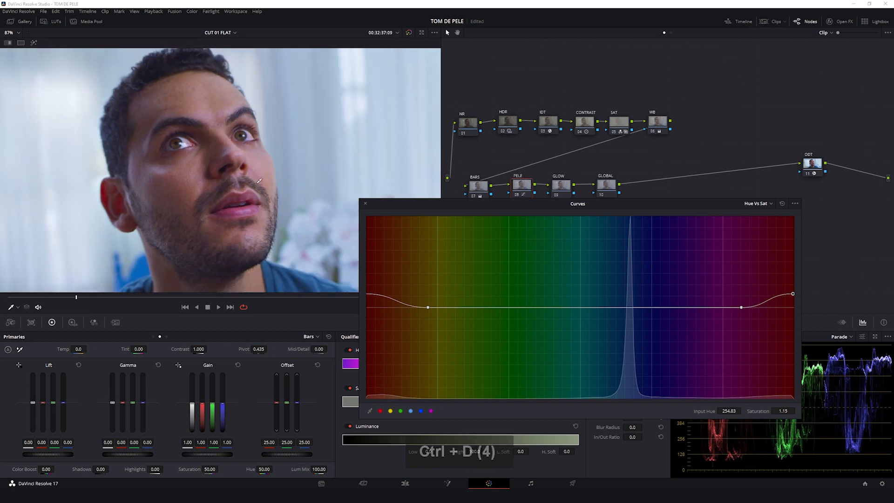
{"action": "scroll", "coordinate": [260, 181], "scroll_direction": "down", "scroll_amount": 4}
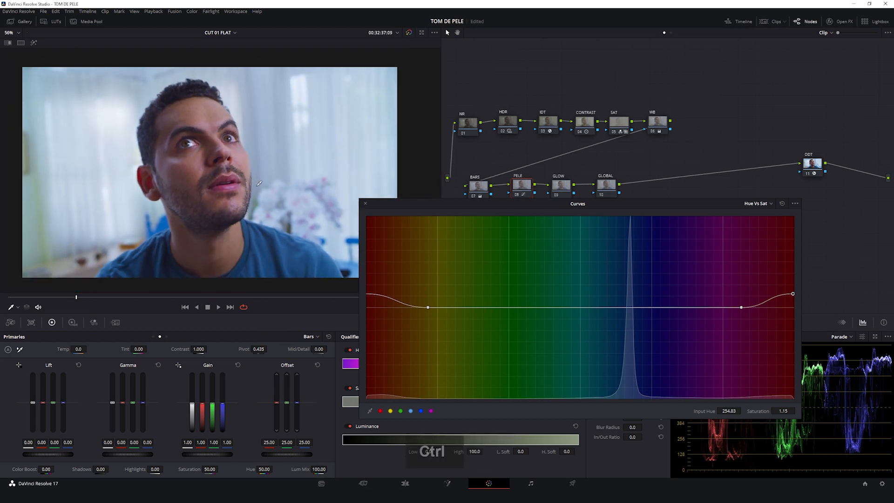
{"action": "key", "text": "ctrl+d"}
{"action": "key", "text": "ctrl+d"}
{"action": "scroll", "coordinate": [274, 186], "scroll_direction": "up", "scroll_amount": 3}
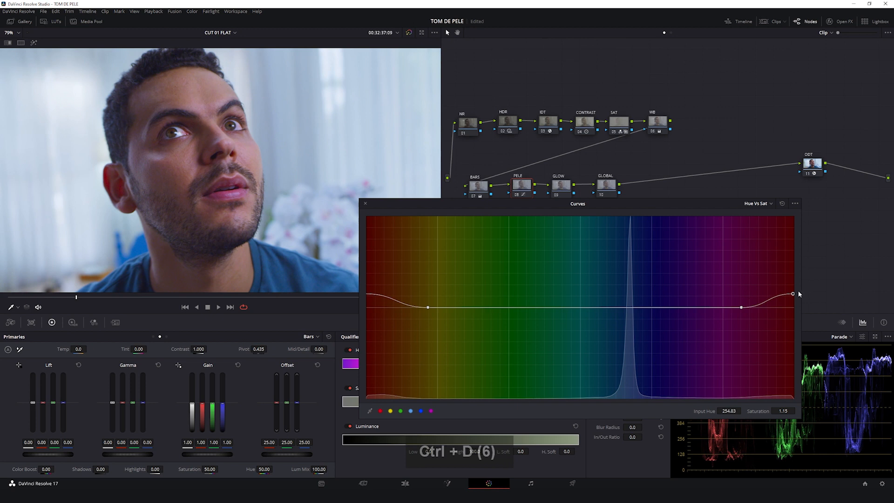
Step: Widen the reds bracket on the PELE node's Hue Vs Sat curve by replacing both anchor points farther from red, and compare with the node disabled
{"action": "mouse_move", "coordinate": [799, 292]}
{"action": "left_mouse_down"}
{"action": "mouse_move", "coordinate": [797, 273]}
{"action": "mouse_move", "coordinate": [793, 296]}
{"action": "left_mouse_up"}
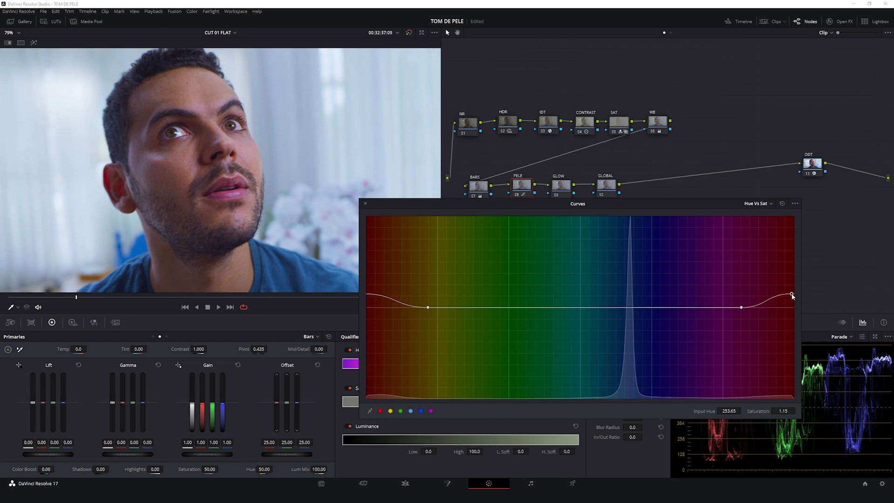
{"action": "left_click", "coordinate": [450, 308], "text": "shift"}
{"action": "right_click", "coordinate": [429, 308]}
{"action": "left_click", "coordinate": [714, 307], "text": "shift"}
{"action": "right_click", "coordinate": [739, 308]}
{"action": "key", "text": "ctrl+d"}
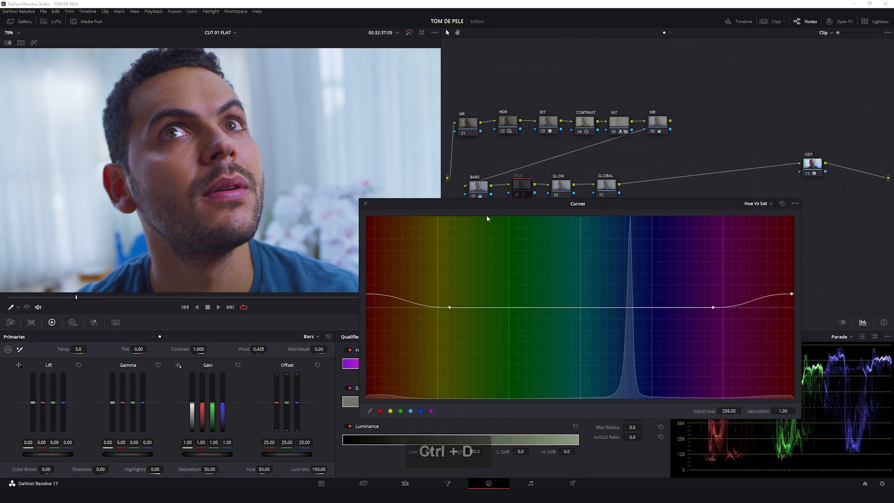
{"action": "key", "text": "ctrl+d"}
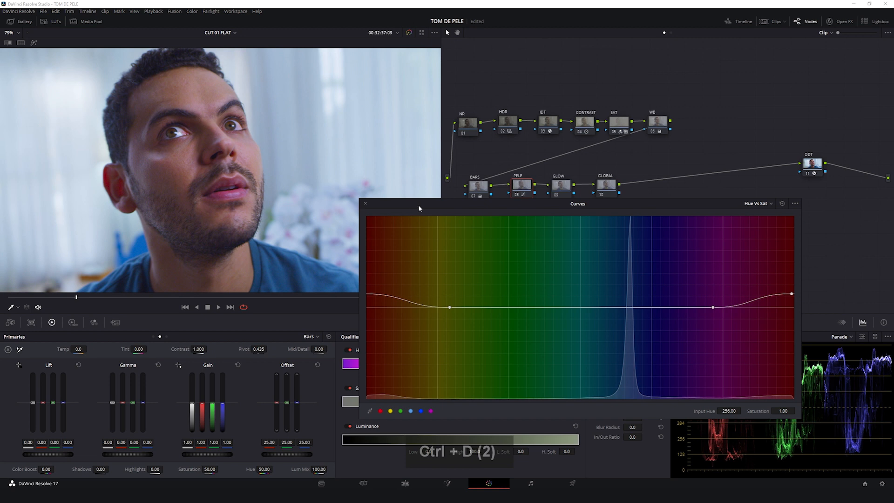
Step: On the PELE node's Lum Vs Sat curve, raise the 0.35 luminance point to a Saturation of 1.09, anchoring the curve just above it
{"action": "left_click", "coordinate": [759, 204]}
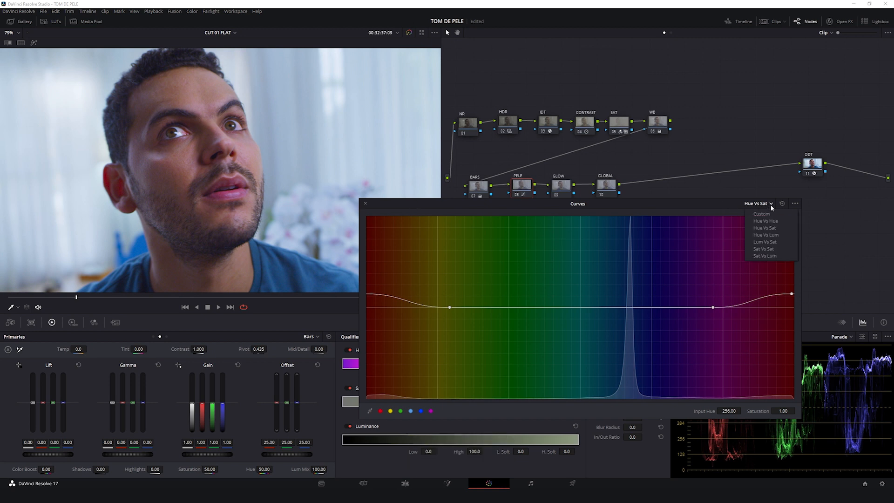
{"action": "left_click", "coordinate": [767, 242]}
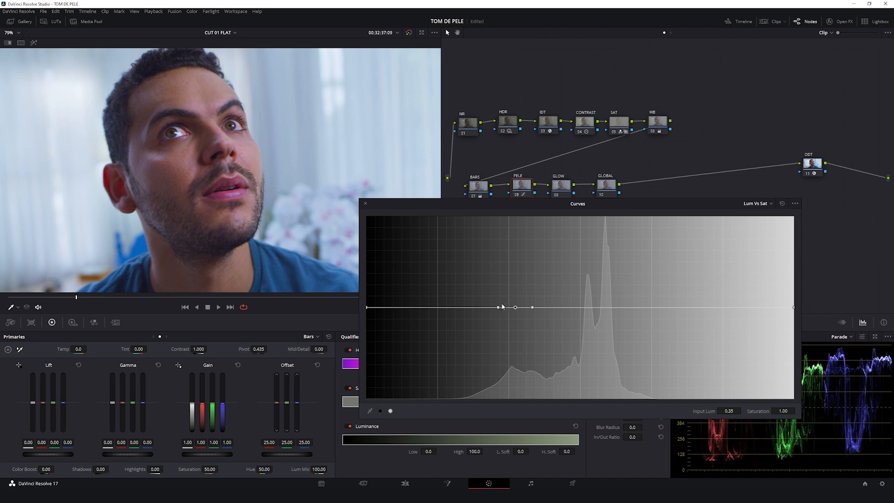
{"action": "right_click", "coordinate": [498, 307]}
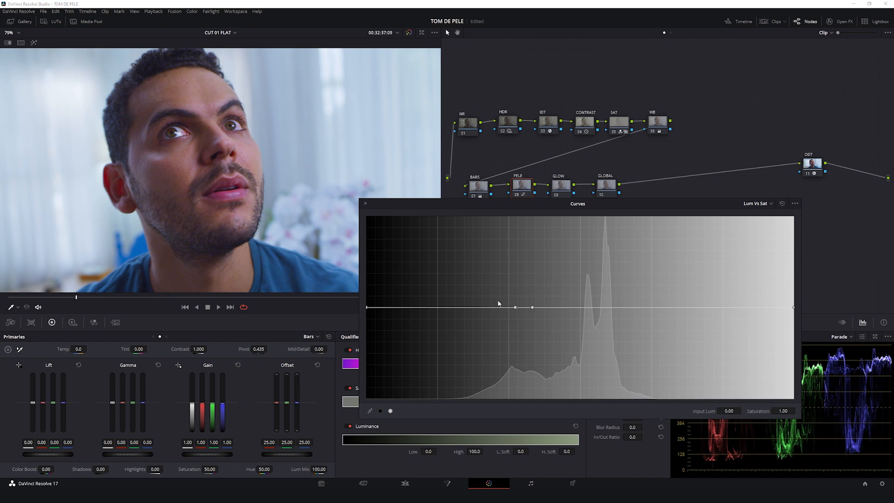
{"action": "left_click", "coordinate": [550, 307], "text": "shift"}
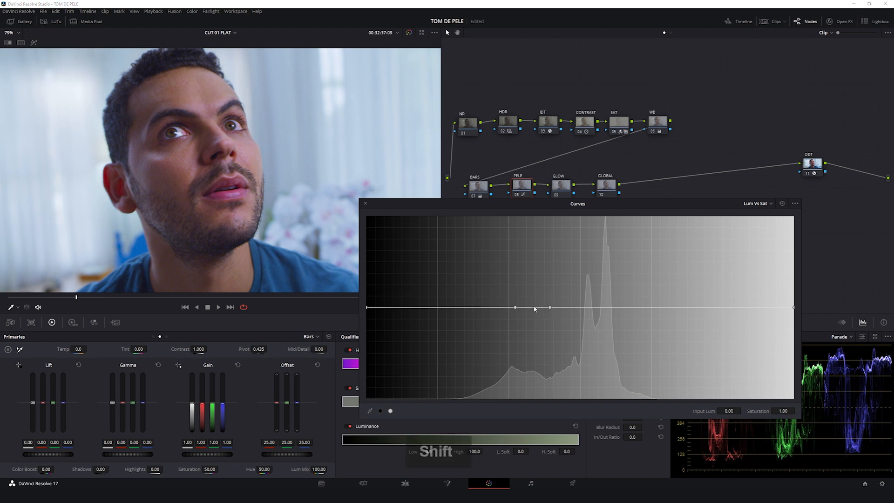
{"action": "left_click_drag", "start_coordinate": [515, 308], "coordinate": [515, 299]}
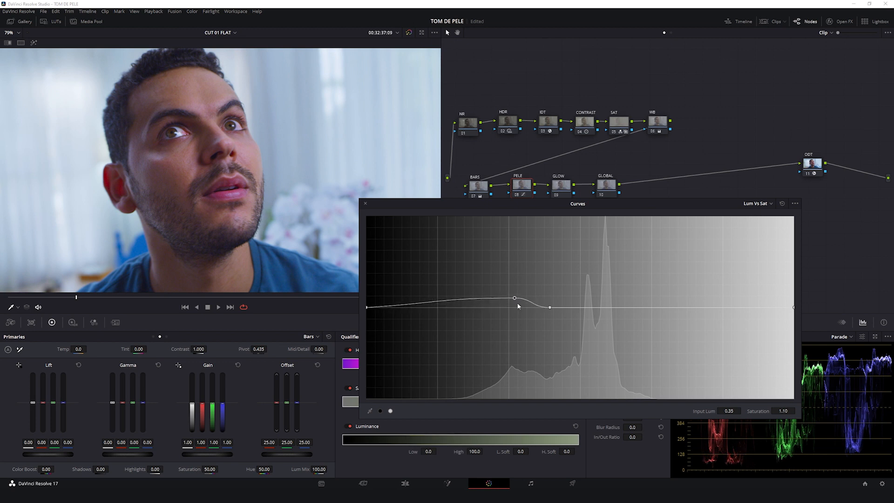
{"action": "right_click", "coordinate": [514, 298]}
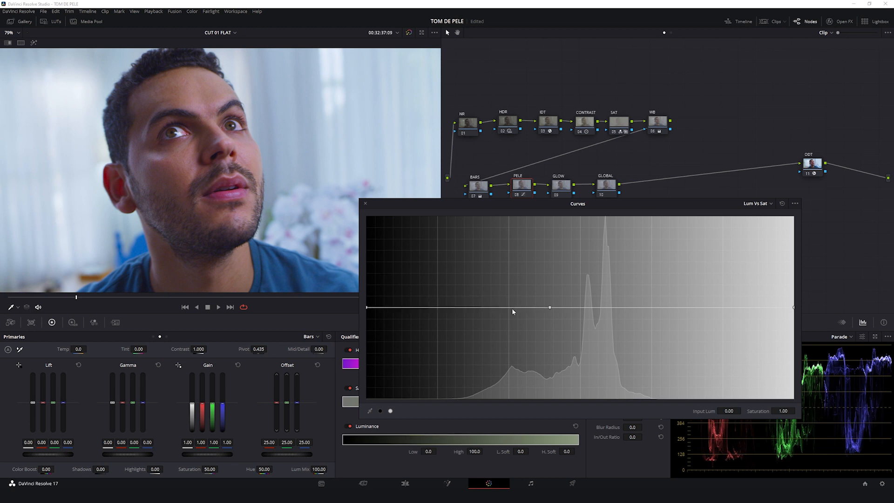
{"action": "left_click_drag", "start_coordinate": [519, 310], "coordinate": [518, 304]}
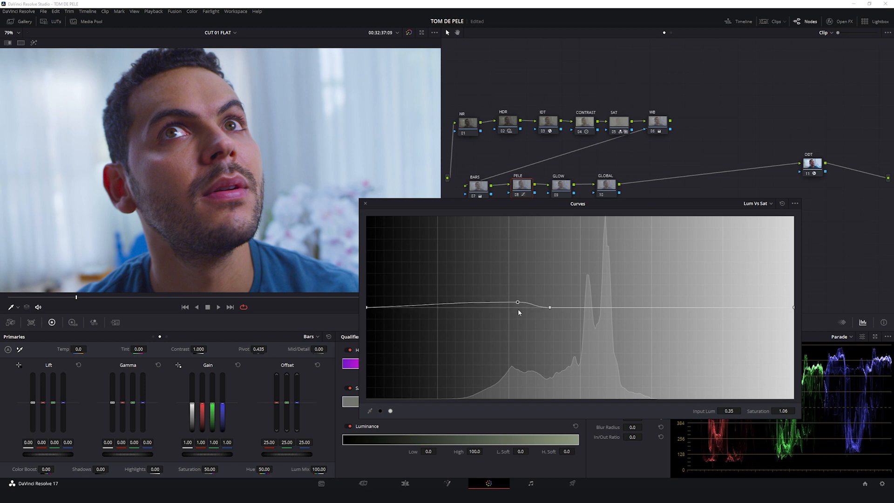
{"action": "left_click_drag", "start_coordinate": [518, 304], "coordinate": [519, 302]}
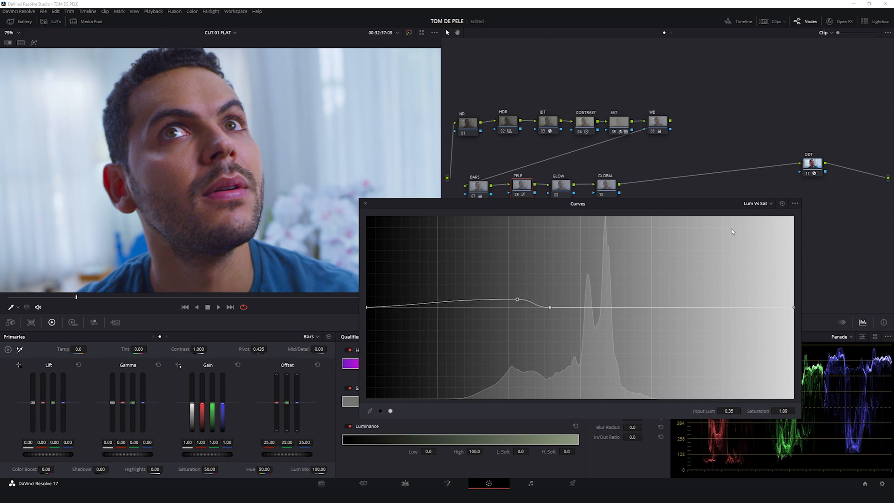
Step: Add a point between red and yellow on the PELE node's Hue Vs Hue curve at a Hue Rotate of -3.09, and close the floating curves window
{"action": "left_click", "coordinate": [764, 204]}
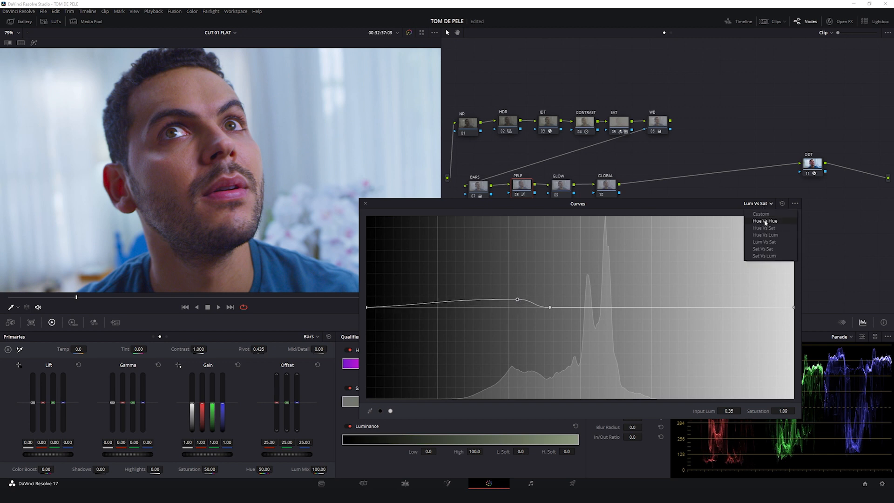
{"action": "left_click", "coordinate": [766, 221]}
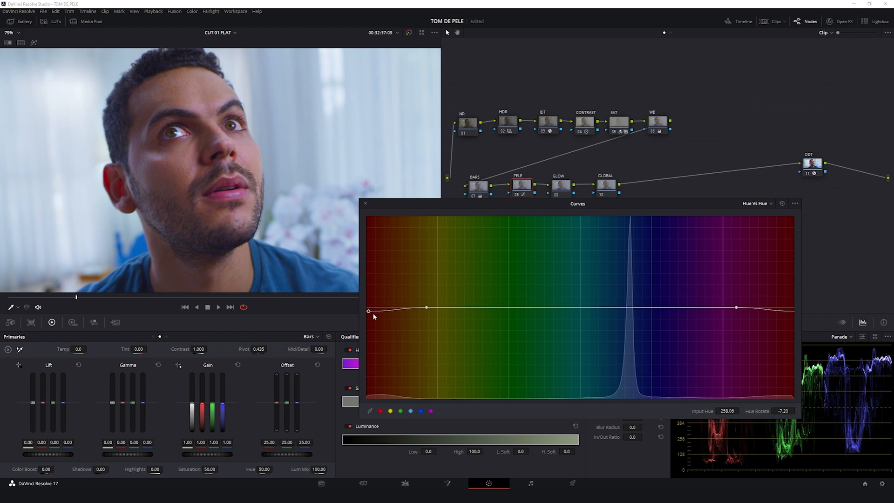
{"action": "left_click_drag", "start_coordinate": [369, 312], "coordinate": [368, 316]}
{"action": "left_click", "coordinate": [394, 312]}
{"action": "left_click_drag", "start_coordinate": [394, 311], "coordinate": [392, 310]}
{"action": "mouse_move", "coordinate": [390, 311]}
{"action": "left_mouse_down"}
{"action": "mouse_move", "coordinate": [399, 323]}
{"action": "mouse_move", "coordinate": [394, 312]}
{"action": "left_mouse_up"}
{"action": "left_click_drag", "start_coordinate": [392, 309], "coordinate": [392, 308]}
{"action": "left_click", "coordinate": [366, 203]}
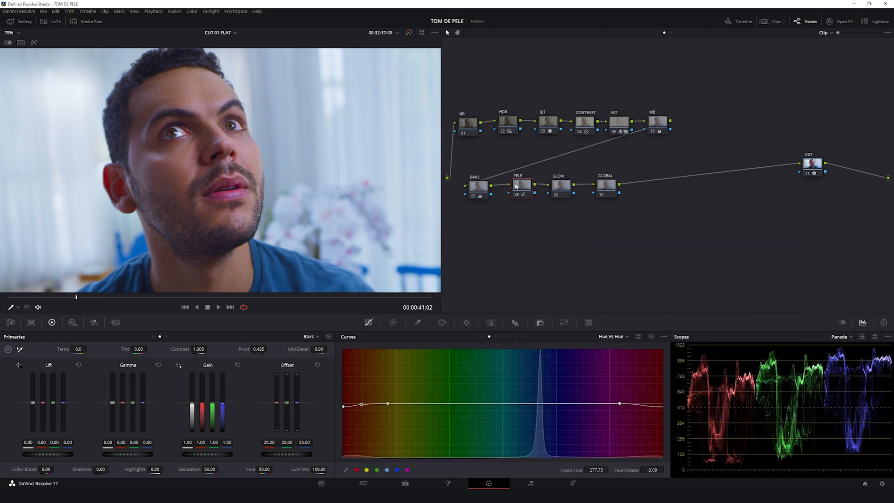
Step: Compare the skin at several magnifications with the PELE node disabled and enabled, and review the BARS and PELE node adjustments
{"action": "scroll", "coordinate": [230, 198], "scroll_direction": "down", "scroll_amount": 5}
{"action": "left_click_drag", "start_coordinate": [230, 199], "coordinate": [250, 194]}
{"action": "scroll", "coordinate": [250, 194], "scroll_direction": "up", "scroll_amount": 3}
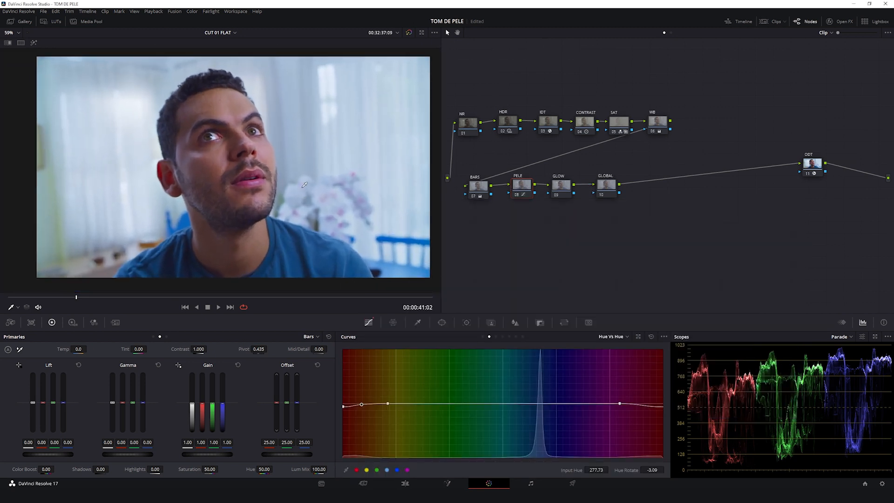
{"action": "key", "text": "ctrl+d"}
{"action": "key", "text": "ctrl+d"}
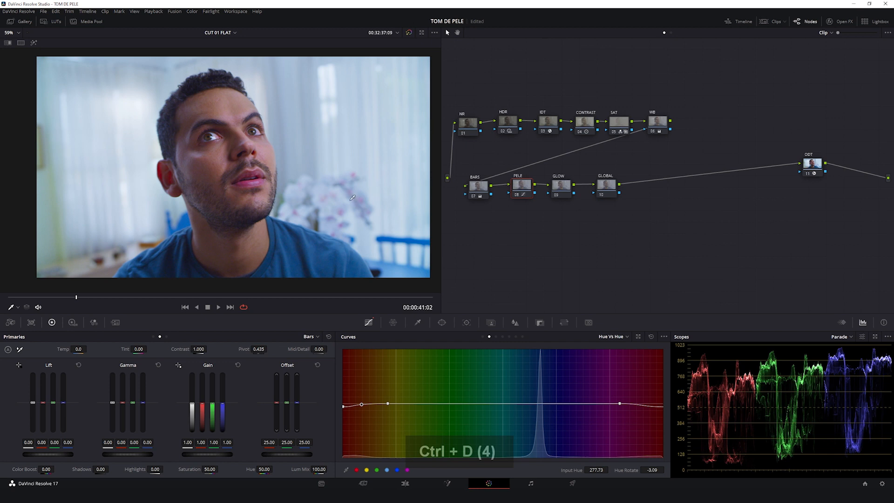
{"action": "scroll", "coordinate": [275, 183], "scroll_direction": "up", "scroll_amount": 2}
{"action": "scroll", "coordinate": [289, 177], "scroll_direction": "down", "scroll_amount": 3}
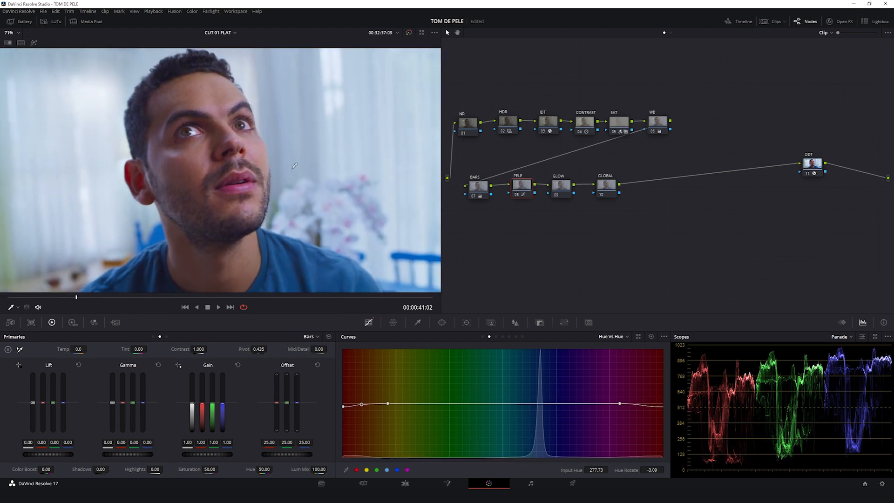
{"action": "scroll", "coordinate": [307, 172], "scroll_direction": "up", "scroll_amount": 1}
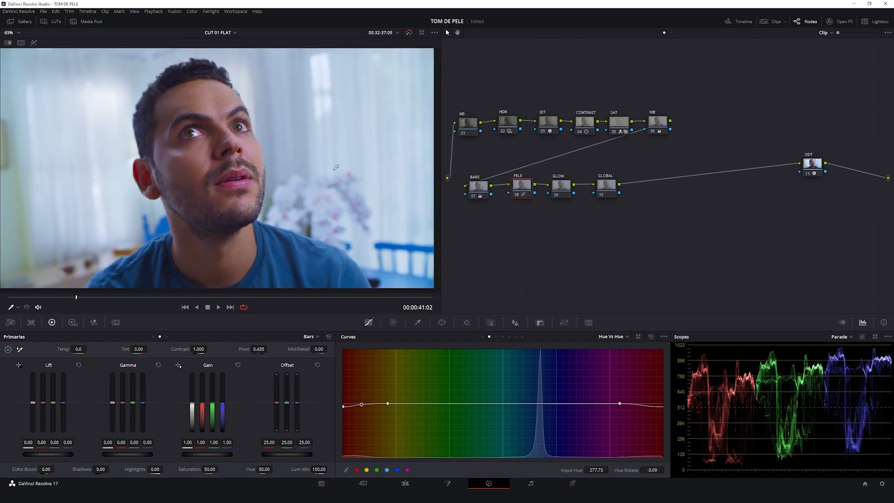
{"action": "left_click", "coordinate": [481, 195]}
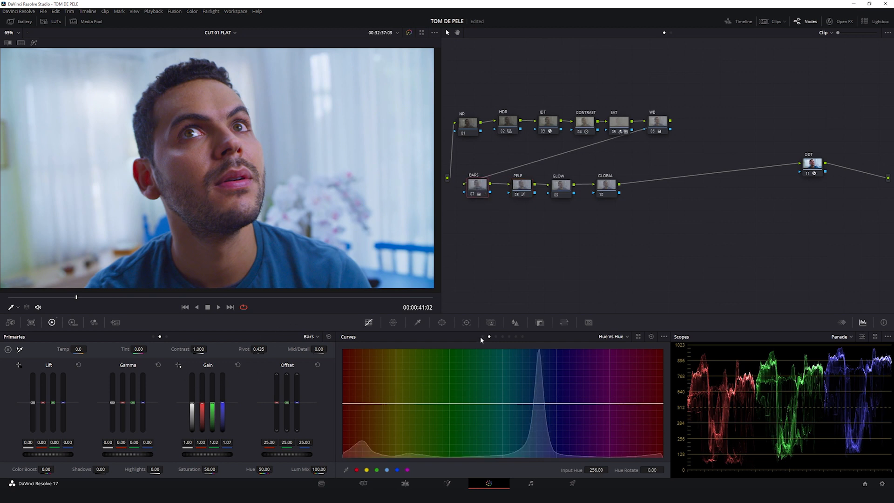
{"action": "left_click_drag", "start_coordinate": [480, 187], "coordinate": [480, 188]}
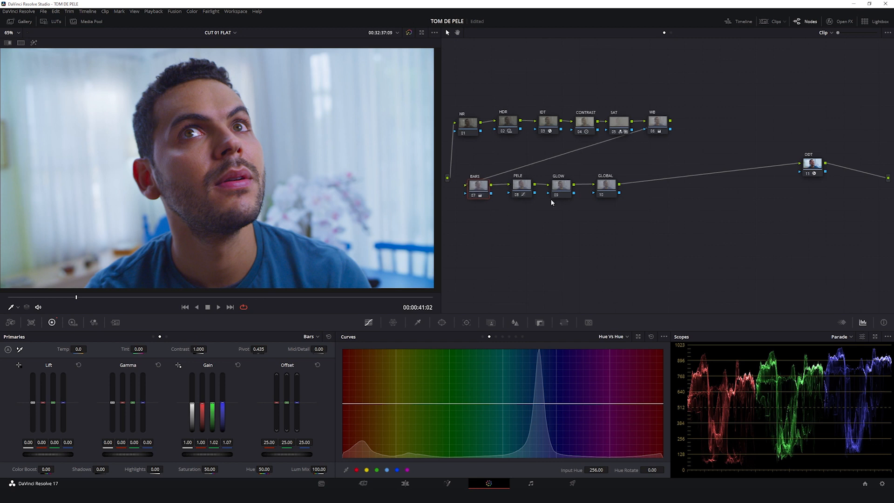
{"action": "left_click", "coordinate": [526, 186]}
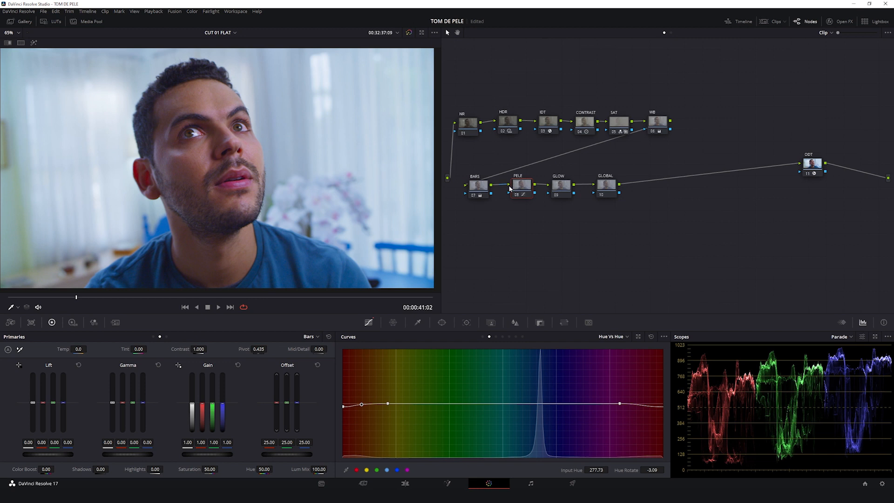
{"action": "left_click_drag", "start_coordinate": [528, 188], "coordinate": [526, 188]}
{"action": "scroll", "coordinate": [302, 174], "scroll_direction": "down", "scroll_amount": 1}
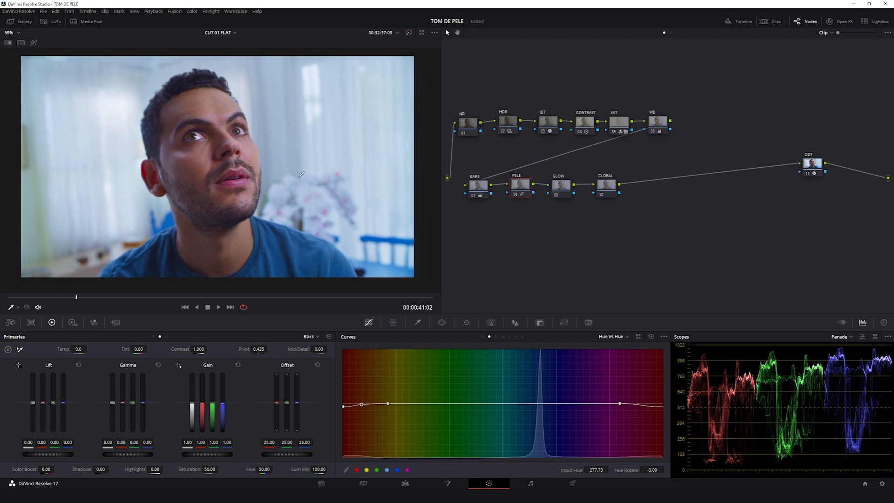
Step: Search the effects library for GLOW and apply the Resolve FX Glow effect to the GLOW node
{"action": "left_click", "coordinate": [559, 190]}
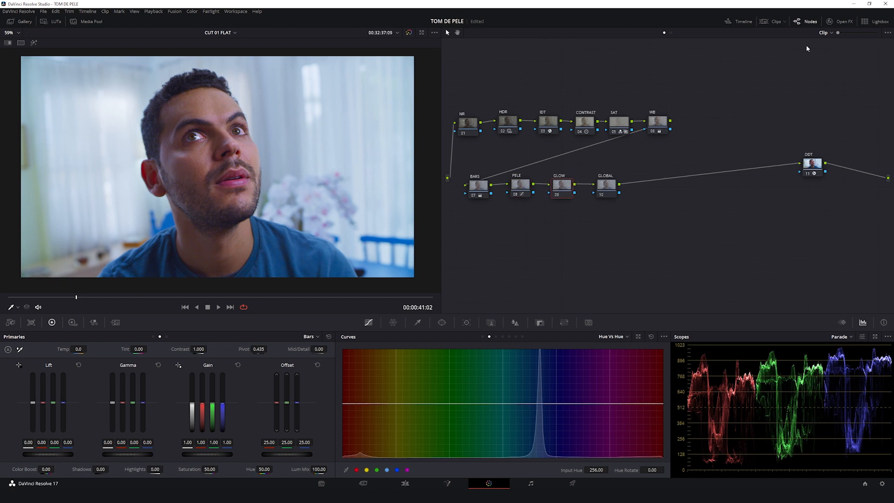
{"action": "left_click", "coordinate": [843, 21]}
{"action": "left_click", "coordinate": [773, 46]}
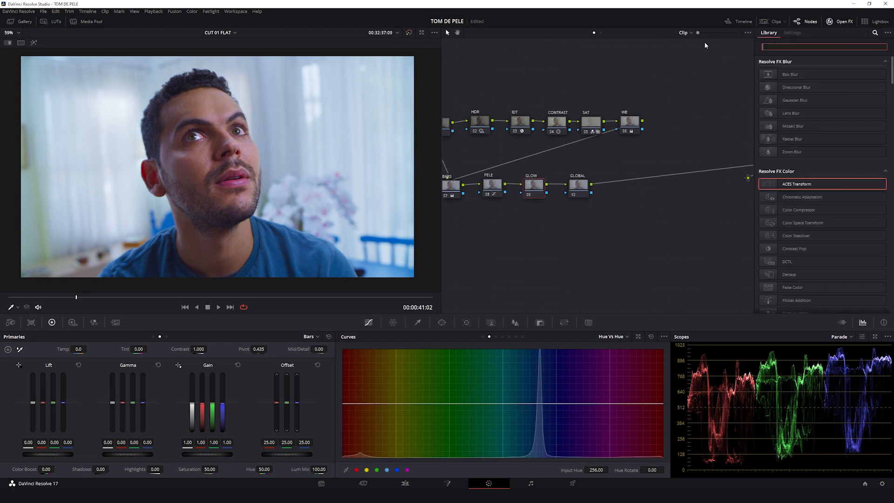
{"action": "type", "text": "GLOW"}
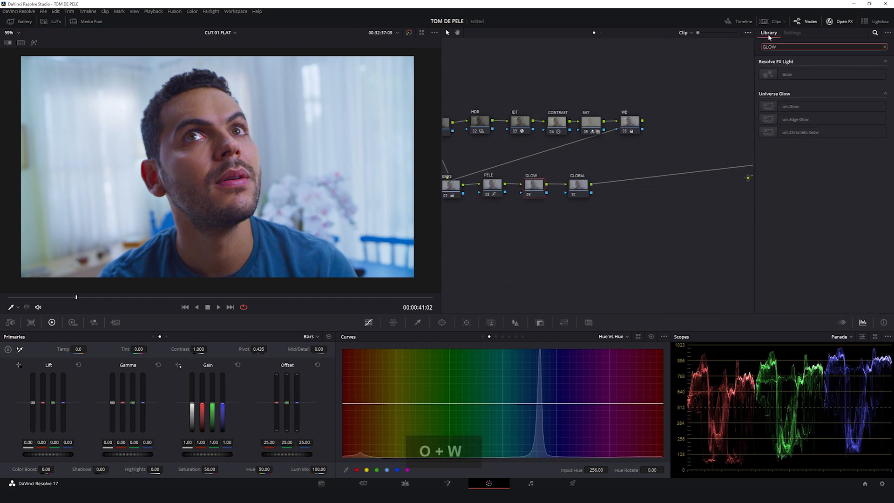
{"action": "left_click_drag", "start_coordinate": [772, 70], "coordinate": [544, 185]}
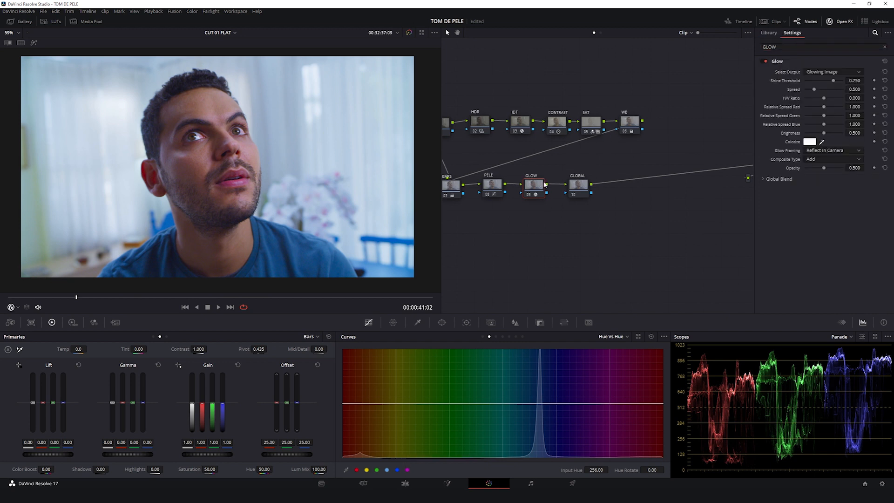
Step: Set the Glow's Shine Threshold to 0.000, Spread to 0.092, Composite Type to Softlight and Global Blend to 0.275
{"action": "left_click_drag", "start_coordinate": [833, 80], "coordinate": [807, 88]}
{"action": "left_click", "coordinate": [829, 159]}
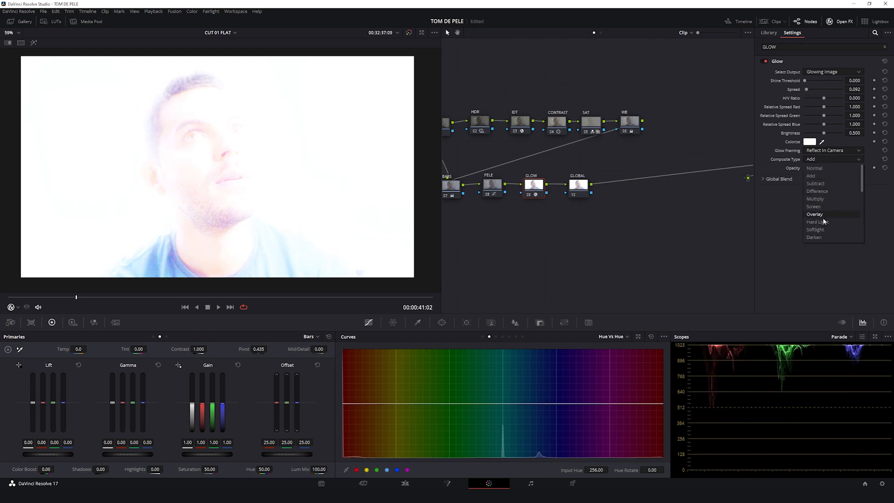
{"action": "left_click", "coordinate": [822, 230]}
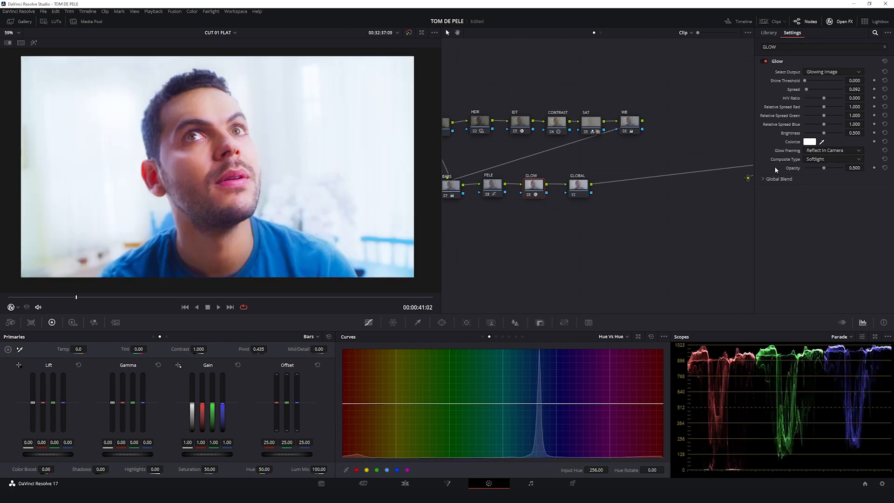
{"action": "left_click", "coordinate": [781, 179]}
{"action": "left_click_drag", "start_coordinate": [843, 188], "coordinate": [816, 189]}
Step: Compare the image with the GLOW node disabled and enabled, hide the effects library, and inspect the glow in the viewer
{"action": "key", "text": "ctrl+d"}
{"action": "key", "text": "ctrl+d"}
{"action": "key", "text": "ctrl+d"}
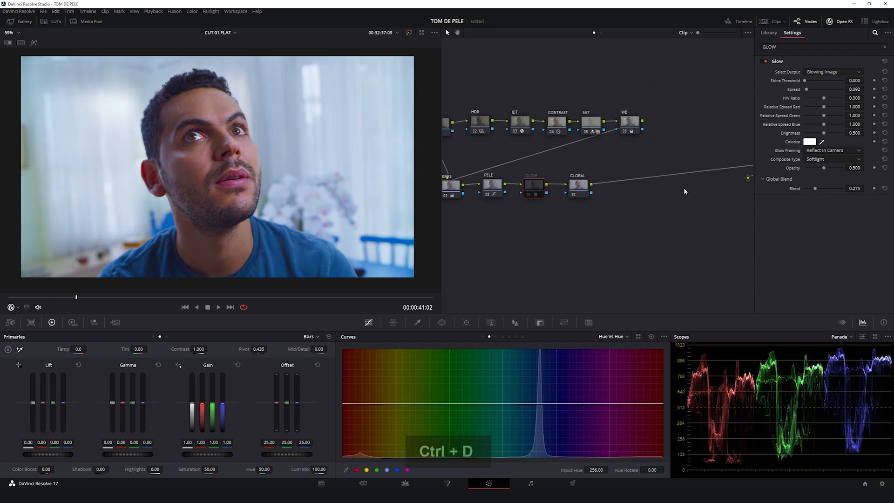
{"action": "key", "text": "ctrl+d"}
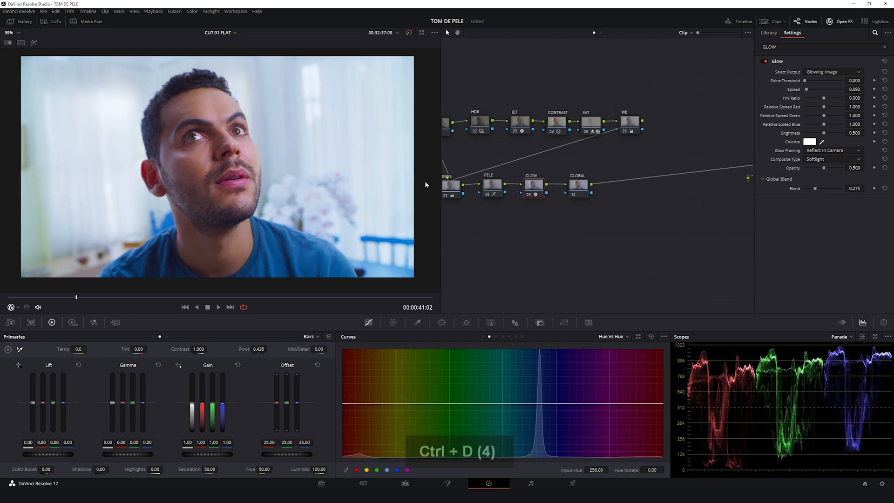
{"action": "key", "text": "ctrl+d"}
{"action": "key", "text": "ctrl+d"}
{"action": "left_click", "coordinate": [846, 21]}
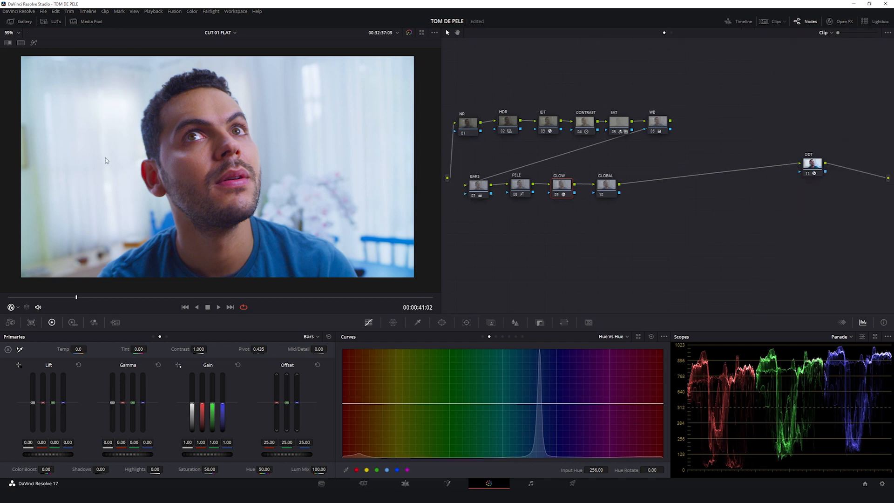
{"action": "scroll", "coordinate": [103, 158], "scroll_direction": "up", "scroll_amount": 2}
{"action": "scroll", "coordinate": [197, 158], "scroll_direction": "down", "scroll_amount": 1}
Step: In an enlarged Custom curve on the GLOBAL node, lower the white point and lift an upper-range point to roll off the highlights
{"action": "left_click", "coordinate": [607, 184]}
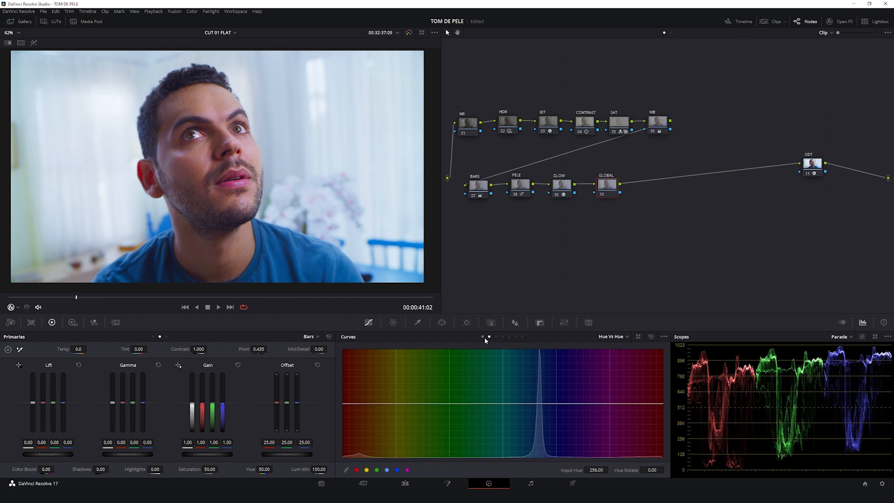
{"action": "left_click", "coordinate": [483, 337]}
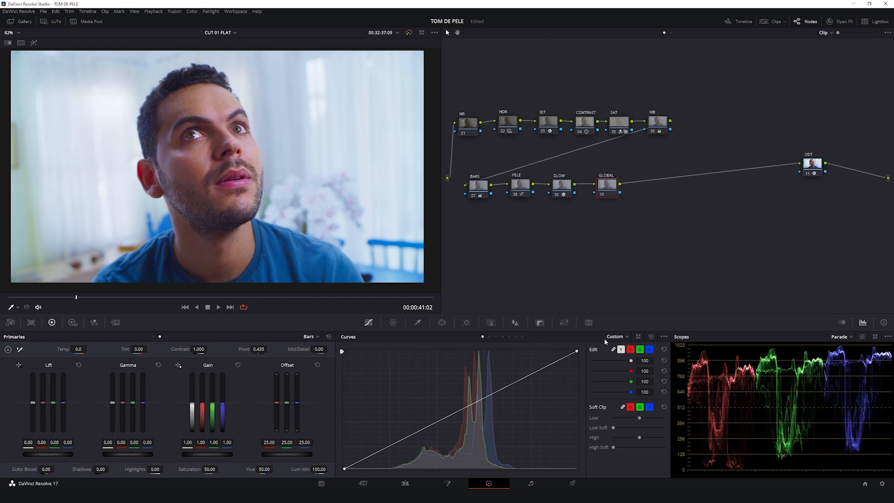
{"action": "left_click", "coordinate": [641, 336]}
{"action": "left_click_drag", "start_coordinate": [626, 203], "coordinate": [577, 216]}
{"action": "left_click_drag", "start_coordinate": [659, 234], "coordinate": [659, 242]}
{"action": "left_click_drag", "start_coordinate": [638, 213], "coordinate": [734, 135]}
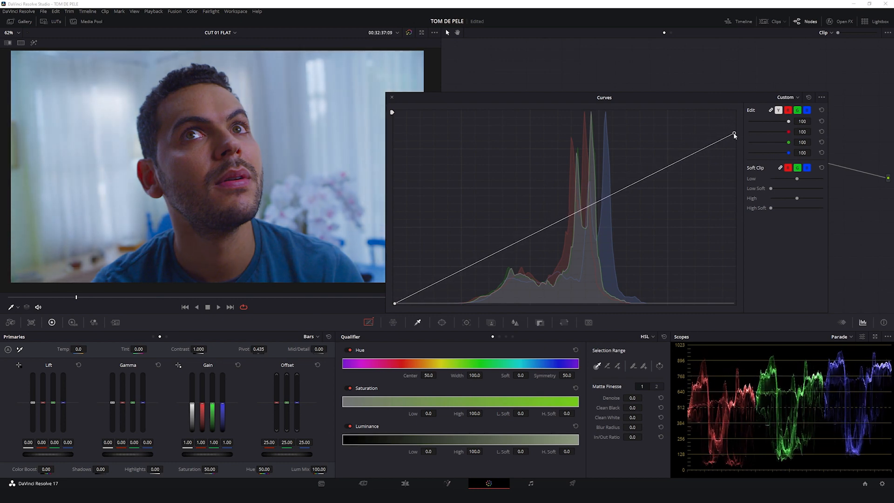
{"action": "mouse_move", "coordinate": [651, 177]}
{"action": "left_mouse_down"}
{"action": "mouse_move", "coordinate": [647, 158]}
{"action": "mouse_move", "coordinate": [643, 167]}
{"action": "left_mouse_up"}
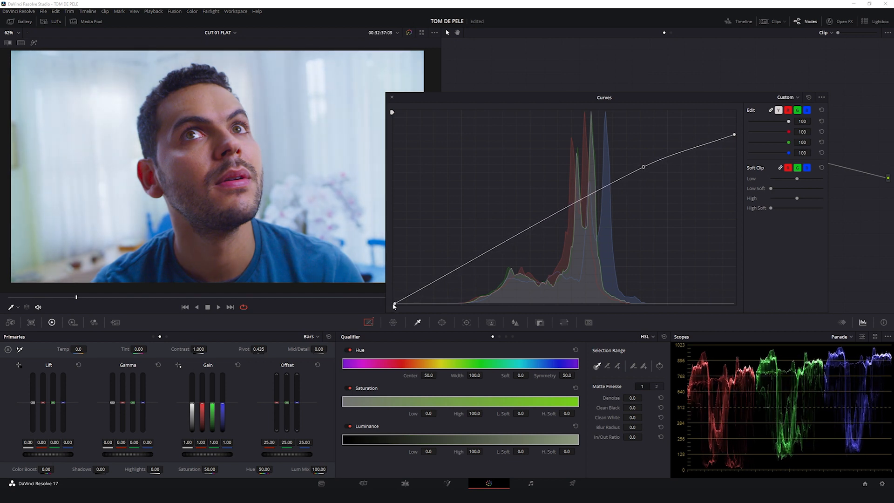
Step: On the GLOBAL curve, lift the blacks with a low shadow point and slightly lower the white and upper-range points, comparing the node off and on
{"action": "left_click_drag", "start_coordinate": [394, 304], "coordinate": [429, 282]}
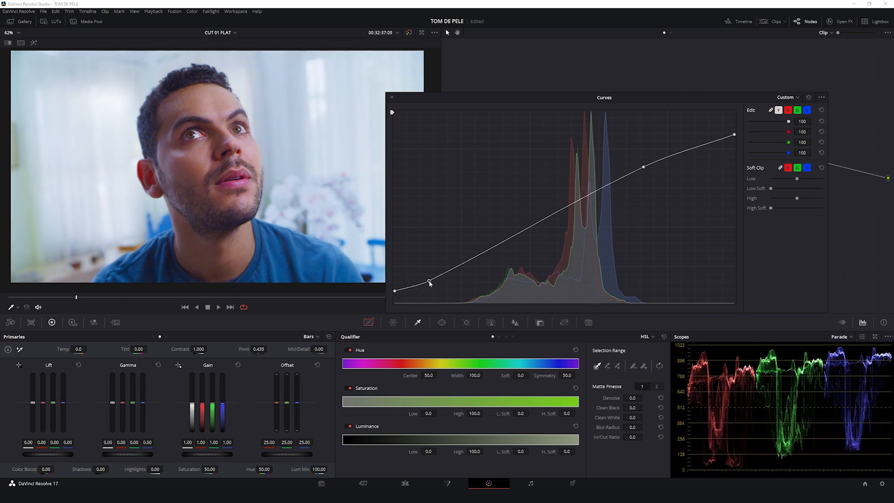
{"action": "key", "text": "ctrl+d"}
{"action": "key", "text": "ctrl"}
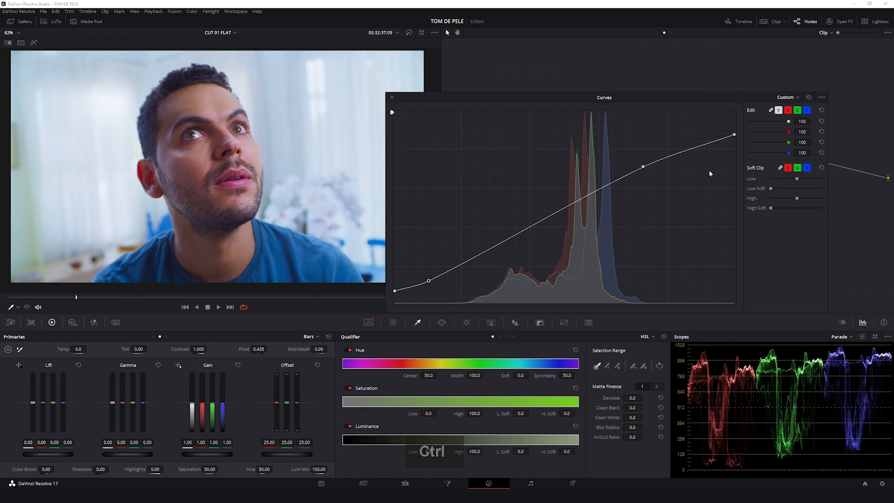
{"action": "left_click_drag", "start_coordinate": [734, 134], "coordinate": [734, 141]}
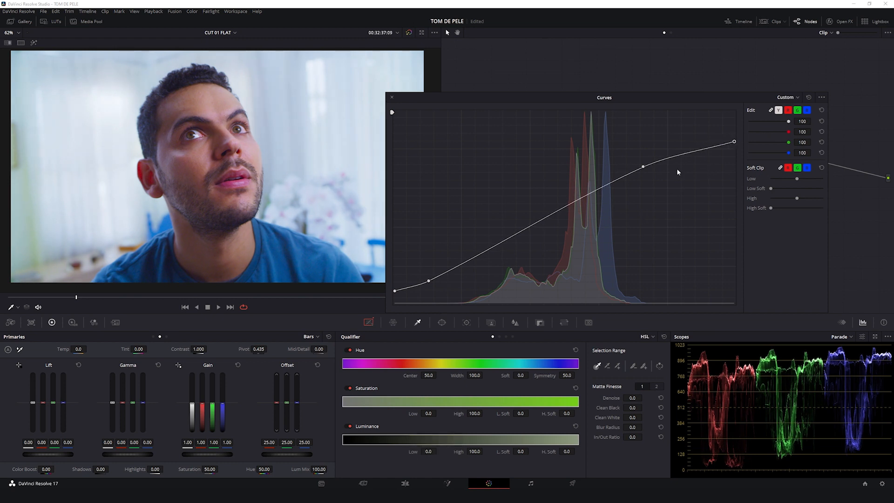
{"action": "left_click_drag", "start_coordinate": [642, 168], "coordinate": [638, 174]}
{"action": "key", "text": "ctrl+d"}
{"action": "key", "text": "ctrl+d"}
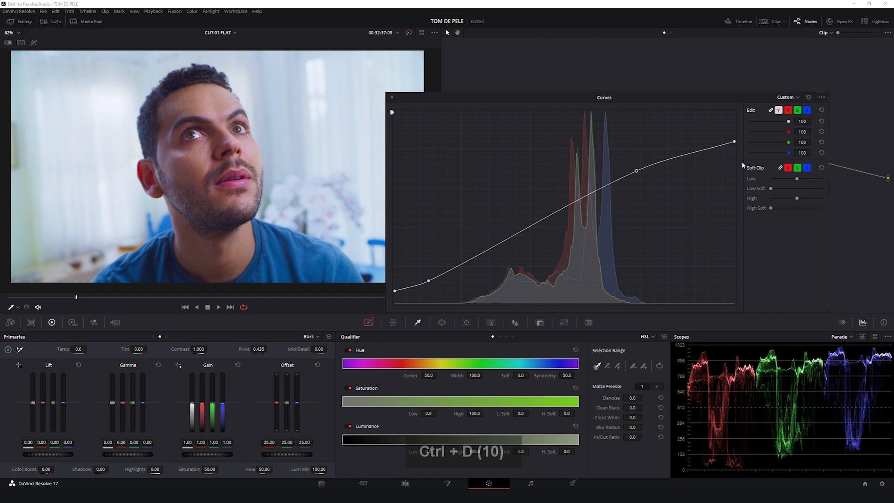
Step: Lower the GLOBAL curve's white point and upper-range point further, compare the node off and on, and close the enlarged curve
{"action": "left_click_drag", "start_coordinate": [638, 172], "coordinate": [630, 177]}
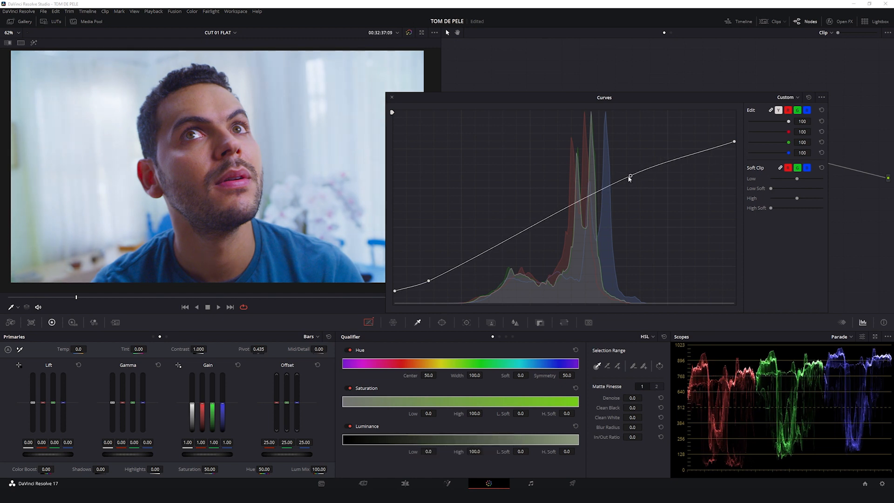
{"action": "left_click_drag", "start_coordinate": [734, 141], "coordinate": [733, 160]}
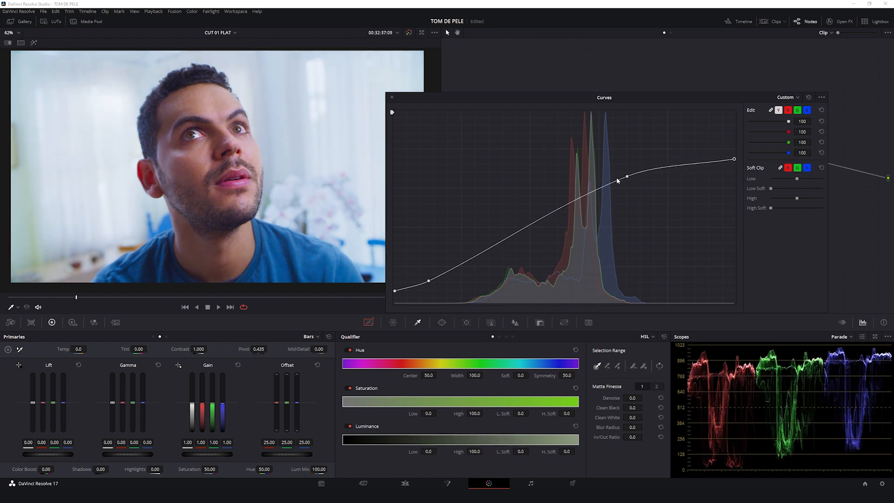
{"action": "left_click_drag", "start_coordinate": [628, 177], "coordinate": [627, 181]}
{"action": "key", "text": "ctrl+d"}
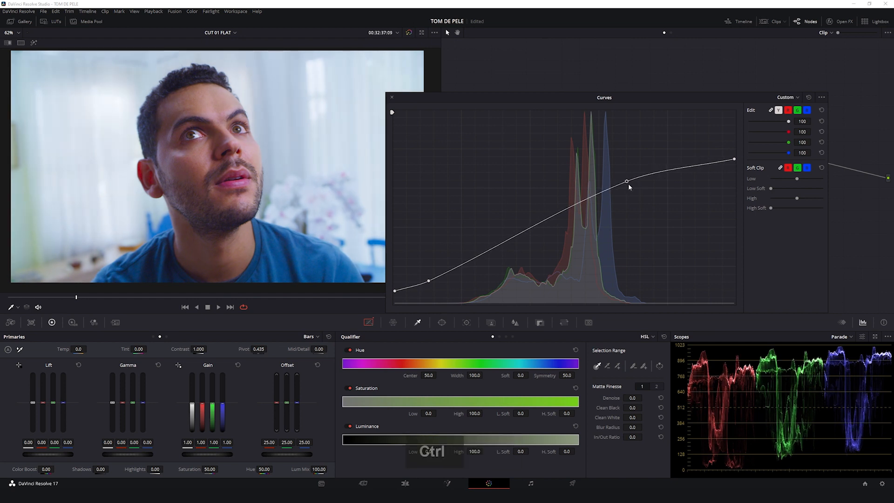
{"action": "key", "text": "ctrl+d"}
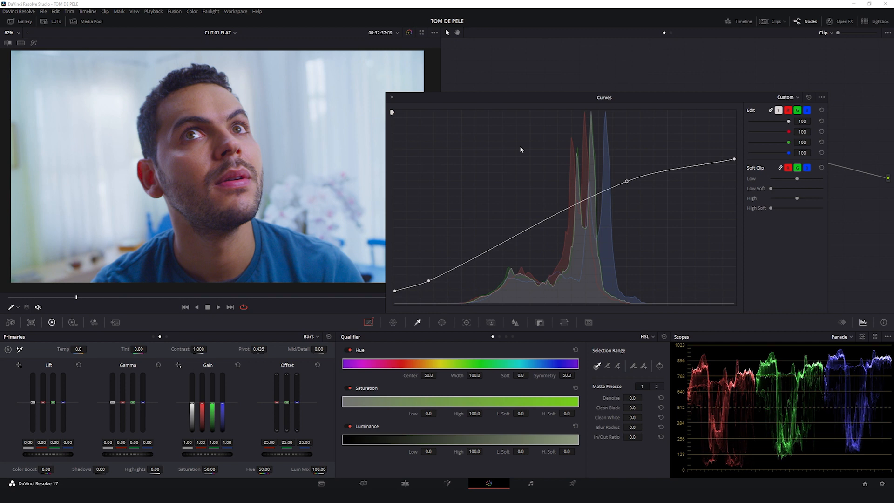
{"action": "left_click", "coordinate": [392, 97]}
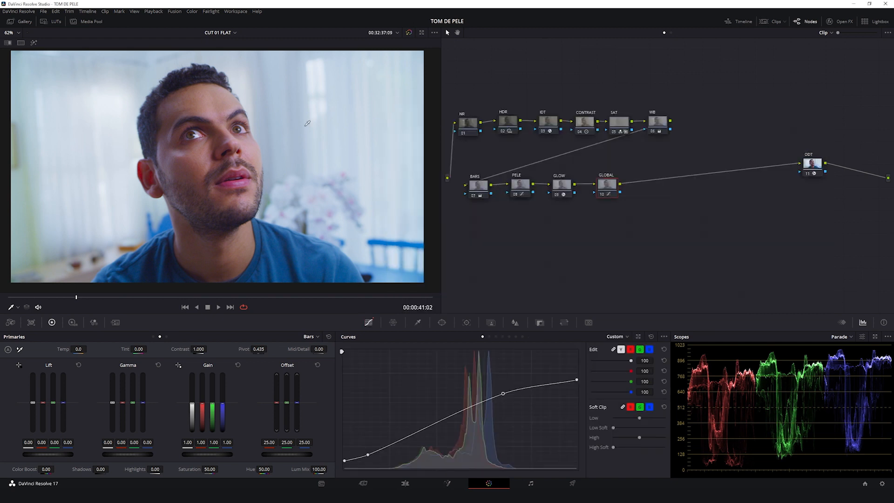
{"action": "scroll", "coordinate": [280, 147], "scroll_direction": "up", "scroll_amount": 3}
{"action": "scroll", "coordinate": [281, 147], "scroll_direction": "down", "scroll_amount": 3}
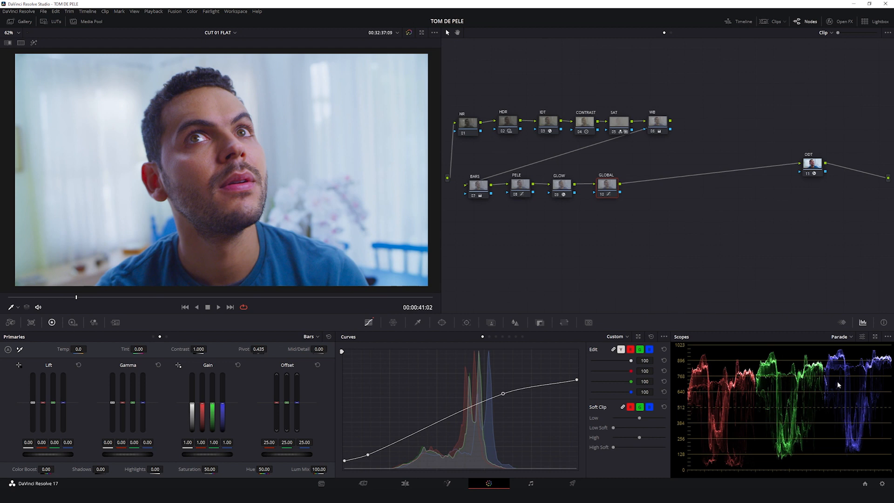
Step: Switch the scope to Vectorscope and add a serial node after ODT, moving ODT closer to GLOBAL
{"action": "left_click", "coordinate": [841, 337]}
{"action": "left_click", "coordinate": [840, 357]}
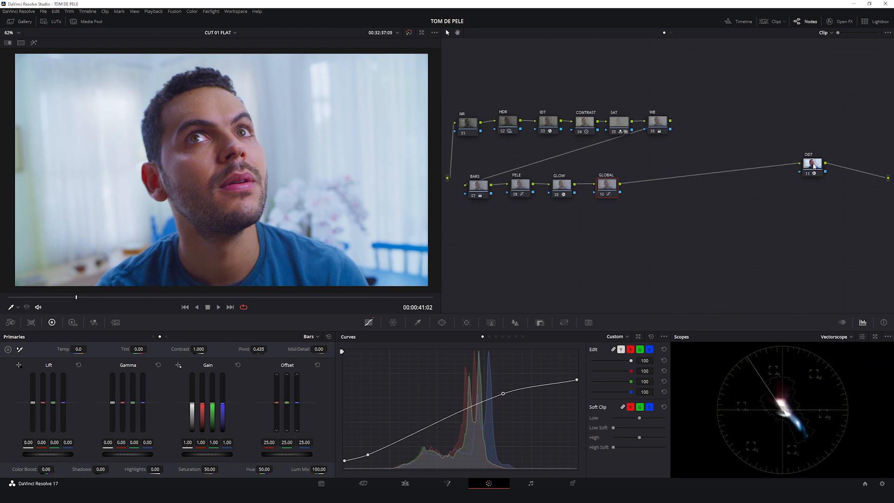
{"action": "left_click_drag", "start_coordinate": [813, 163], "coordinate": [752, 184]}
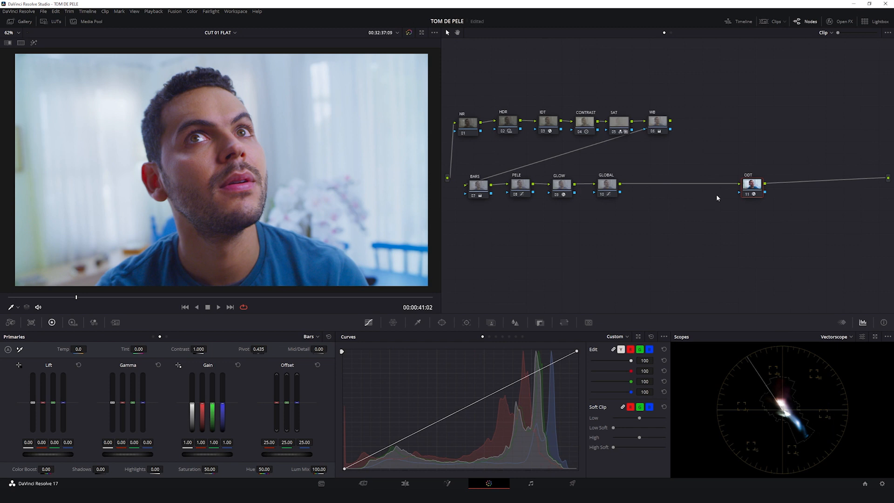
{"action": "left_click_drag", "start_coordinate": [748, 186], "coordinate": [690, 181]}
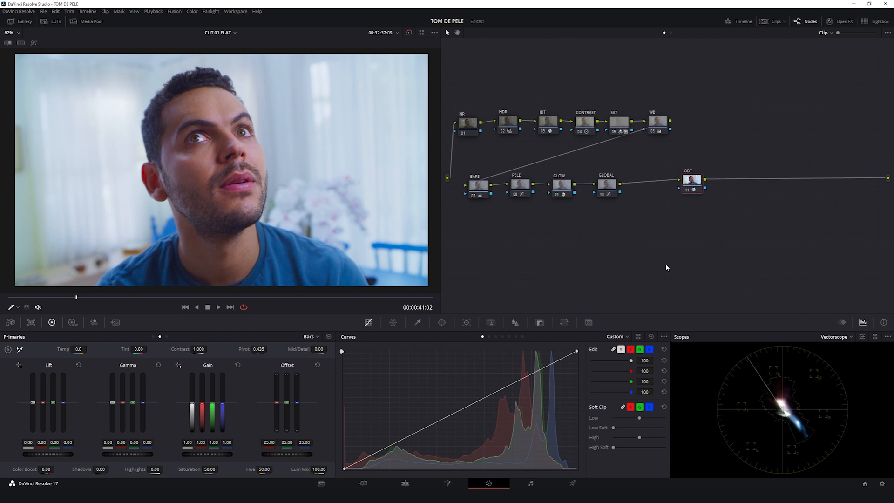
{"action": "key", "text": "alt+s"}
{"action": "mouse_move", "coordinate": [725, 184]}
{"action": "left_mouse_down"}
{"action": "mouse_move", "coordinate": [682, 183]}
{"action": "mouse_move", "coordinate": [732, 181]}
{"action": "left_mouse_up"}
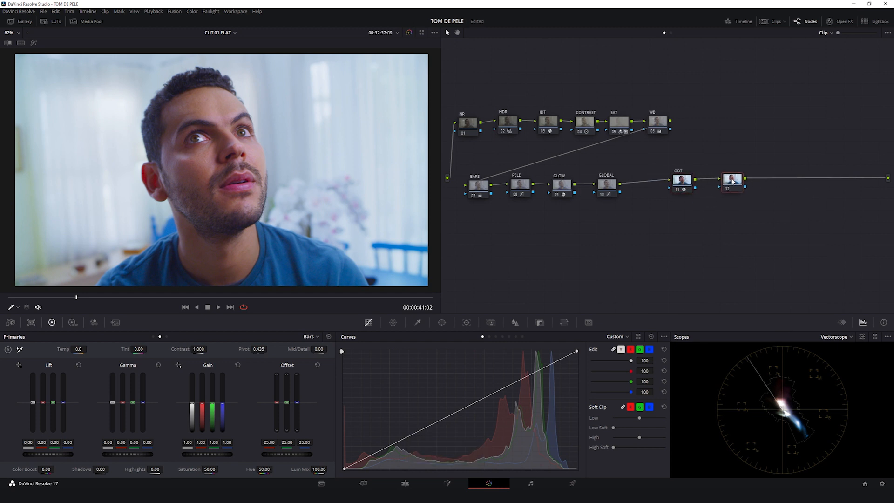
Step: On the new node after ODT, lower the high-saturation end of the Sat Vs Sat curve to an Output Sat of 0.78
{"action": "left_click", "coordinate": [516, 336]}
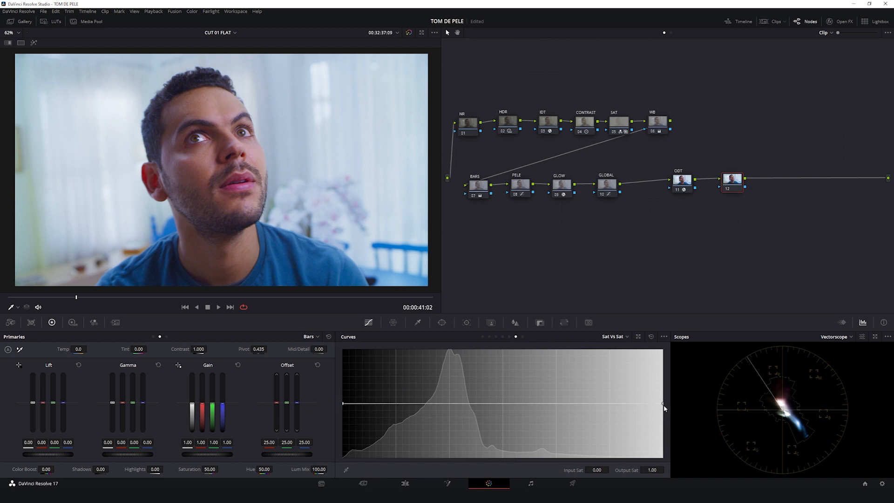
{"action": "left_click_drag", "start_coordinate": [662, 406], "coordinate": [662, 418]}
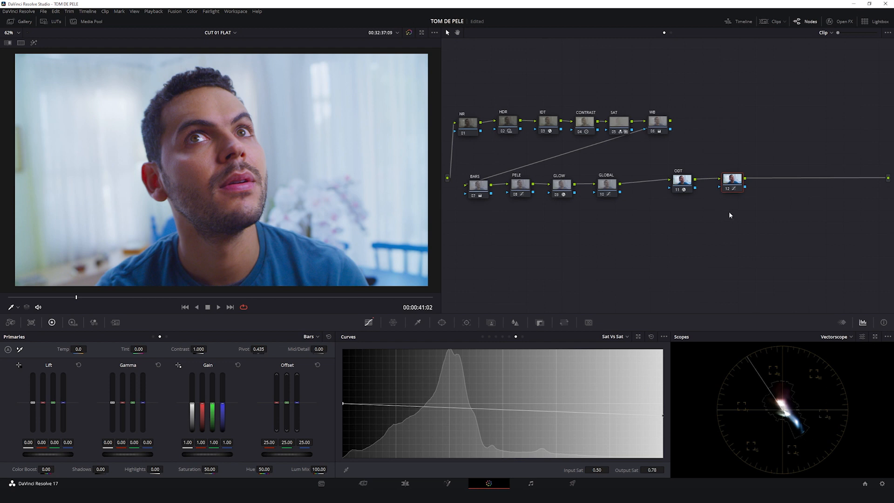
{"action": "key", "text": "ctrl+d"}
{"action": "key", "text": "ctrl+d"}
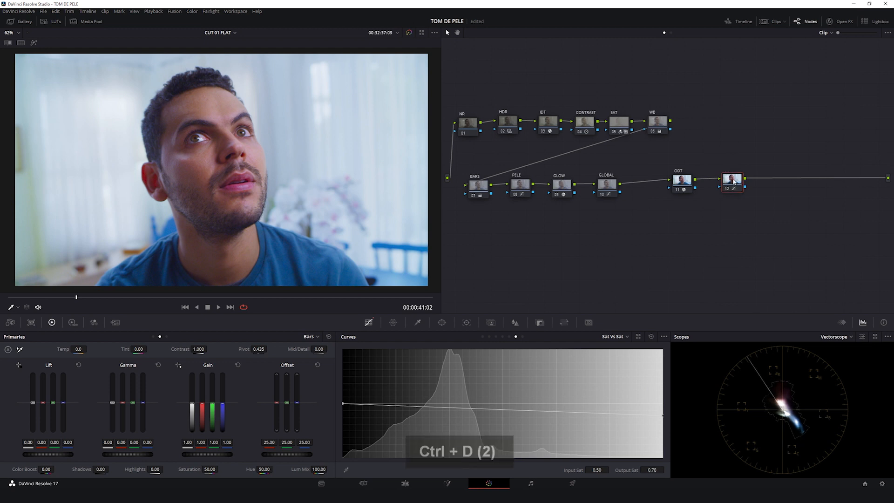
Step: Compare the image with the saturation-limiting node disabled and enabled, examining the blue chair and the face up close
{"action": "scroll", "coordinate": [300, 205], "scroll_direction": "up", "scroll_amount": 2}
{"action": "scroll", "coordinate": [317, 238], "scroll_direction": "down", "scroll_amount": 2}
{"action": "key", "text": "ctrl+d"}
{"action": "key", "text": "ctrl+d"}
{"action": "key", "text": "ctrl+d"}
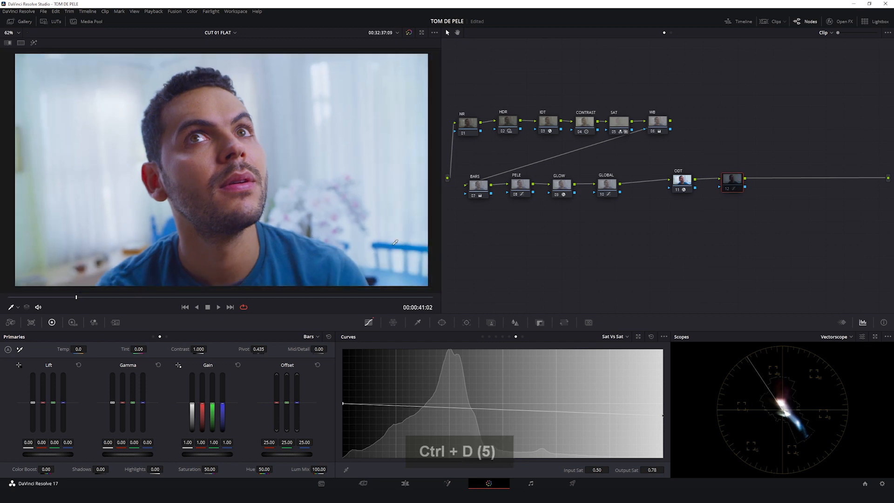
{"action": "scroll", "coordinate": [394, 242], "scroll_direction": "up", "scroll_amount": 3}
{"action": "left_click_drag", "start_coordinate": [409, 256], "coordinate": [355, 236]}
{"action": "key", "text": "ctrl+d"}
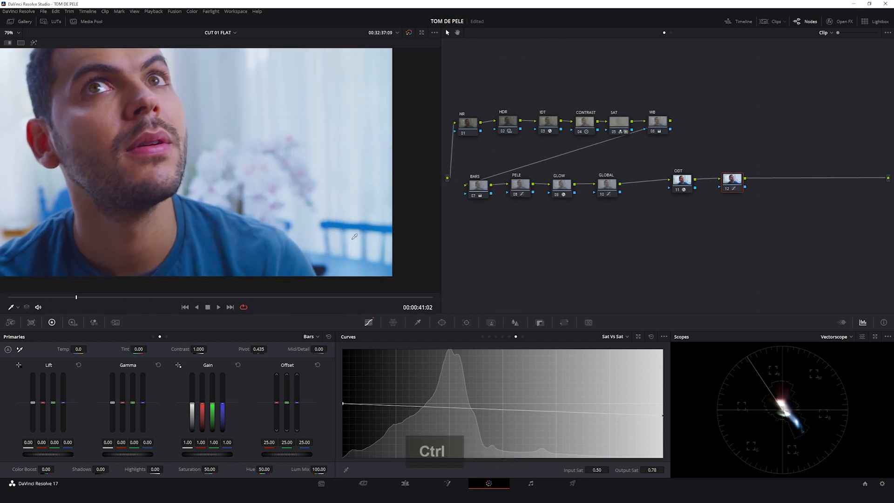
{"action": "left_click_drag", "start_coordinate": [200, 179], "coordinate": [396, 251]}
{"action": "key", "text": "ctrl+d"}
{"action": "scroll", "coordinate": [254, 221], "scroll_direction": "up", "scroll_amount": 3}
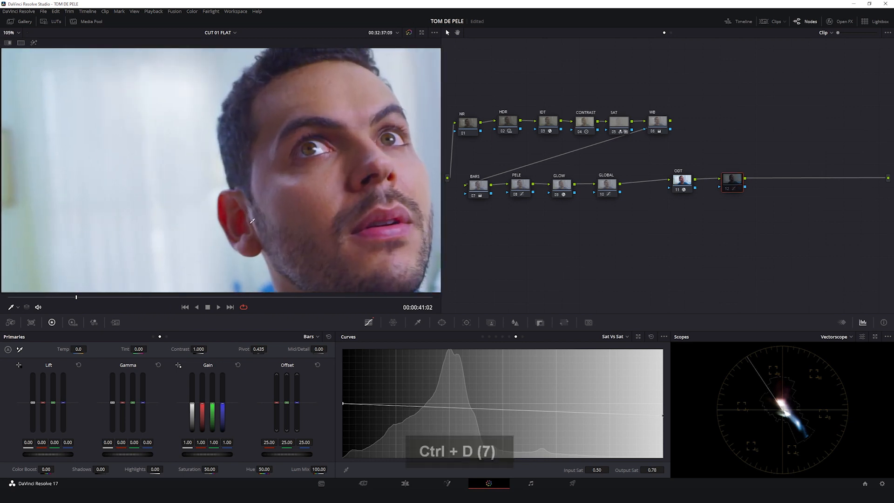
{"action": "scroll", "coordinate": [252, 221], "scroll_direction": "down", "scroll_amount": 1}
{"action": "key", "text": "ctrl+d"}
{"action": "key", "text": "ctrl+d"}
{"action": "key", "text": "ctrl+d"}
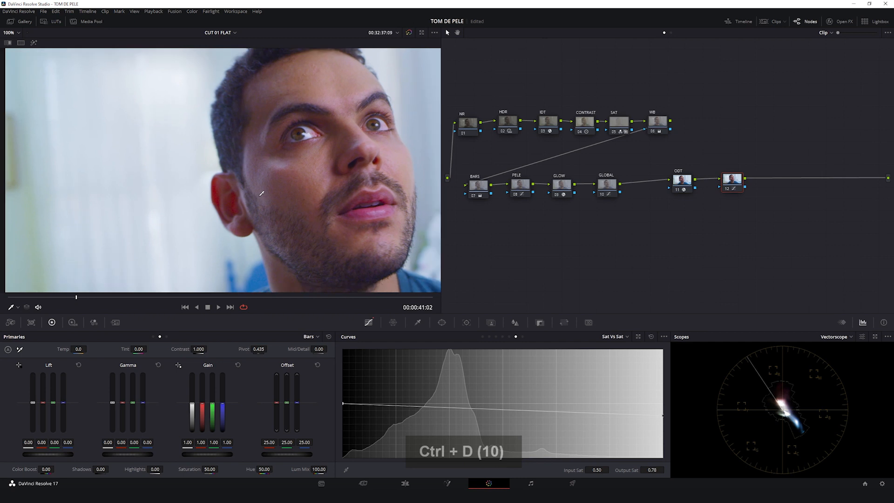
{"action": "scroll", "coordinate": [262, 193], "scroll_direction": "down", "scroll_amount": 4}
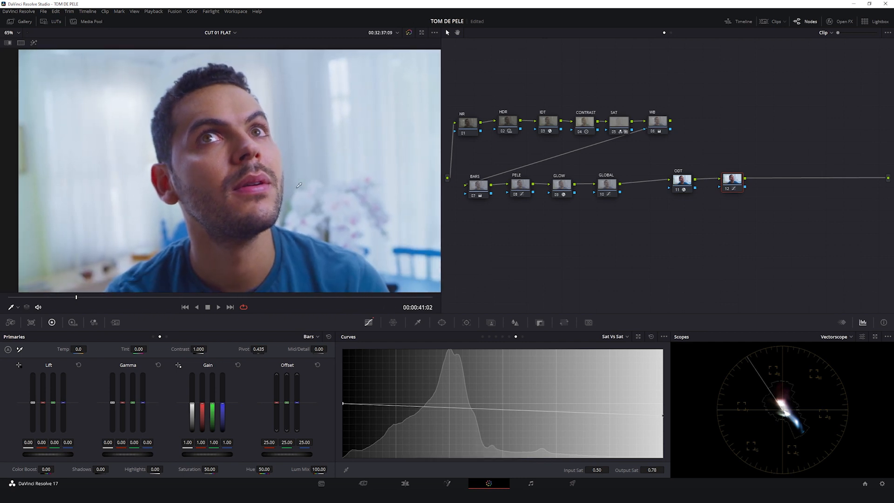
{"action": "left_click_drag", "start_coordinate": [304, 189], "coordinate": [282, 193]}
Step: Label the node after ODT as SAT LIMIT
{"action": "key", "text": "Tab"}
{"action": "type", "text": "SAT"}
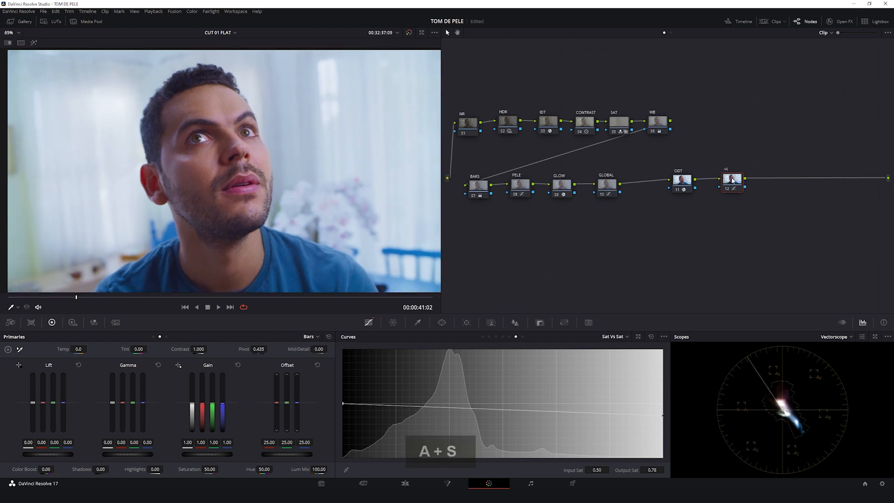
{"action": "type", "text": " LIMIT"}
{"action": "key", "text": "Return"}
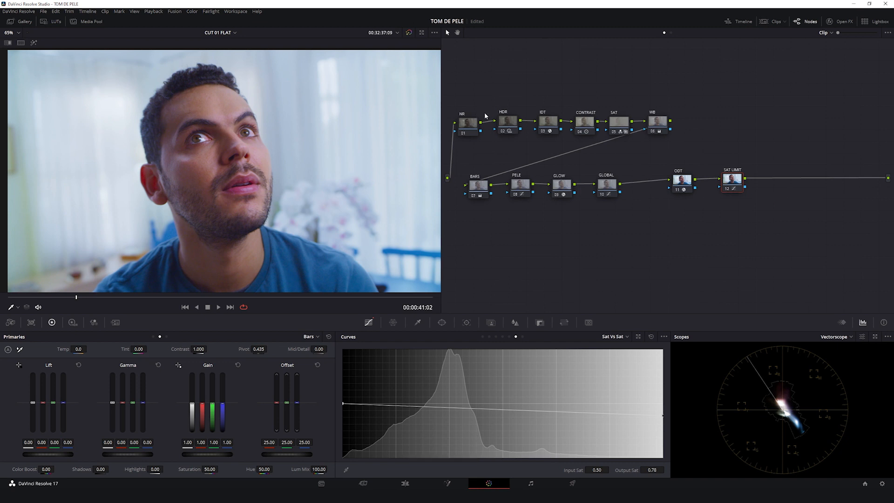
Step: On the NR node, set Temporal NR to 3 frames with motion estimation type Better
{"action": "left_click", "coordinate": [473, 125]}
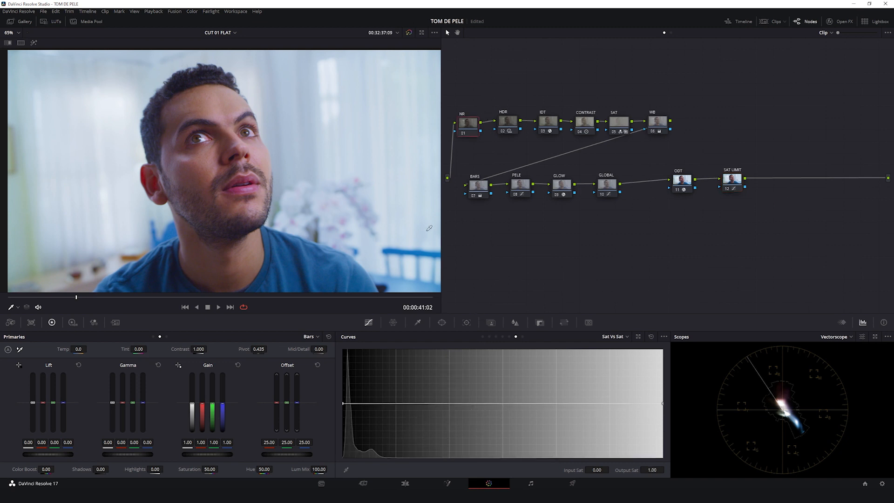
{"action": "left_click_drag", "start_coordinate": [474, 122], "coordinate": [474, 117]}
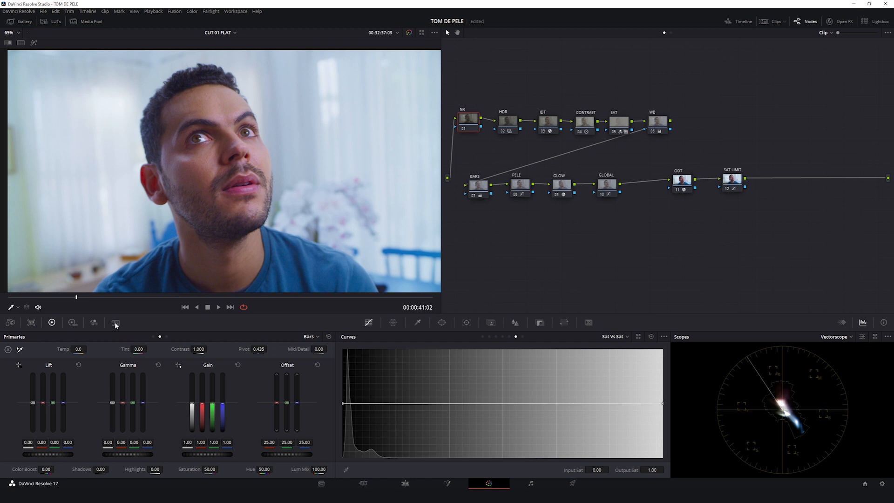
{"action": "left_click", "coordinate": [115, 323]}
{"action": "left_click", "coordinate": [53, 368]}
{"action": "left_click", "coordinate": [50, 399]}
{"action": "left_click", "coordinate": [62, 376]}
{"action": "left_click", "coordinate": [57, 394]}
Step: Set the NR node's Temporal Threshold Luma and Chroma to 3.4 and compare the skin detail with the node off and on
{"action": "scroll", "coordinate": [239, 169], "scroll_direction": "up", "scroll_amount": 4}
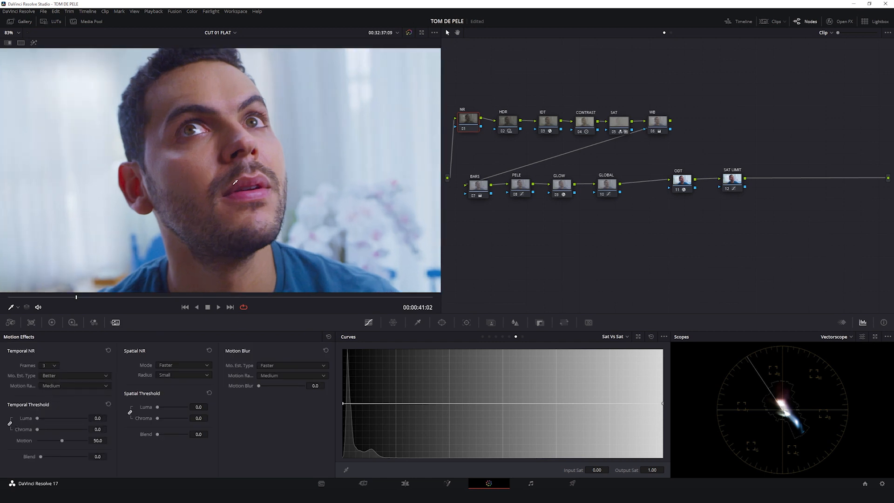
{"action": "scroll", "coordinate": [239, 168], "scroll_direction": "up", "scroll_amount": 3}
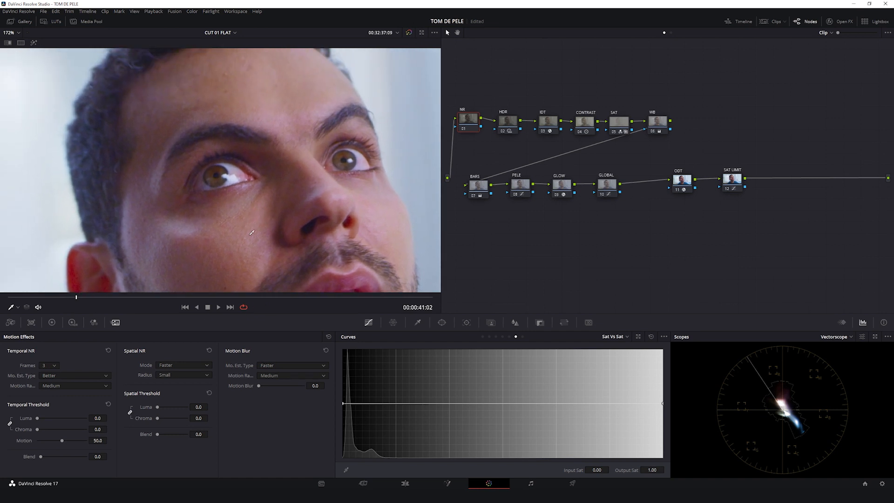
{"action": "left_click_drag", "start_coordinate": [98, 418], "coordinate": [103, 418]}
{"action": "key", "text": "Return"}
{"action": "key", "text": "ctrl+d"}
{"action": "key", "text": "ctrl+d"}
{"action": "key", "text": "ctrl+d"}
{"action": "key", "text": "ctrl+d"}
Step: Set the NR node's Spatial Threshold Chroma to 5.0, leaving Luma unlinked, and view the whole frame
{"action": "left_click", "coordinate": [199, 419]}
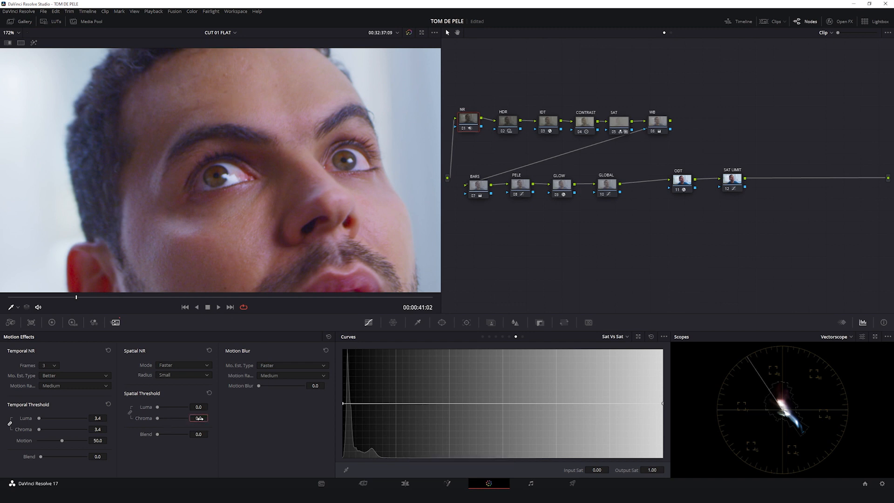
{"action": "type", "text": "5"}
{"action": "left_click", "coordinate": [225, 424]}
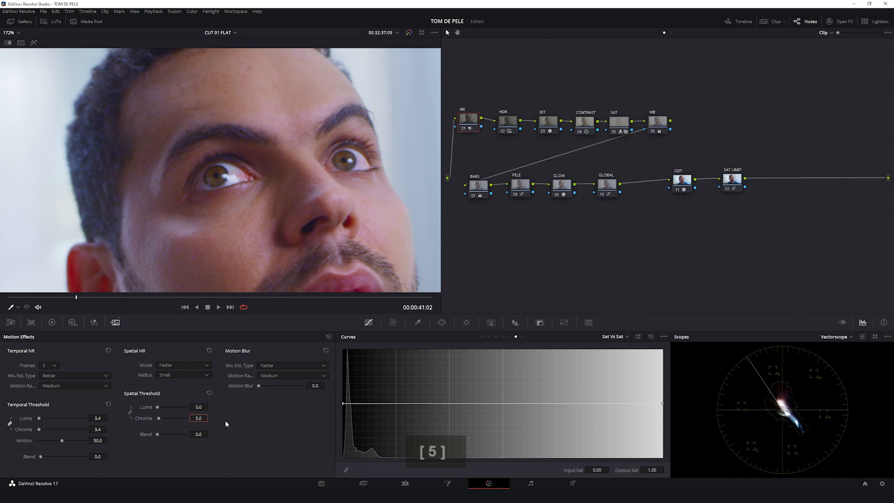
{"action": "scroll", "coordinate": [290, 216], "scroll_direction": "down", "scroll_amount": 4}
{"action": "scroll", "coordinate": [288, 209], "scroll_direction": "down", "scroll_amount": 5}
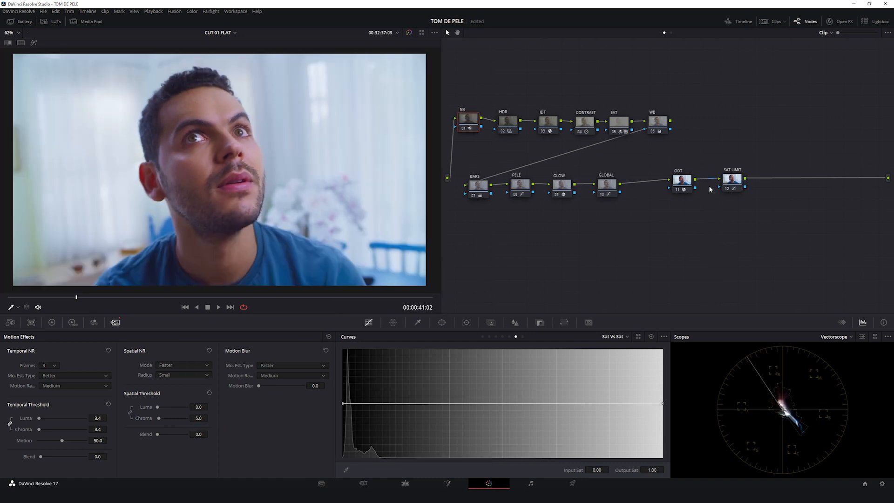
Step: Add a serial node after SAT LIMIT and search the effects library for GRAIN
{"action": "mouse_move", "coordinate": [733, 182]}
{"action": "left_mouse_down"}
{"action": "mouse_move", "coordinate": [760, 178]}
{"action": "mouse_move", "coordinate": [731, 176]}
{"action": "left_mouse_up"}
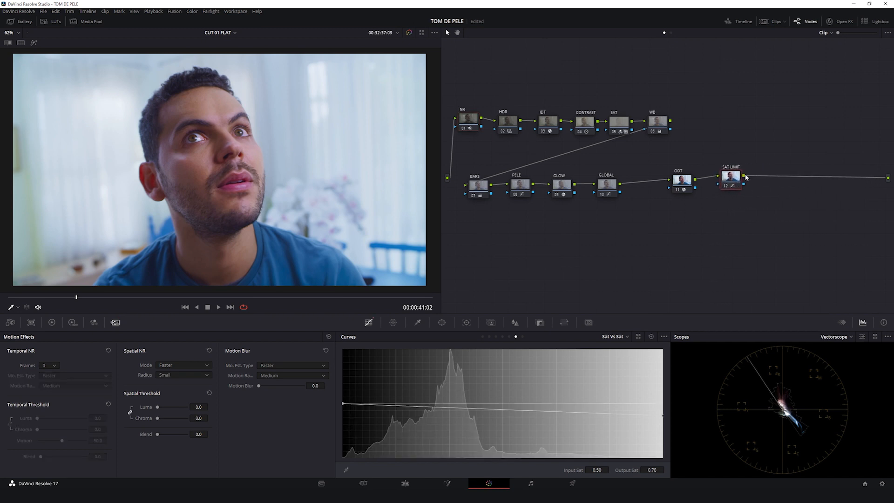
{"action": "key", "text": "alt+s"}
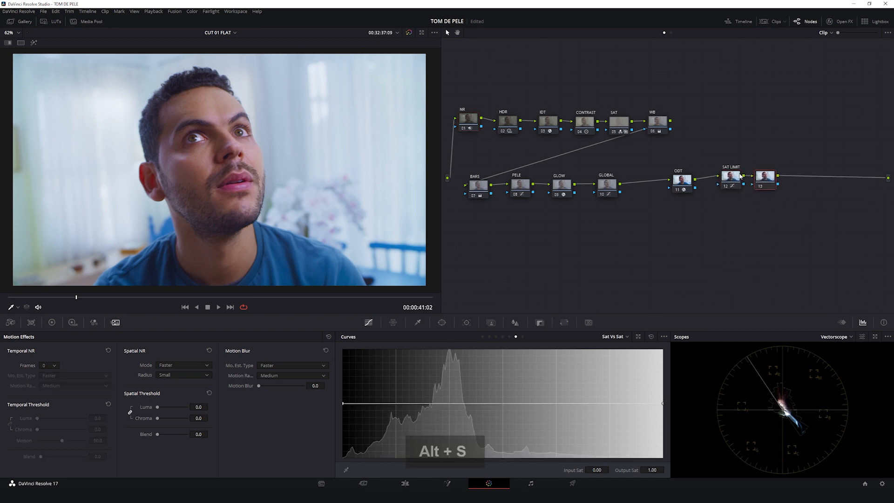
{"action": "left_click", "coordinate": [840, 22]}
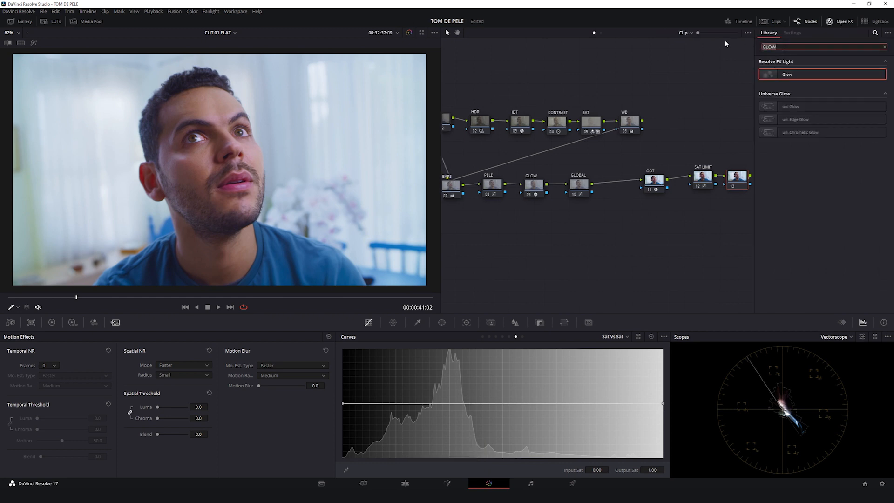
{"action": "type", "text": "GRAIN"}
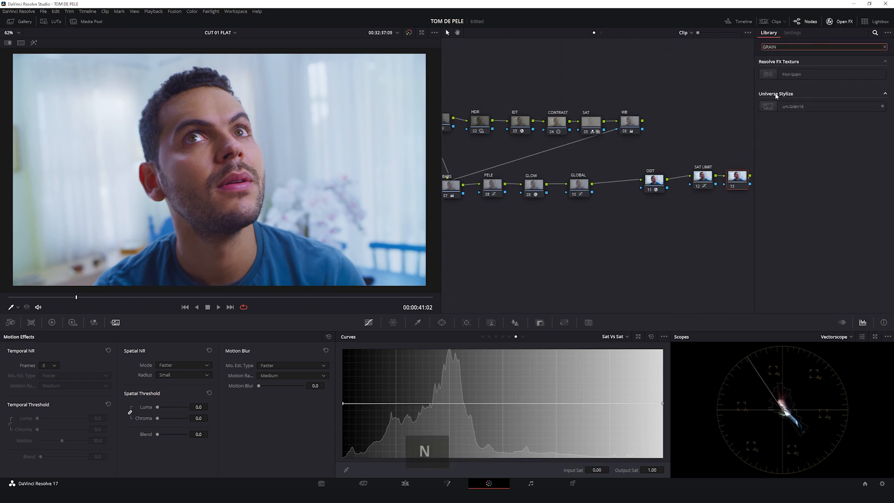
Step: Apply the Film Grain effect to the new node after SAT LIMIT and choose the 35mm 400T preset
{"action": "left_click_drag", "start_coordinate": [792, 75], "coordinate": [738, 179]}
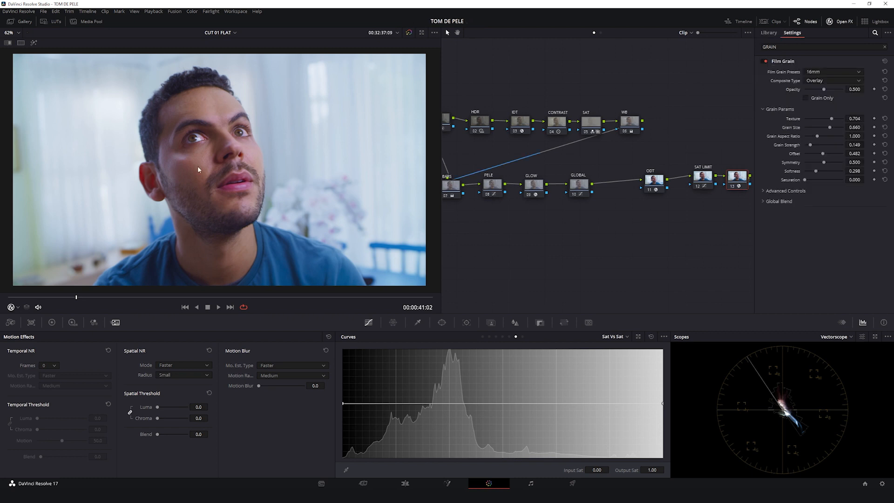
{"action": "left_click", "coordinate": [822, 72]}
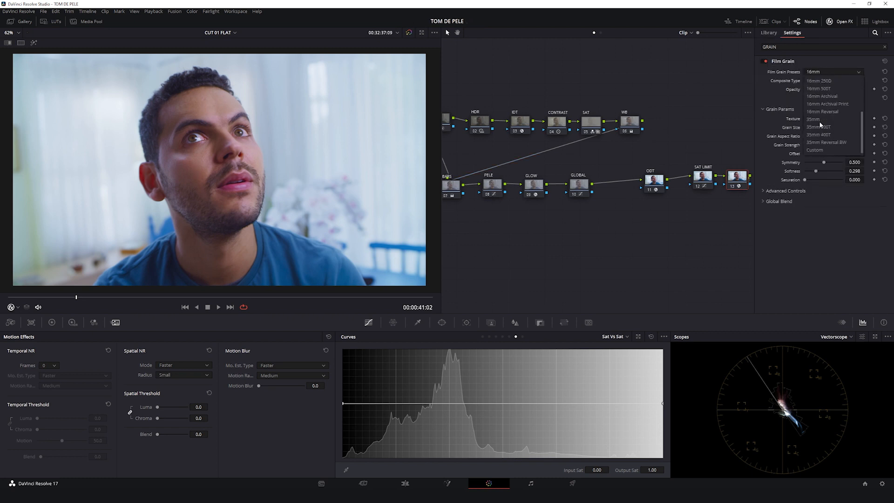
{"action": "left_click", "coordinate": [819, 134]}
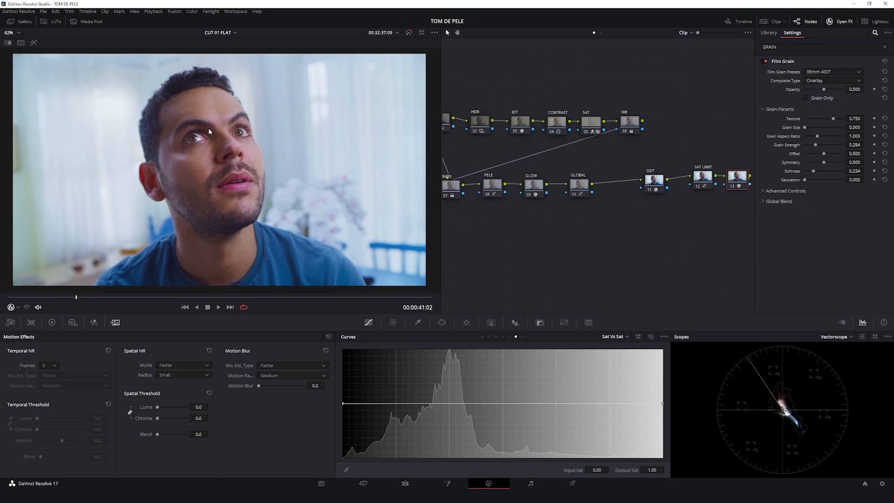
Step: Close the effects library and compare the face with the grain node off and on, both close up and in the whole frame
{"action": "scroll", "coordinate": [212, 131], "scroll_direction": "up", "scroll_amount": 5}
{"action": "scroll", "coordinate": [245, 153], "scroll_direction": "up", "scroll_amount": 3}
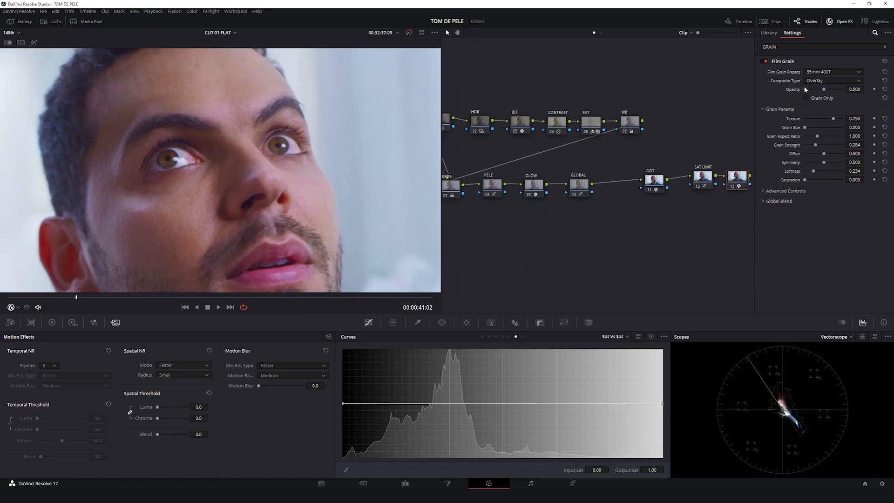
{"action": "left_click", "coordinate": [843, 22]}
{"action": "key", "text": "ctrl+d"}
{"action": "key", "text": "ctrl+d"}
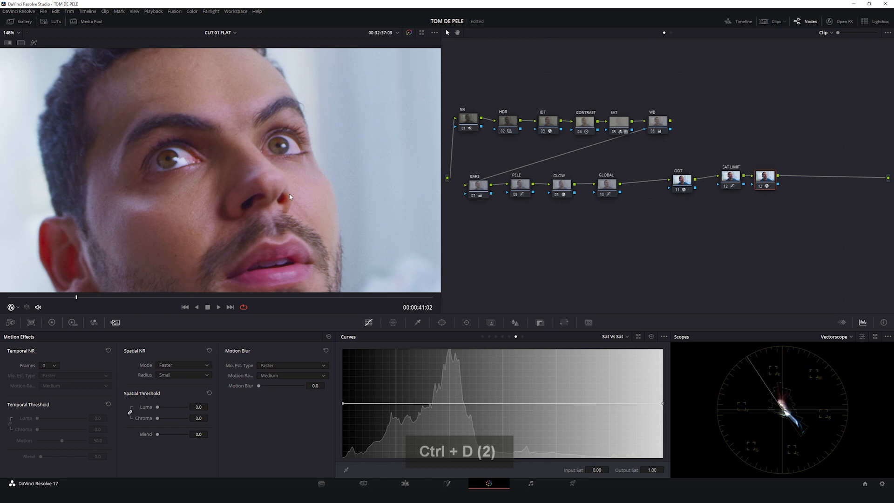
{"action": "scroll", "coordinate": [285, 200], "scroll_direction": "down", "scroll_amount": 6}
{"action": "key", "text": "ctrl+d"}
{"action": "key", "text": "ctrl+d"}
{"action": "key", "text": "ctrl+d"}
{"action": "key", "text": "ctrl+d"}
{"action": "scroll", "coordinate": [267, 204], "scroll_direction": "down", "scroll_amount": 2}
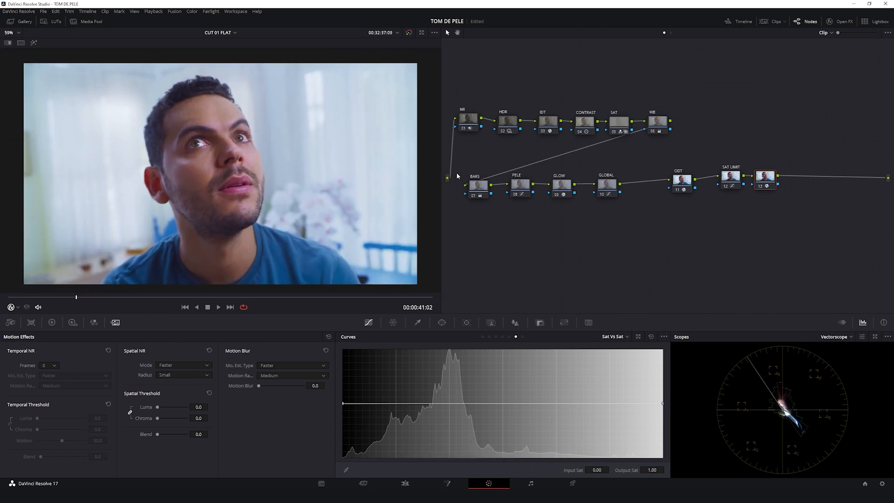
Step: Label the film grain node GRAO and line it up in the node tree after SAT LIMIT
{"action": "left_click_drag", "start_coordinate": [761, 178], "coordinate": [764, 179]}
{"action": "key", "text": "Tab"}
{"action": "type", "text": "GRAO"}
{"action": "key", "text": "Return"}
{"action": "left_click_drag", "start_coordinate": [762, 177], "coordinate": [763, 175]}
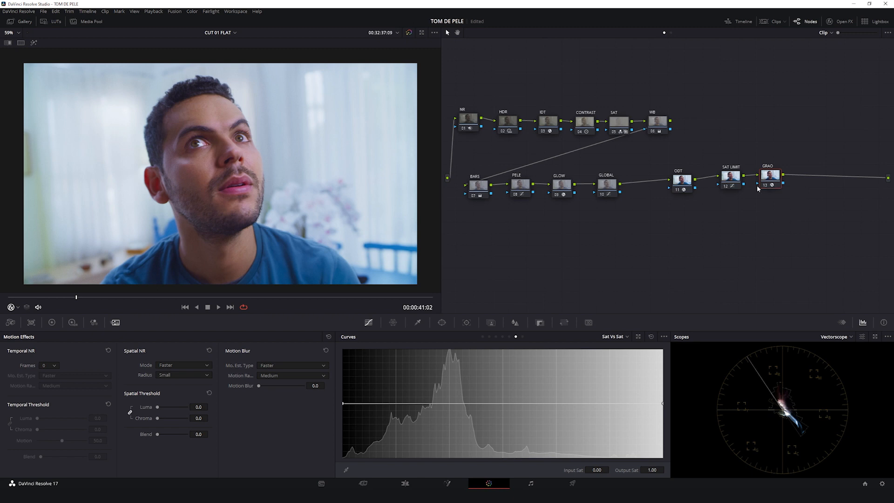
{"action": "left_click_drag", "start_coordinate": [779, 181], "coordinate": [783, 177]}
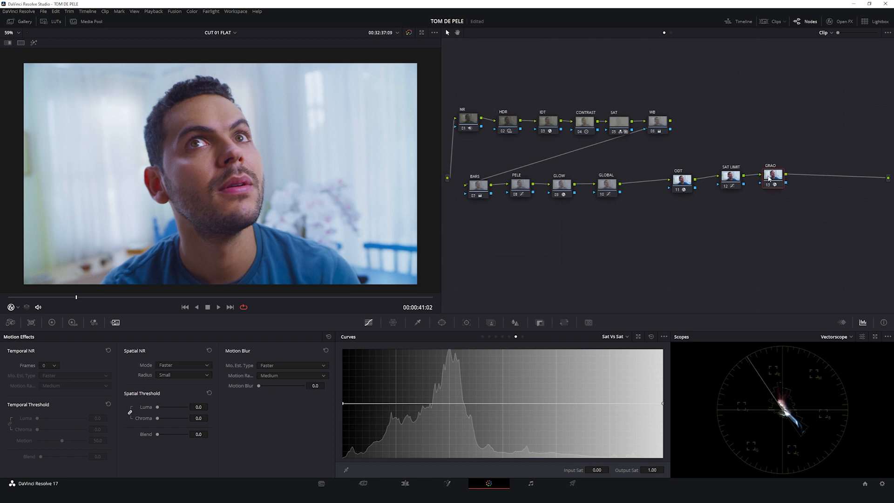
{"action": "left_click_drag", "start_coordinate": [770, 177], "coordinate": [768, 176]}
{"action": "key", "text": "Delete"}
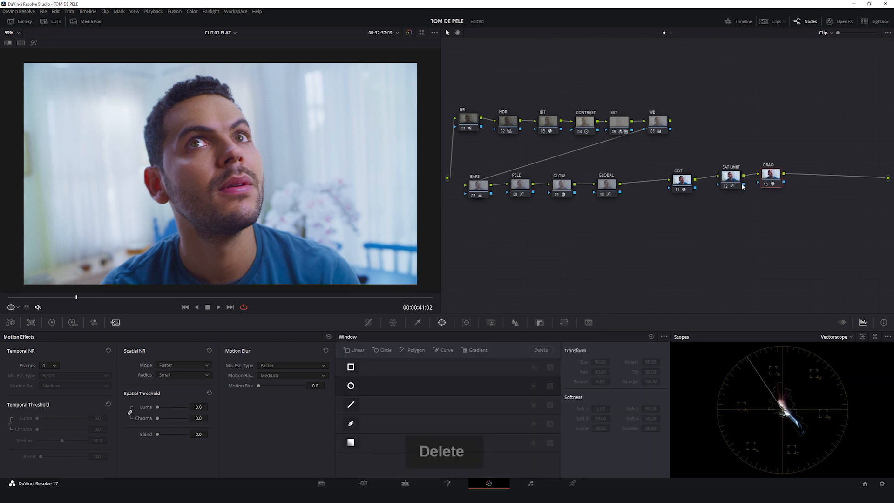
{"action": "left_click_drag", "start_coordinate": [773, 177], "coordinate": [769, 180]}
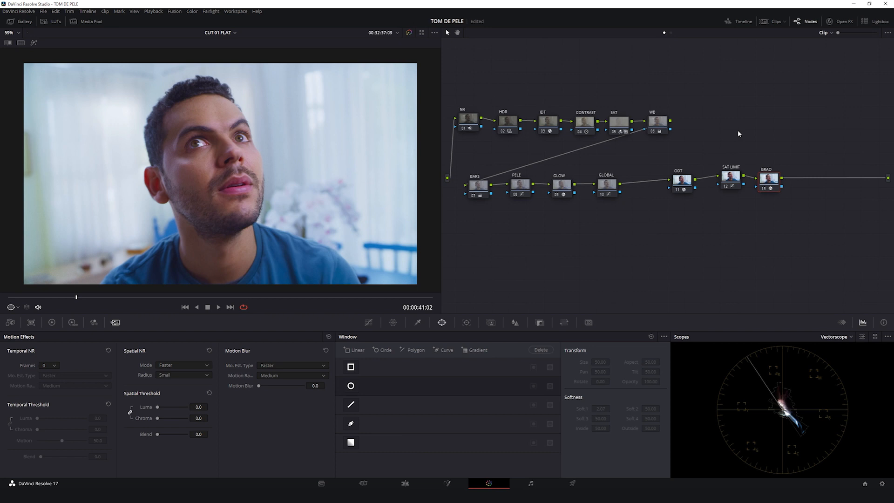
Step: Disable all nodes to view the original flat image, and re-enable only the IDT and ODT nodes
{"action": "key", "text": "alt+d"}
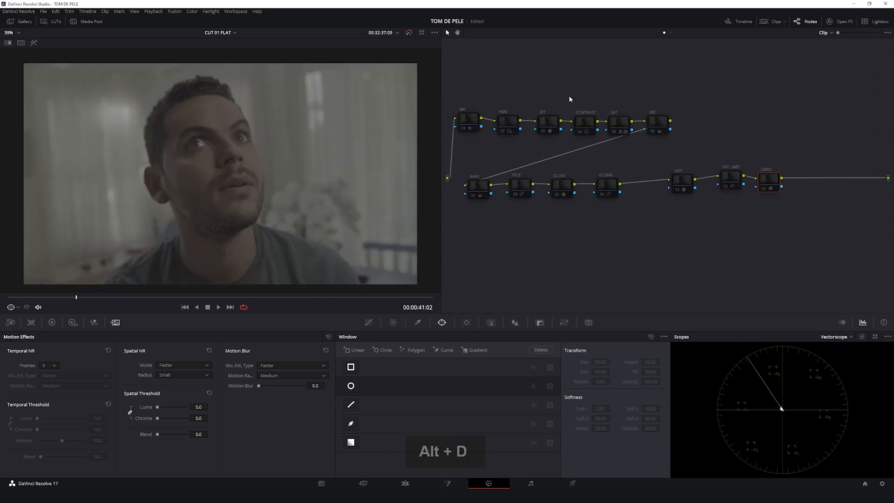
{"action": "left_click", "coordinate": [556, 123]}
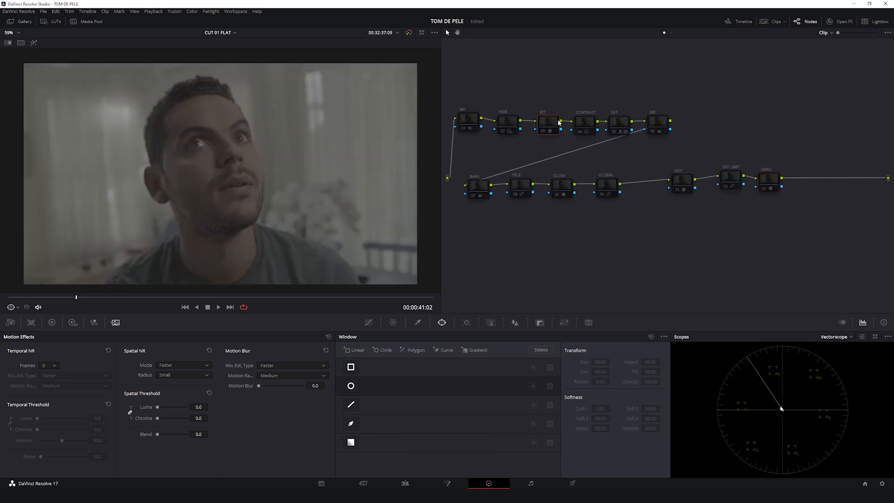
{"action": "left_click", "coordinate": [685, 182], "text": "ctrl"}
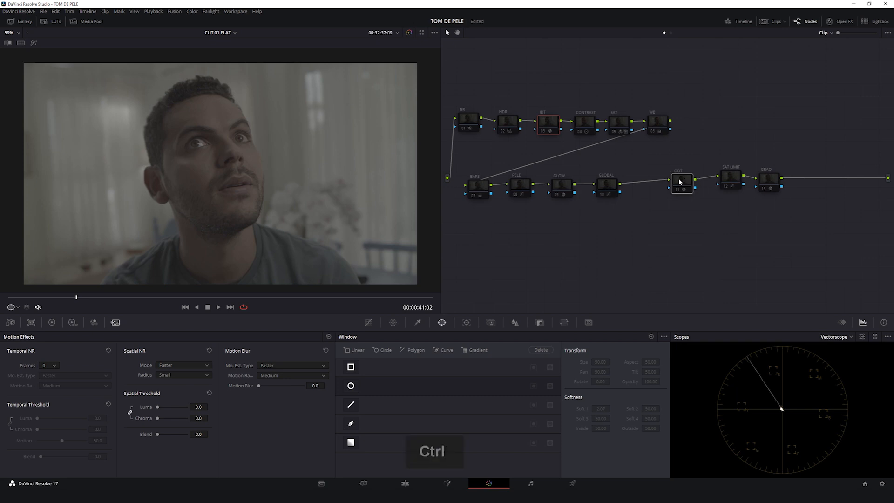
{"action": "key", "text": "ctrl+d"}
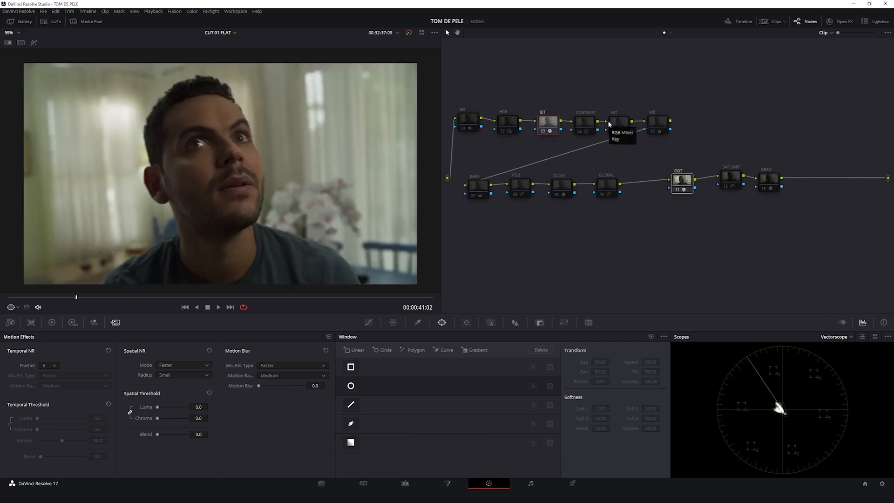
Step: Re-enable the CONTRAST, HDR, SAT and WB nodes one by one to review what each adds to the image
{"action": "left_click", "coordinate": [585, 123]}
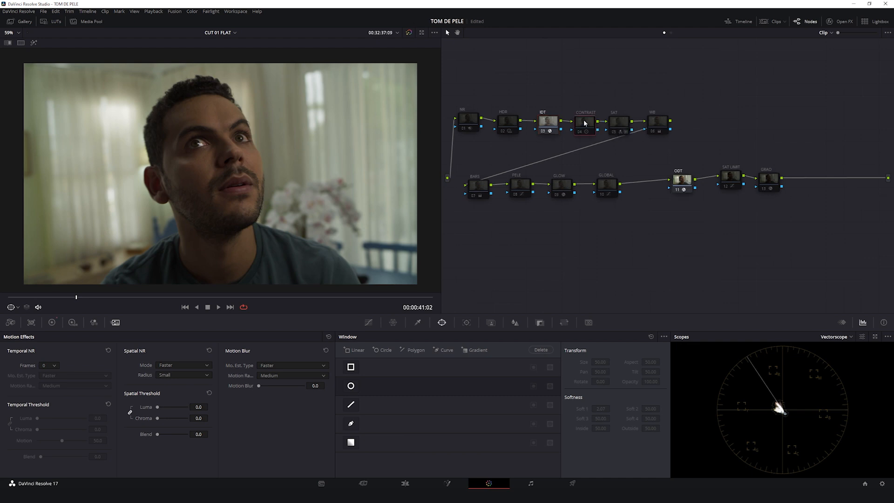
{"action": "key", "text": "ctrl+d"}
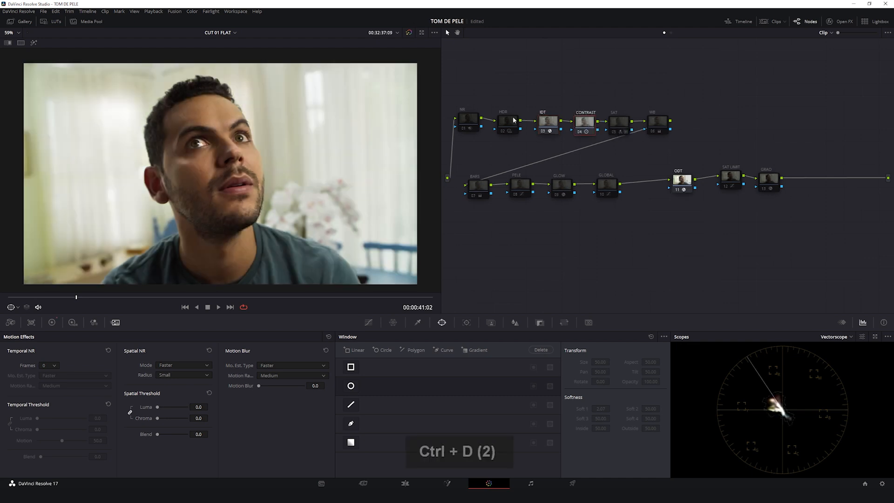
{"action": "left_click", "coordinate": [498, 119]}
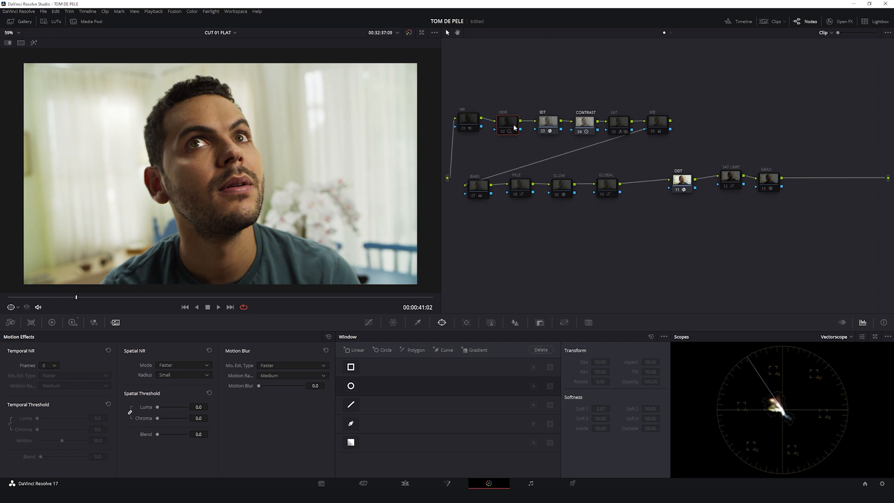
{"action": "key", "text": "ctrl+d"}
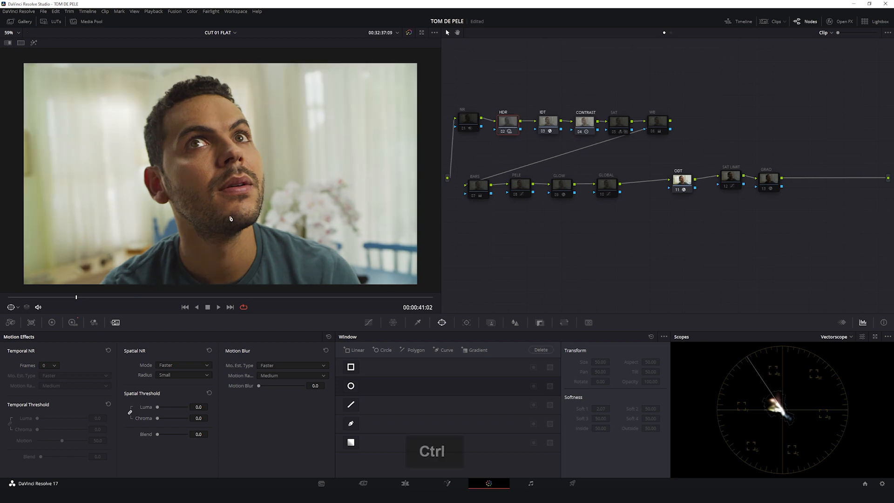
{"action": "left_click", "coordinate": [621, 124]}
{"action": "key", "text": "ctrl+d"}
{"action": "left_click", "coordinate": [658, 125]}
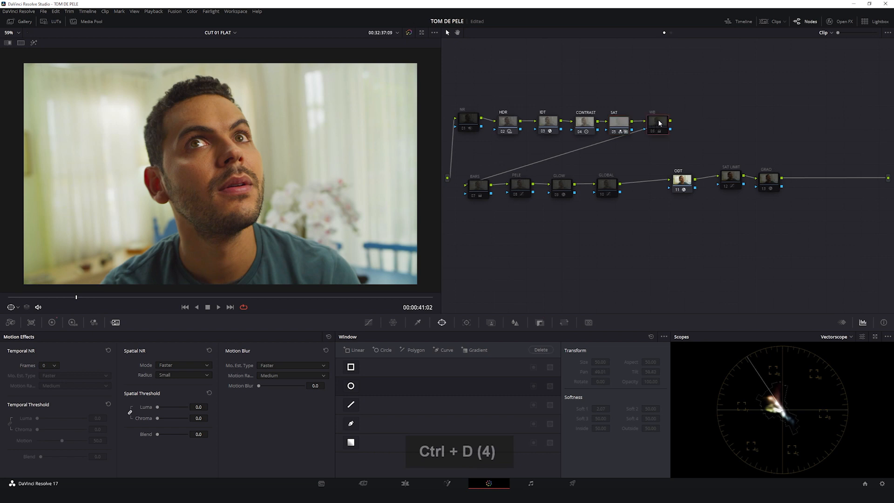
{"action": "key", "text": "ctrl+d"}
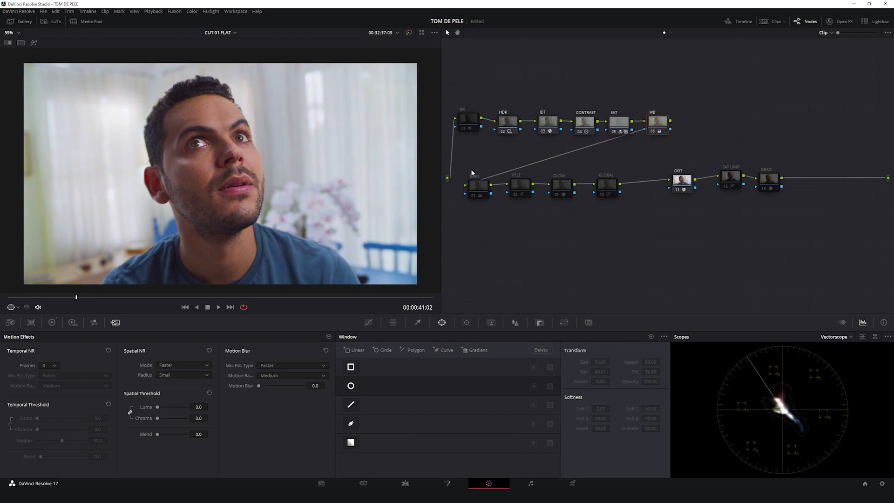
Step: Re-enable the BARS, PELE, GLOW and GLOBAL nodes one after another, checking each node's effect on the image
{"action": "left_click", "coordinate": [481, 188]}
{"action": "key", "text": "ctrl+d"}
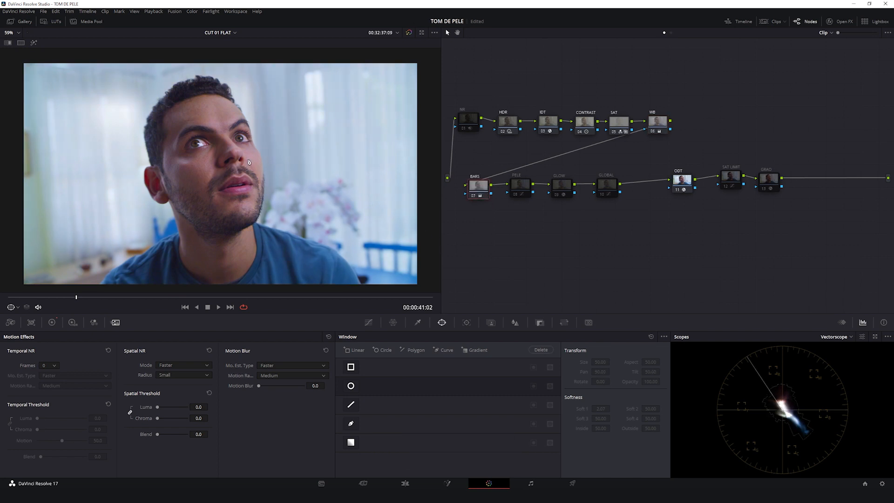
{"action": "left_click", "coordinate": [528, 188]}
{"action": "key", "text": "ctrl+d"}
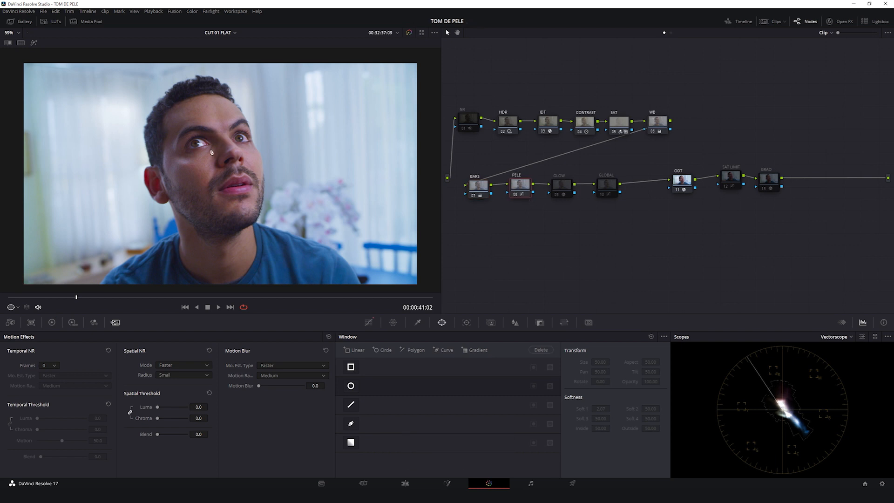
{"action": "left_click", "coordinate": [566, 190]}
{"action": "key", "text": "ctrl+d"}
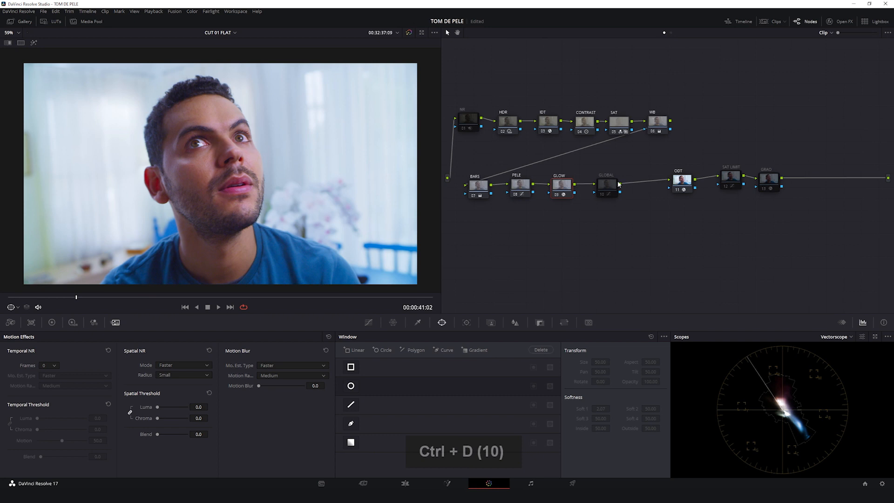
{"action": "left_click", "coordinate": [609, 192]}
{"action": "key", "text": "ctrl+d"}
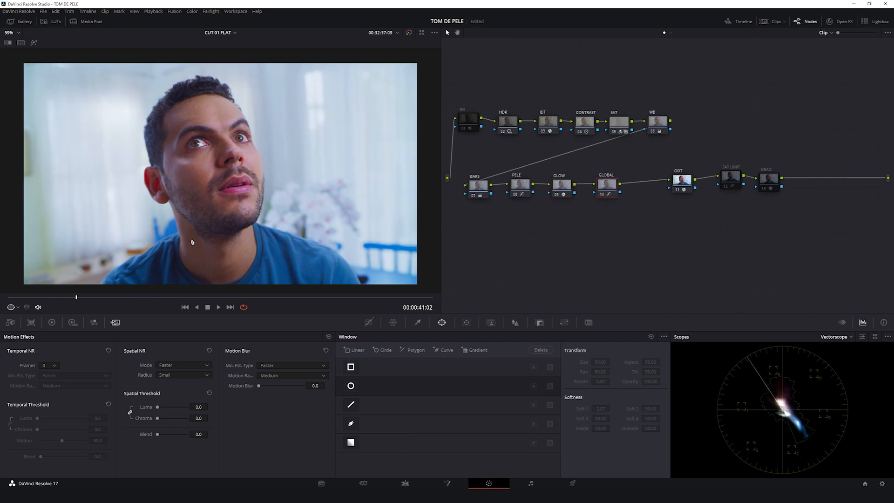
Step: Re-enable the SAT LIMIT, GRAO and NR nodes in turn to review the complete grade
{"action": "left_click_drag", "start_coordinate": [735, 182], "coordinate": [729, 185]}
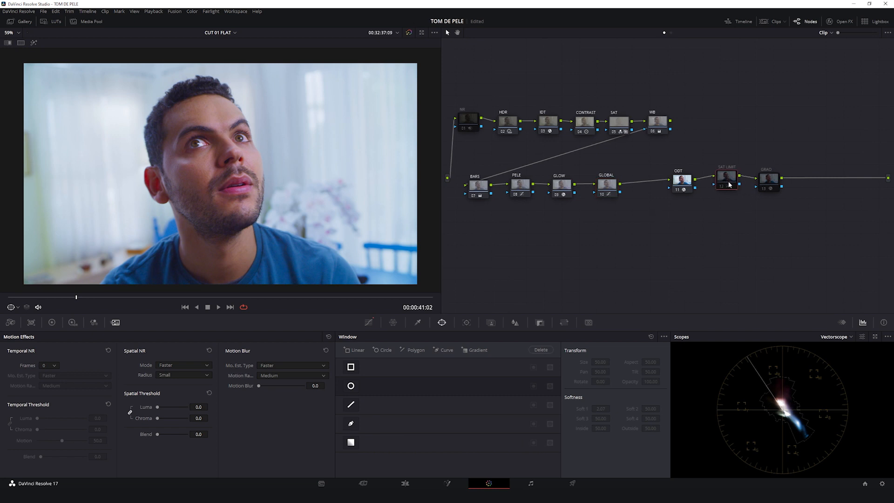
{"action": "key", "text": "ctrl+d"}
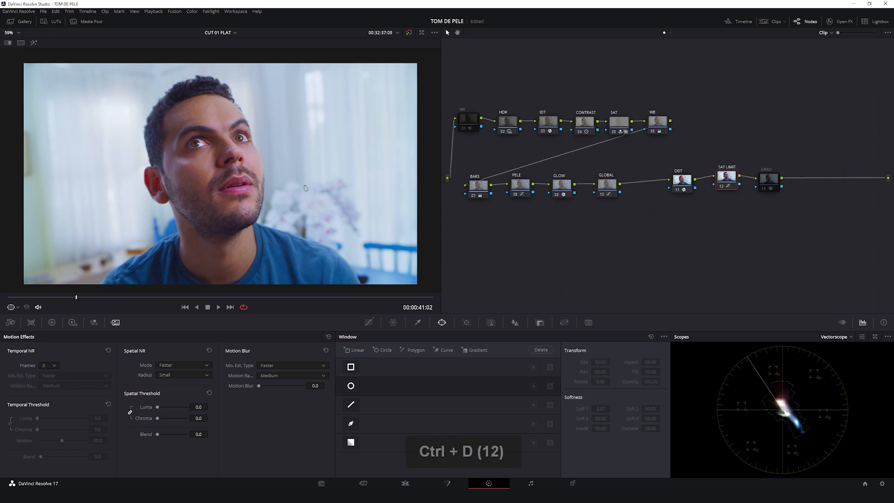
{"action": "left_click", "coordinate": [769, 181]}
{"action": "key", "text": "ctrl+d"}
{"action": "left_click", "coordinate": [467, 120]}
{"action": "key", "text": "ctrl+d"}
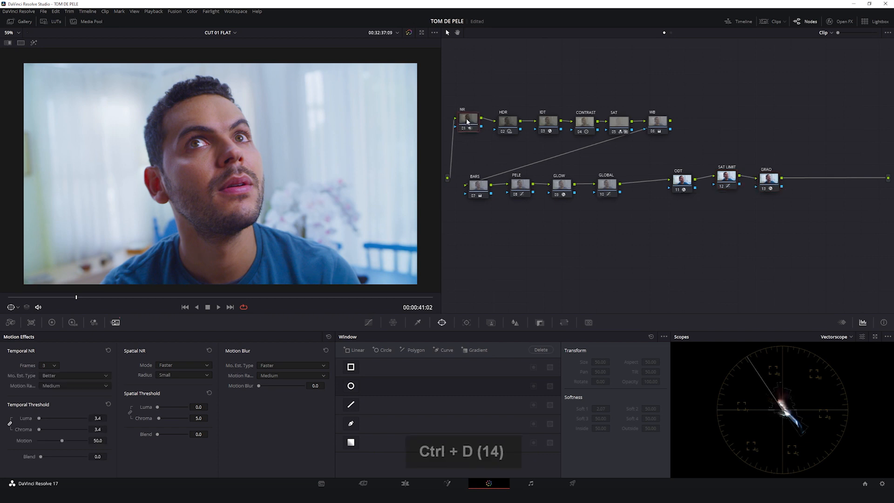